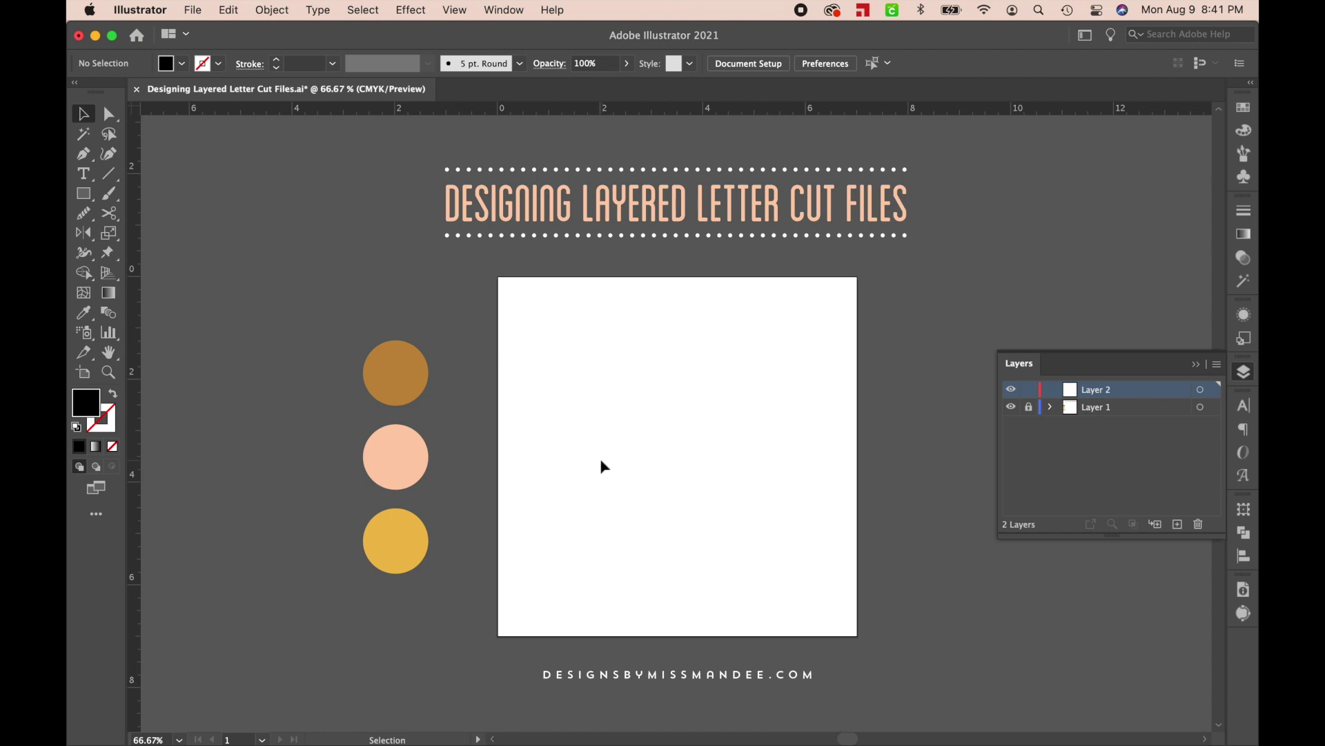
Add the text 'Cressida' to the artboard and scale it up to about 76 pt.
key(t)
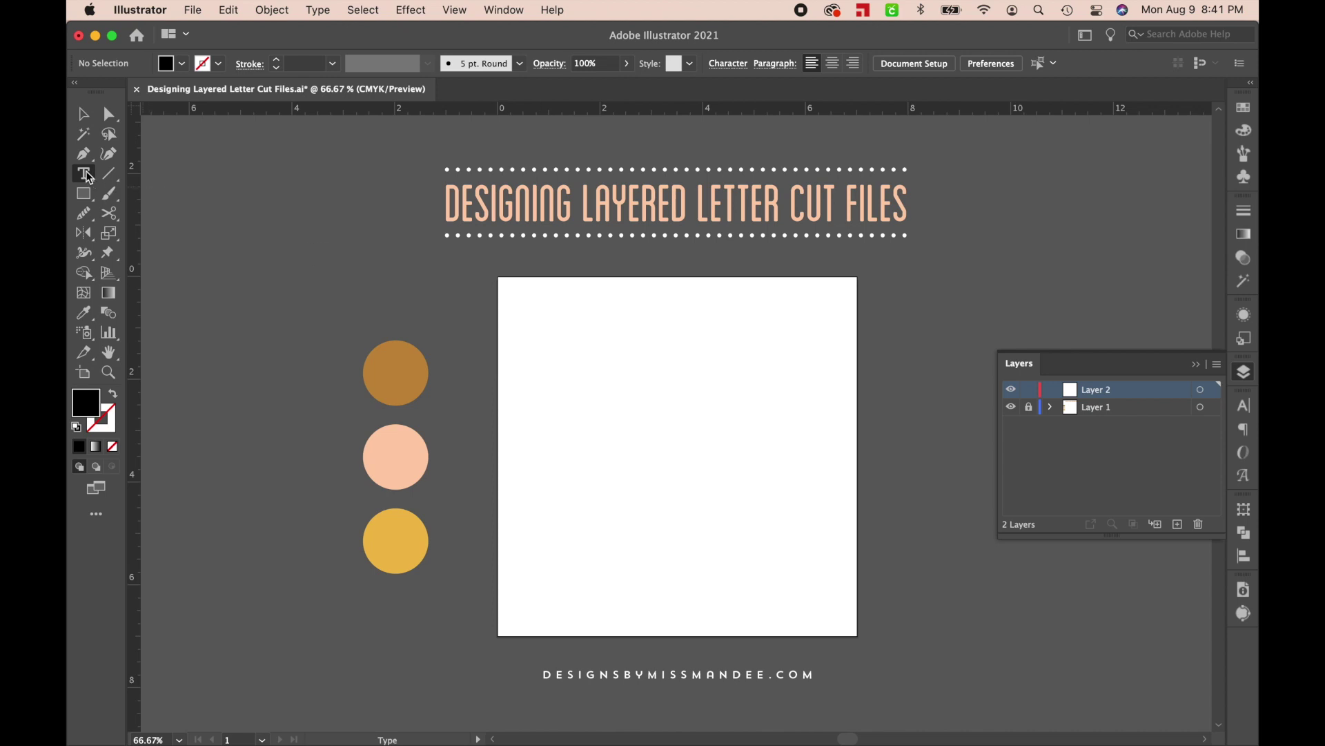
click(572, 417)
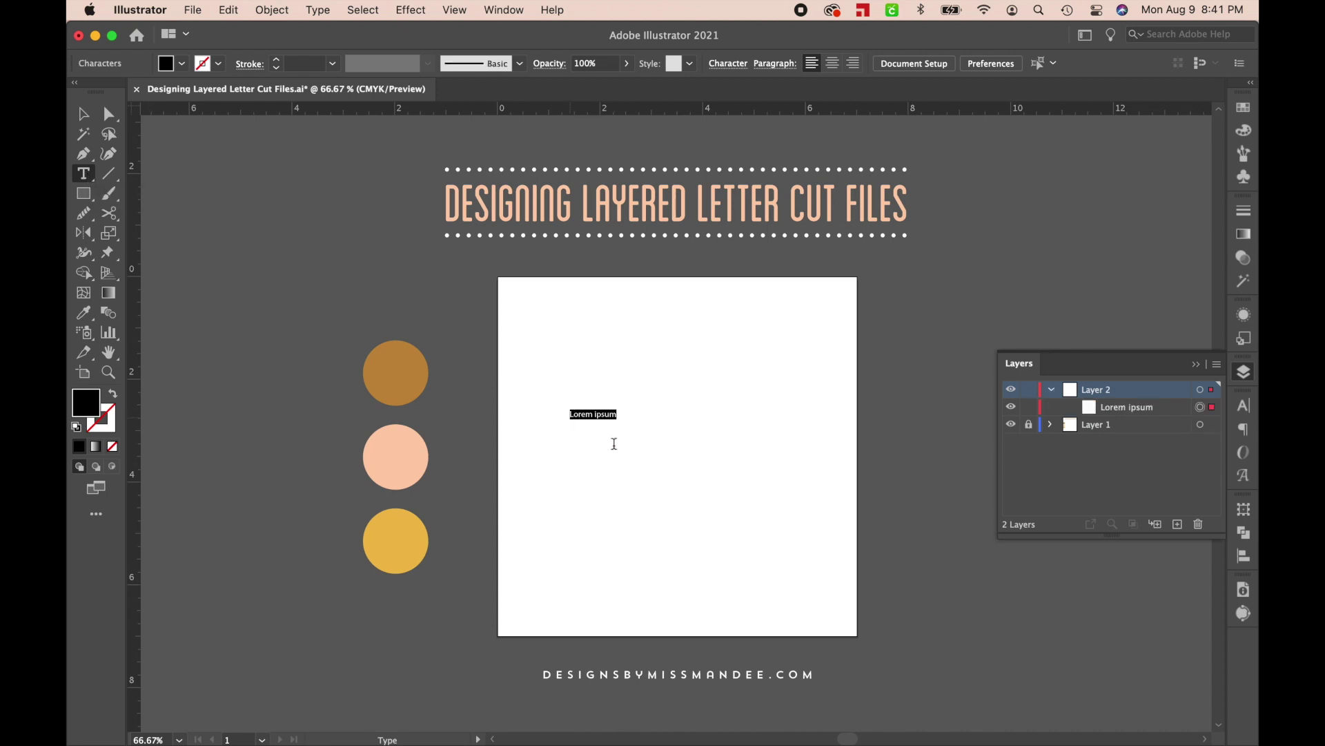
text(c)
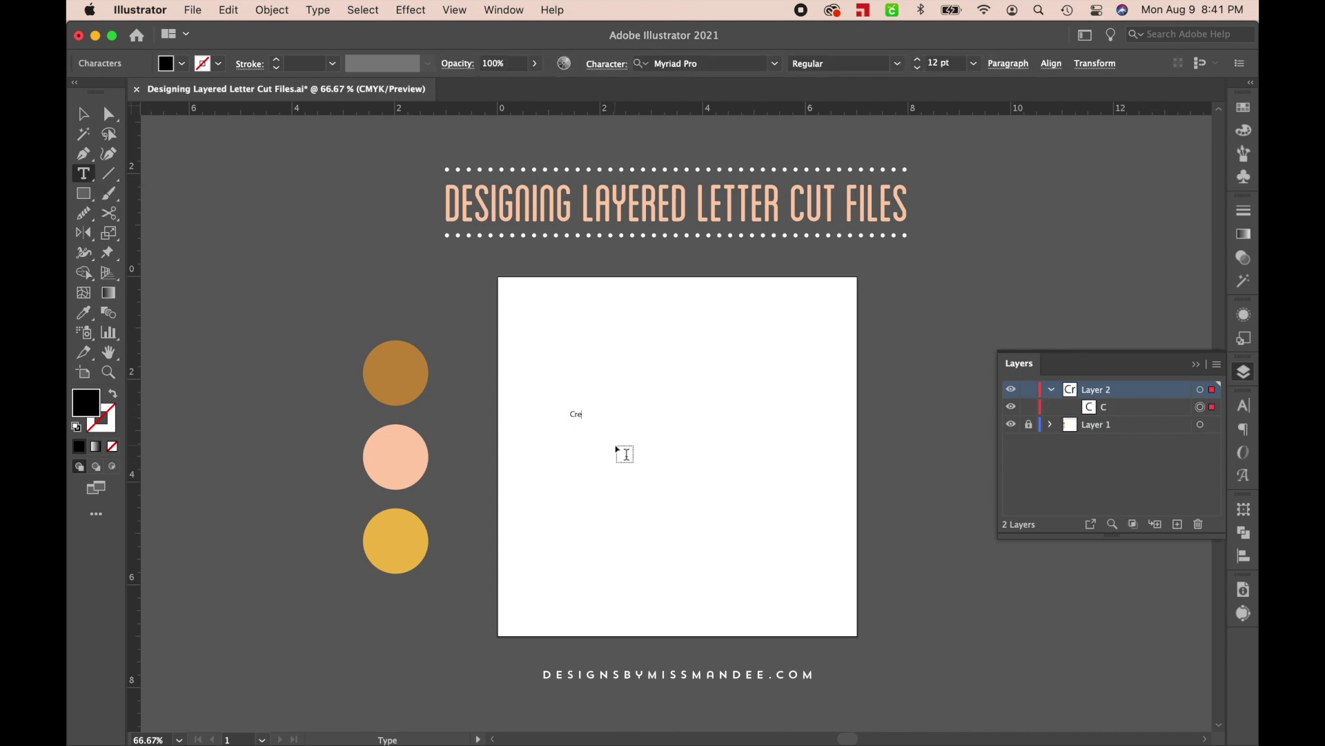
click(84, 113)
drag(601, 422, 759, 476)
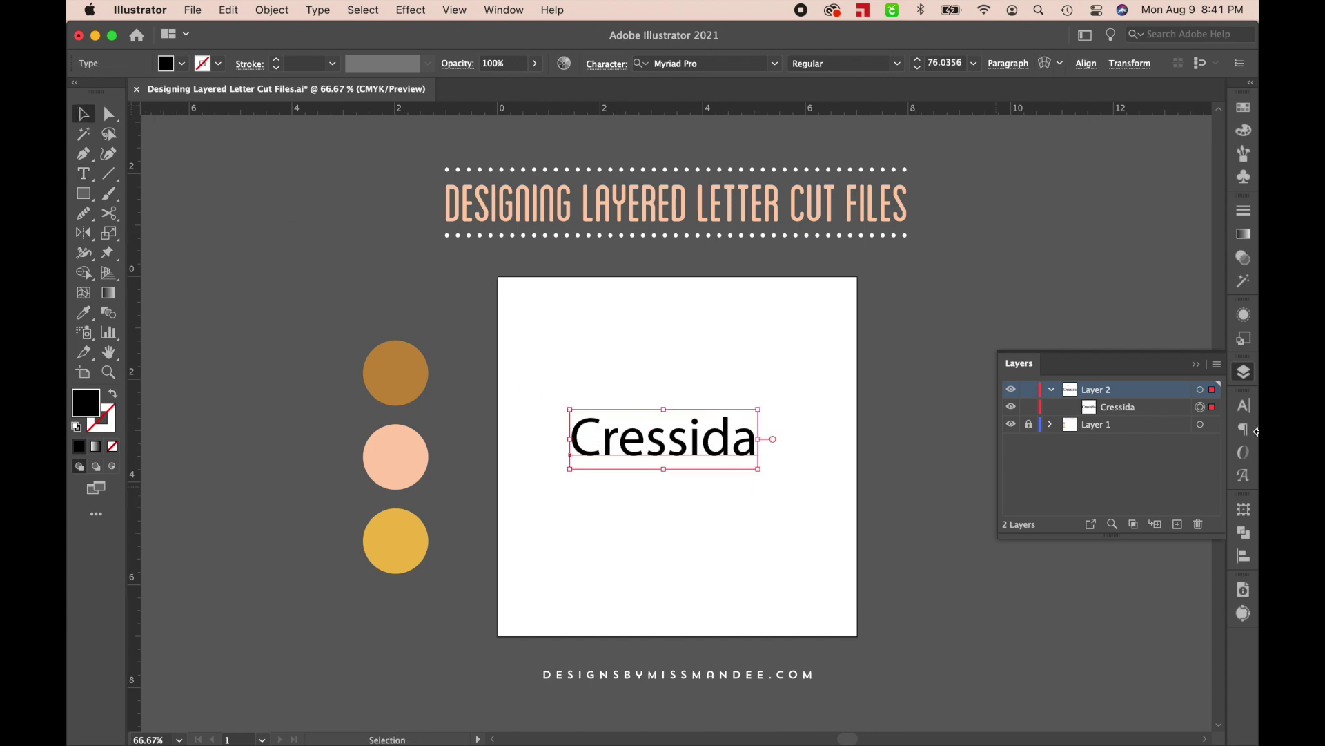
Centre-align Cressida in the Paragraph panel and move it toward the artboard centre.
click(1244, 405)
click(1103, 399)
click(1069, 426)
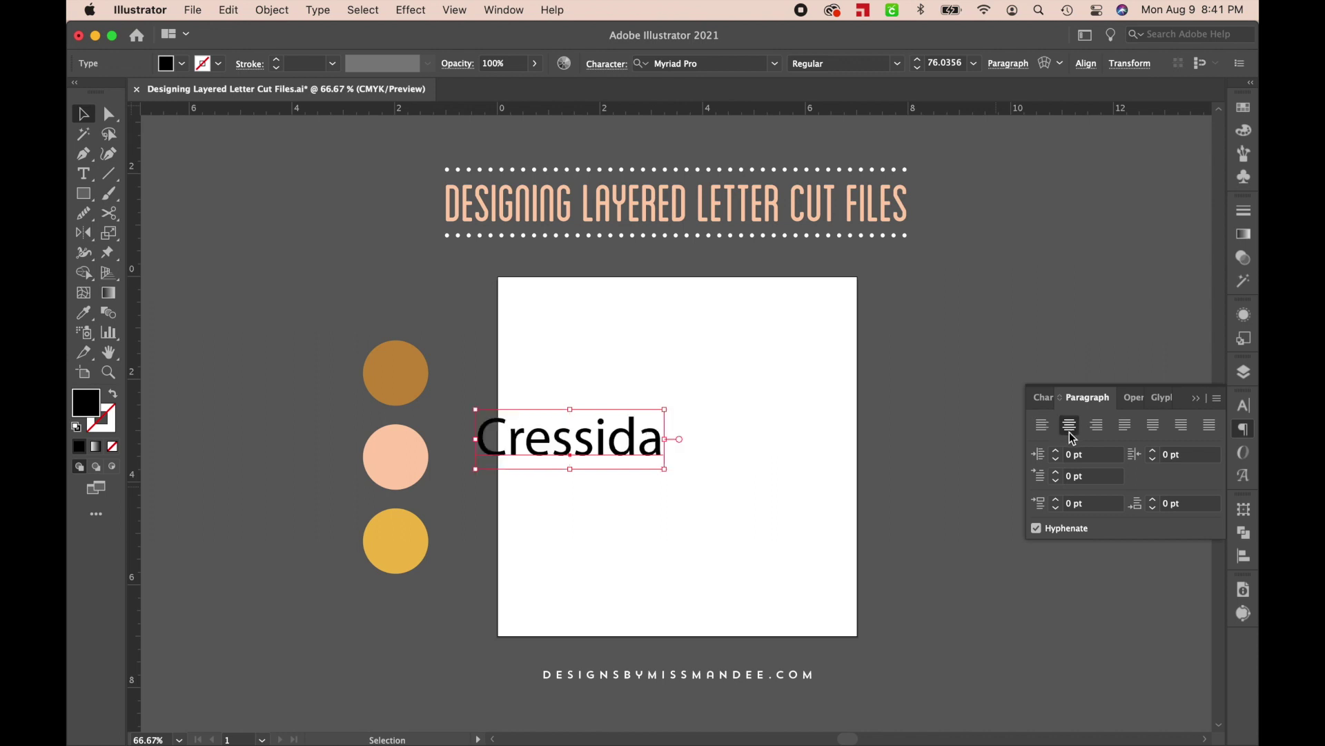
drag(595, 445, 687, 446)
click(1043, 399)
click(1082, 421)
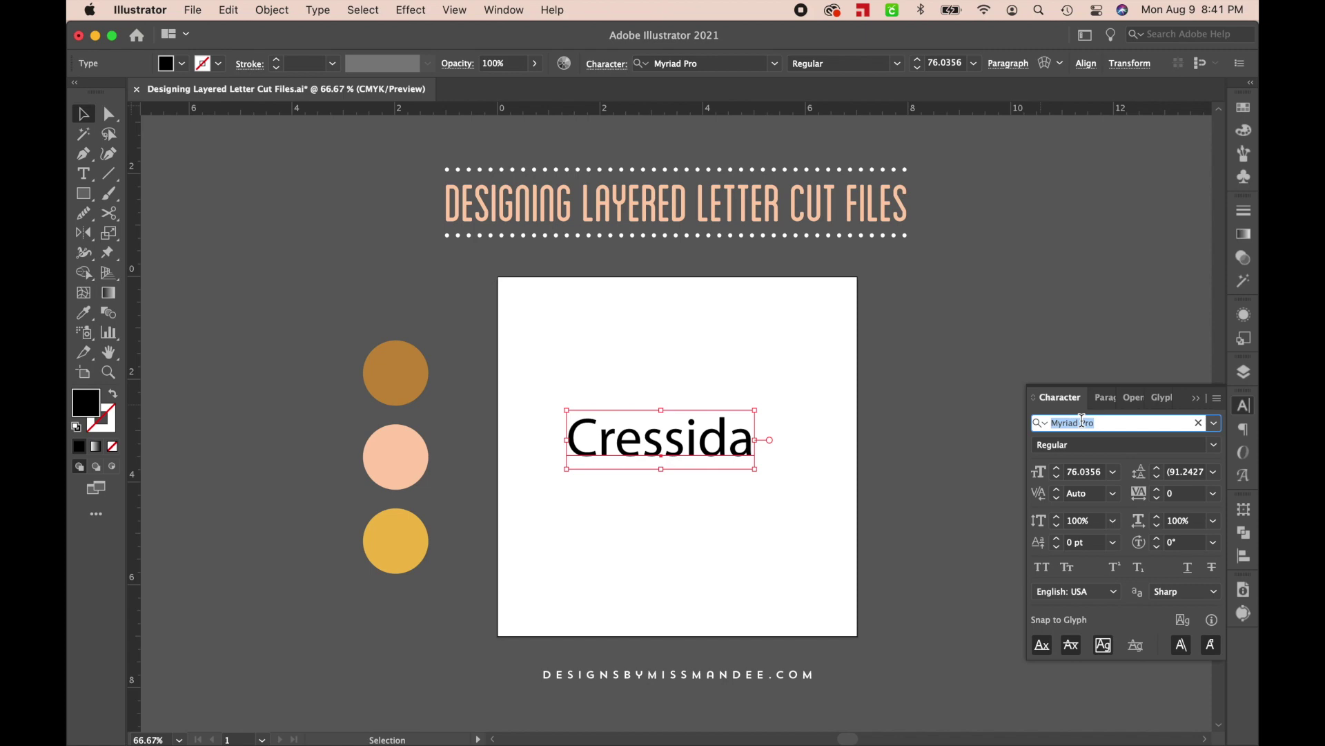
Set Cressida in the Hearty Morning font and stretch it wider across the artboard.
text(heart)
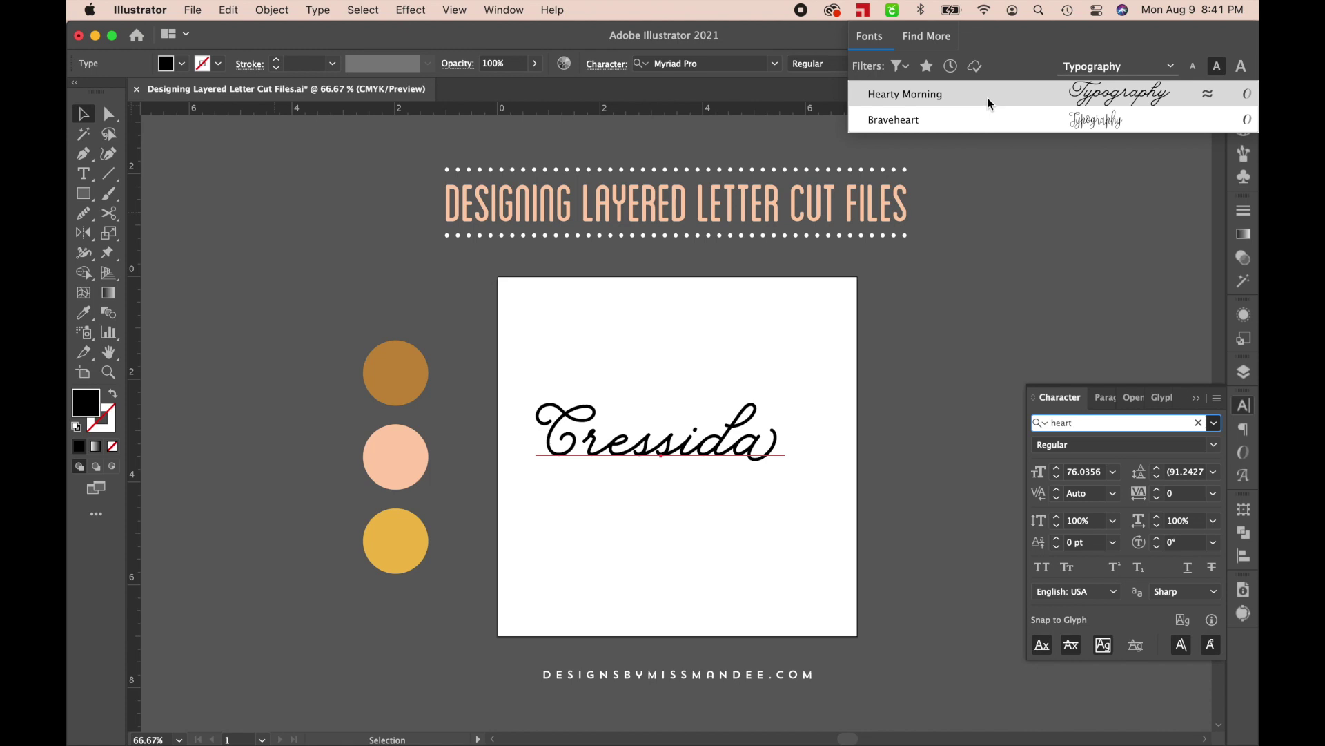
click(988, 98)
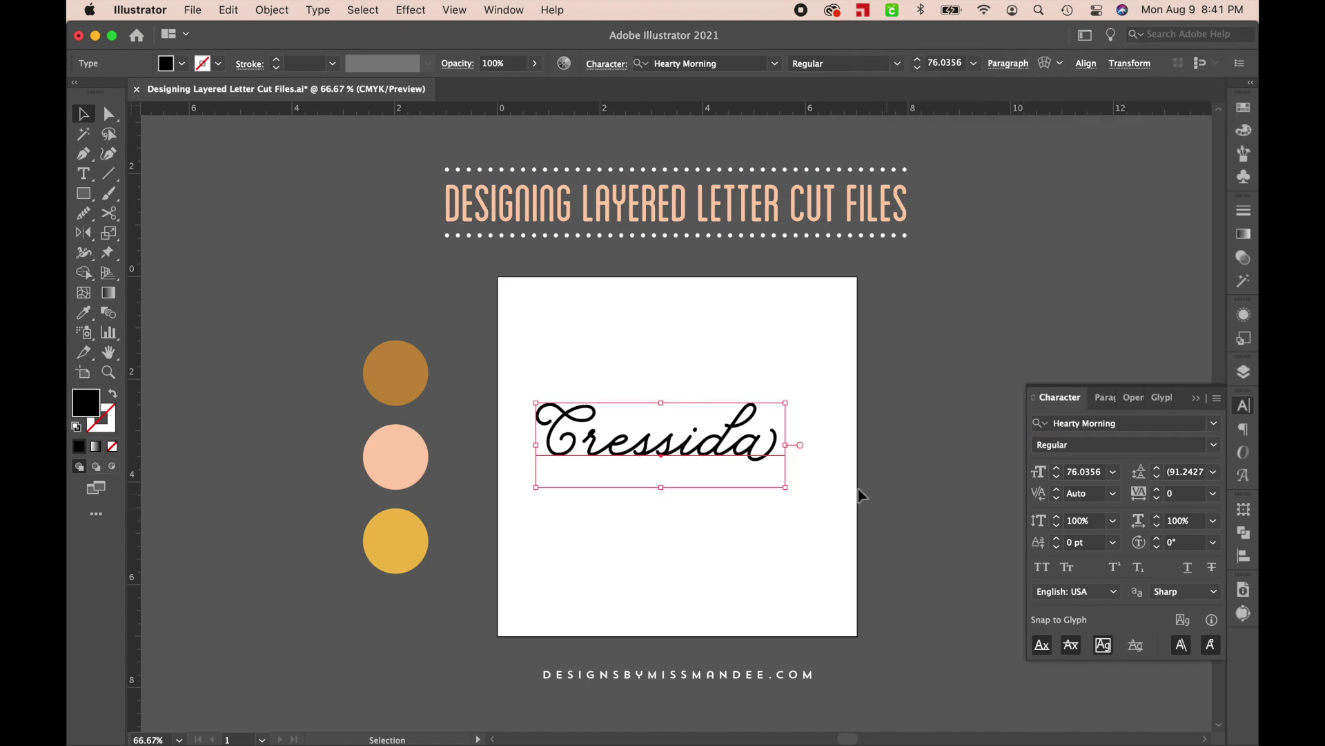
drag(785, 444, 857, 445)
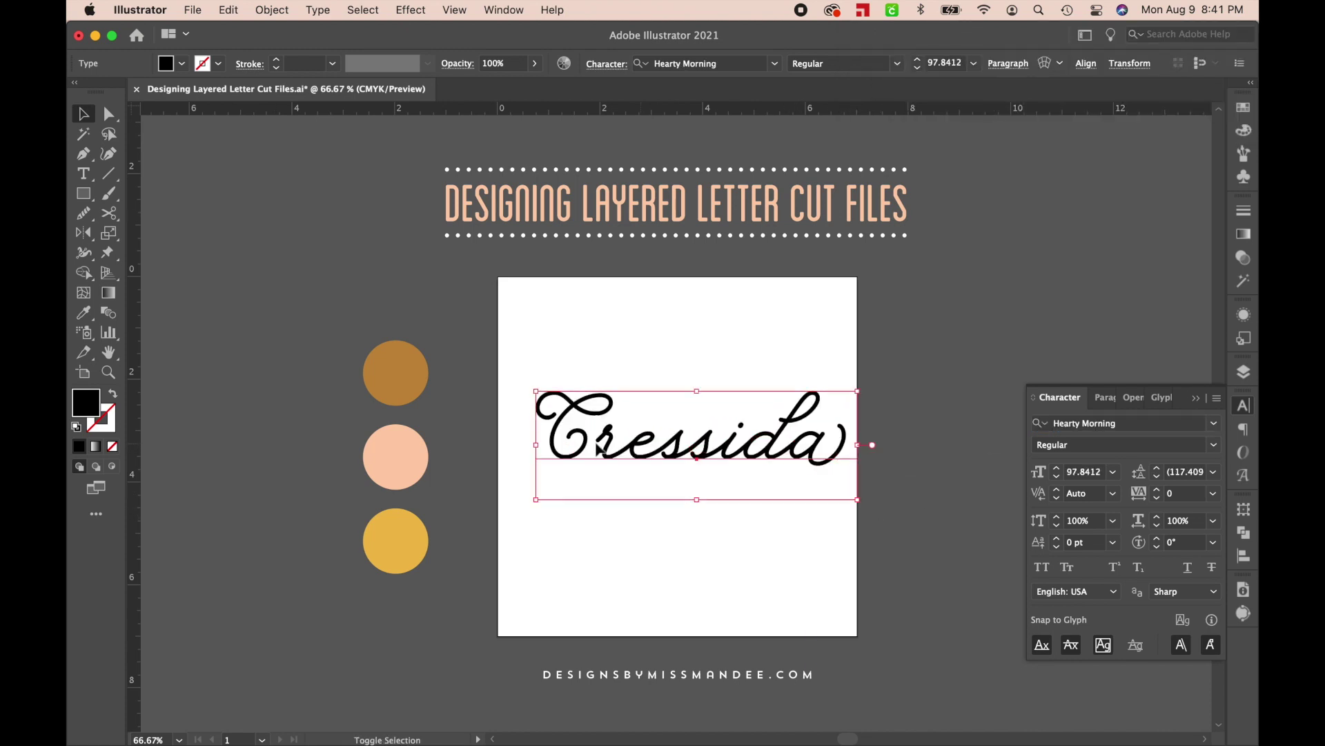
drag(536, 444, 500, 448)
drag(677, 385, 678, 402)
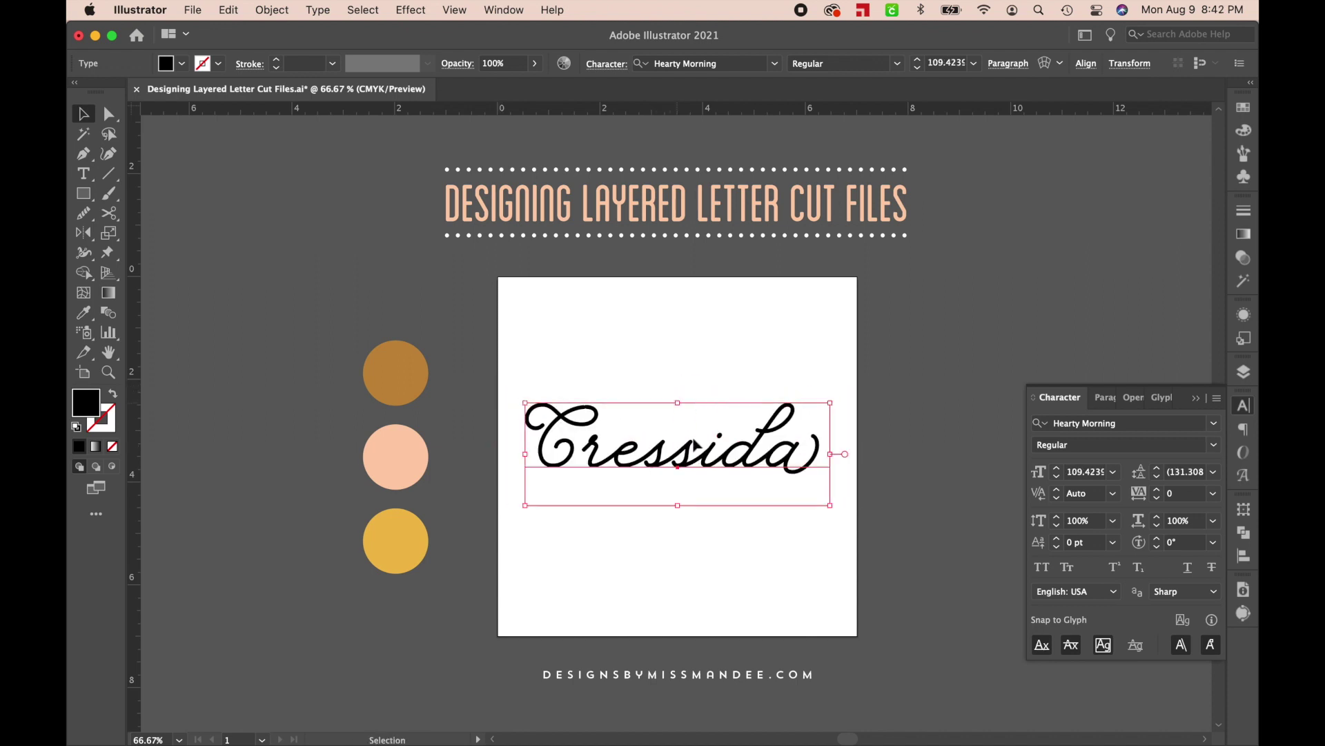
click(772, 562)
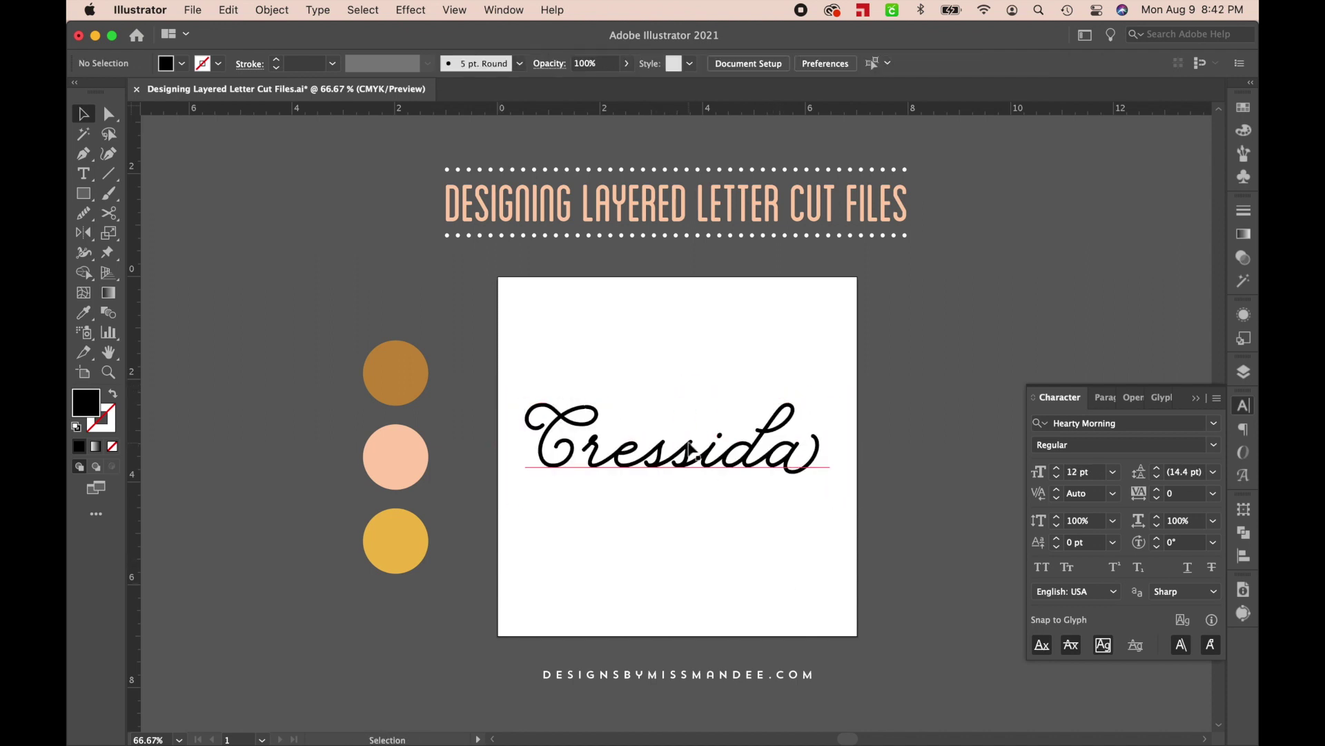
key(super+z)
key(super+z)
key(super+z)
key(super+z)
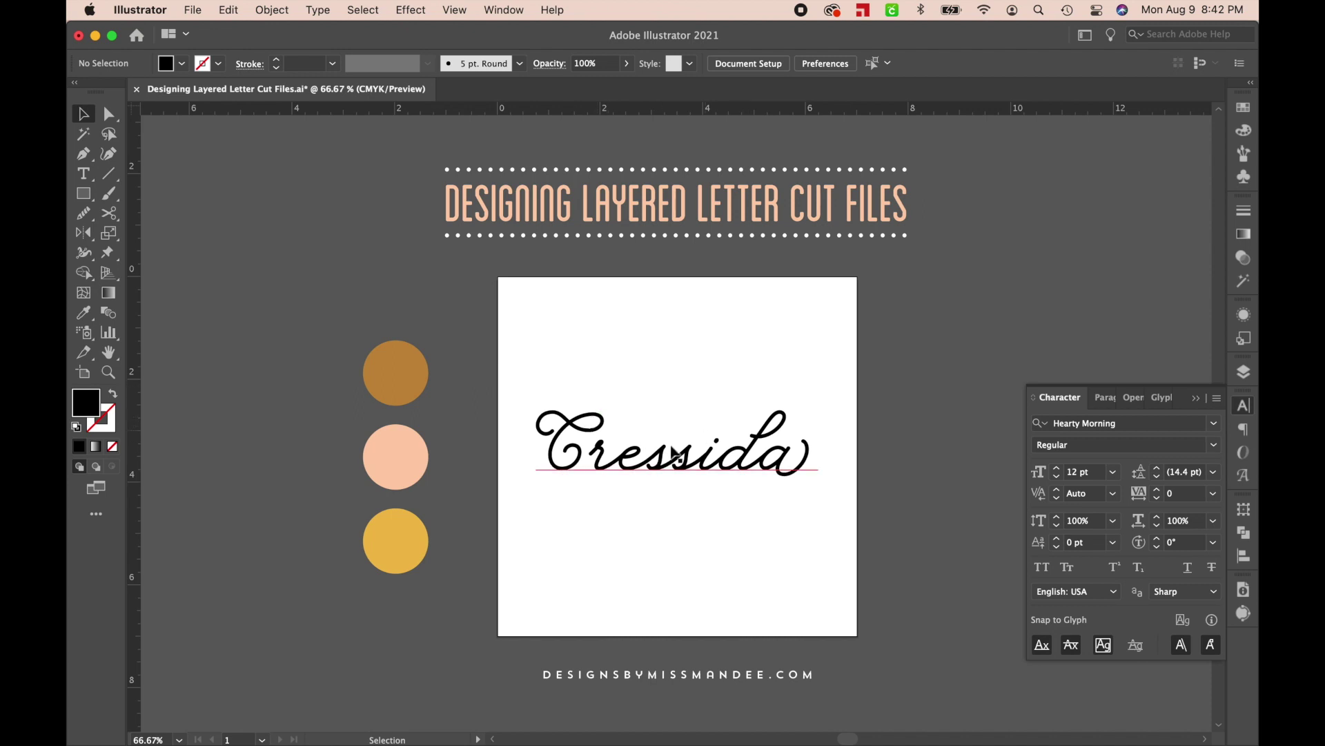
Select the Cressida text, now about 86 pt after the undo.
click(758, 465)
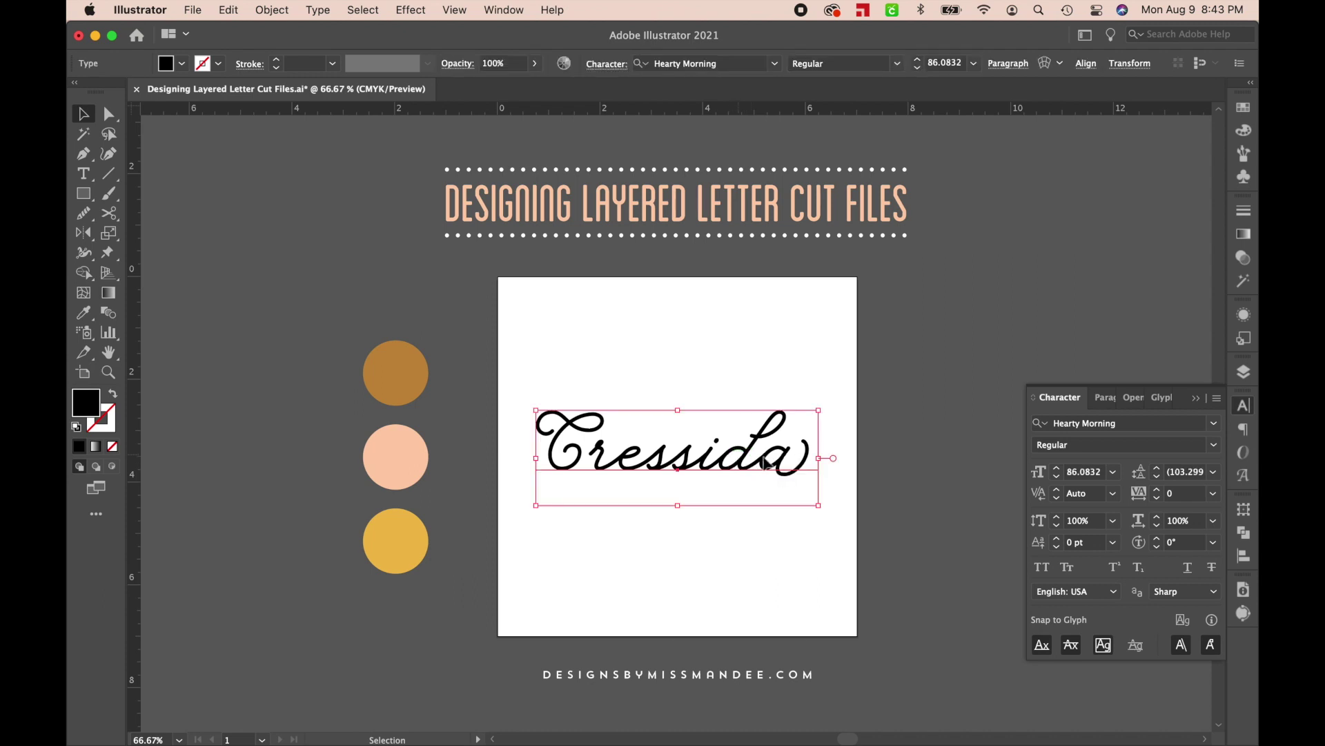
Convert the Cressida text to outlines with Type > Create Outlines.
click(332, 10)
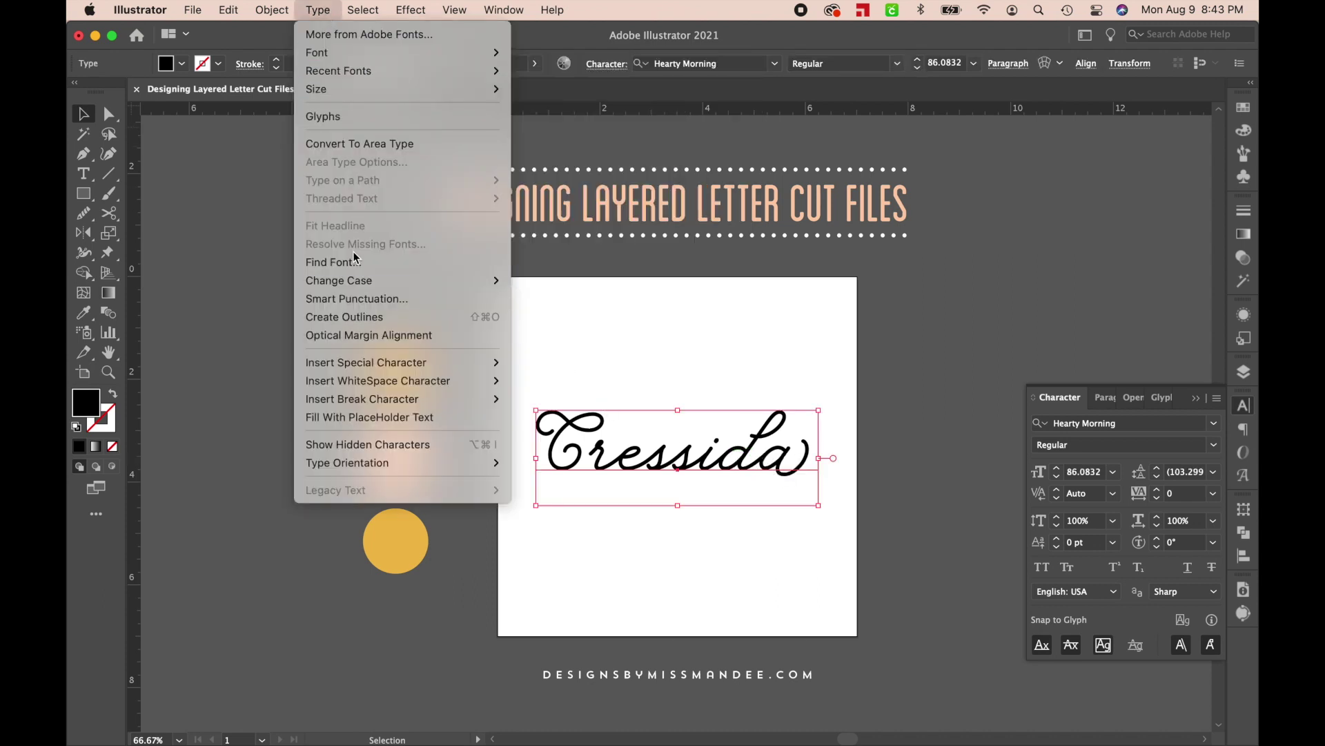
click(381, 319)
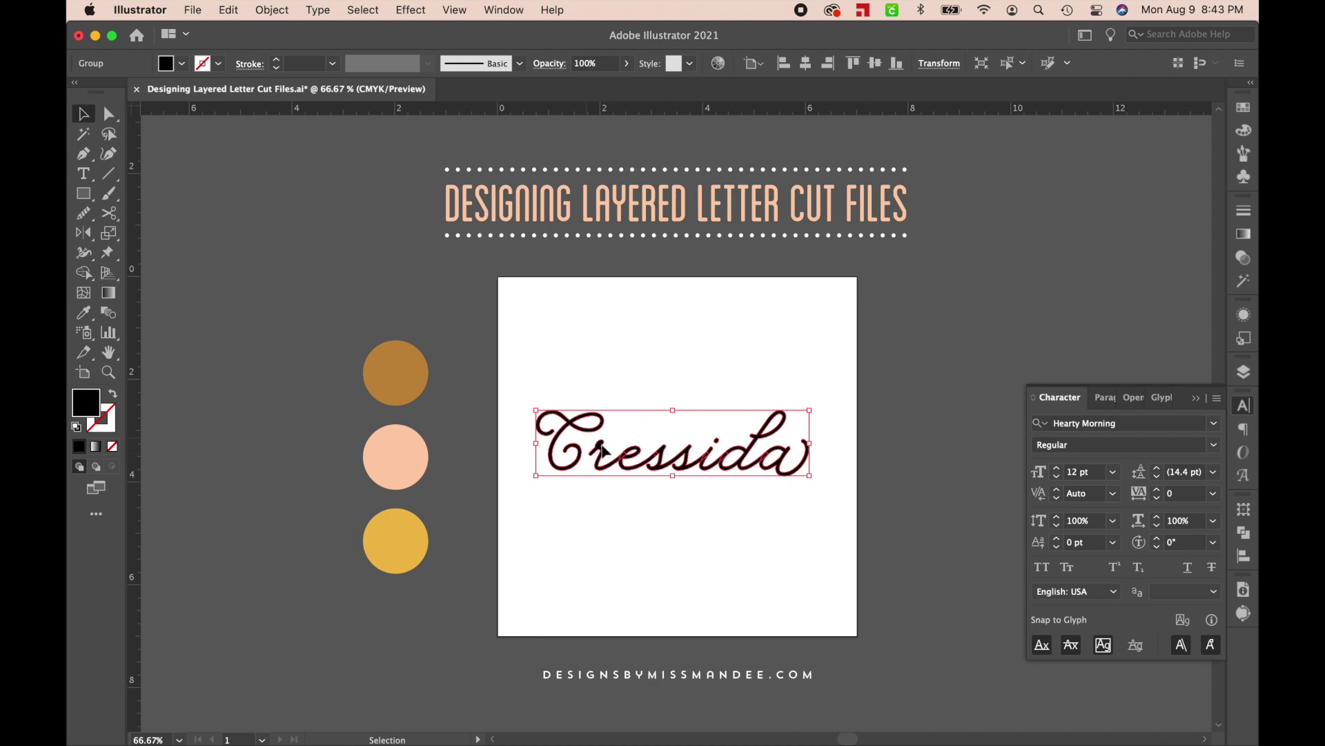
scroll(664, 459, up, 2)
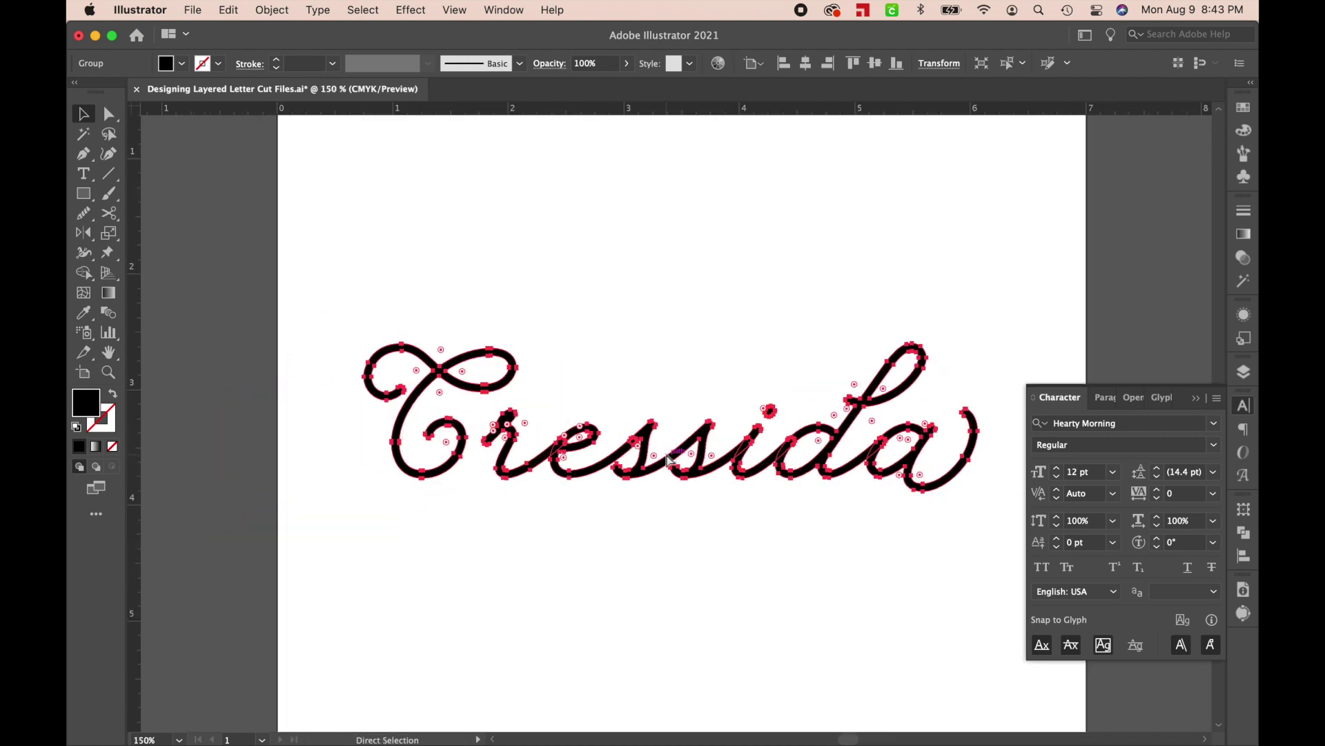
click(702, 541)
Test-move the 'ss' and 'd' letter paths with Direct Selection, undo both, and zoom out.
key(a)
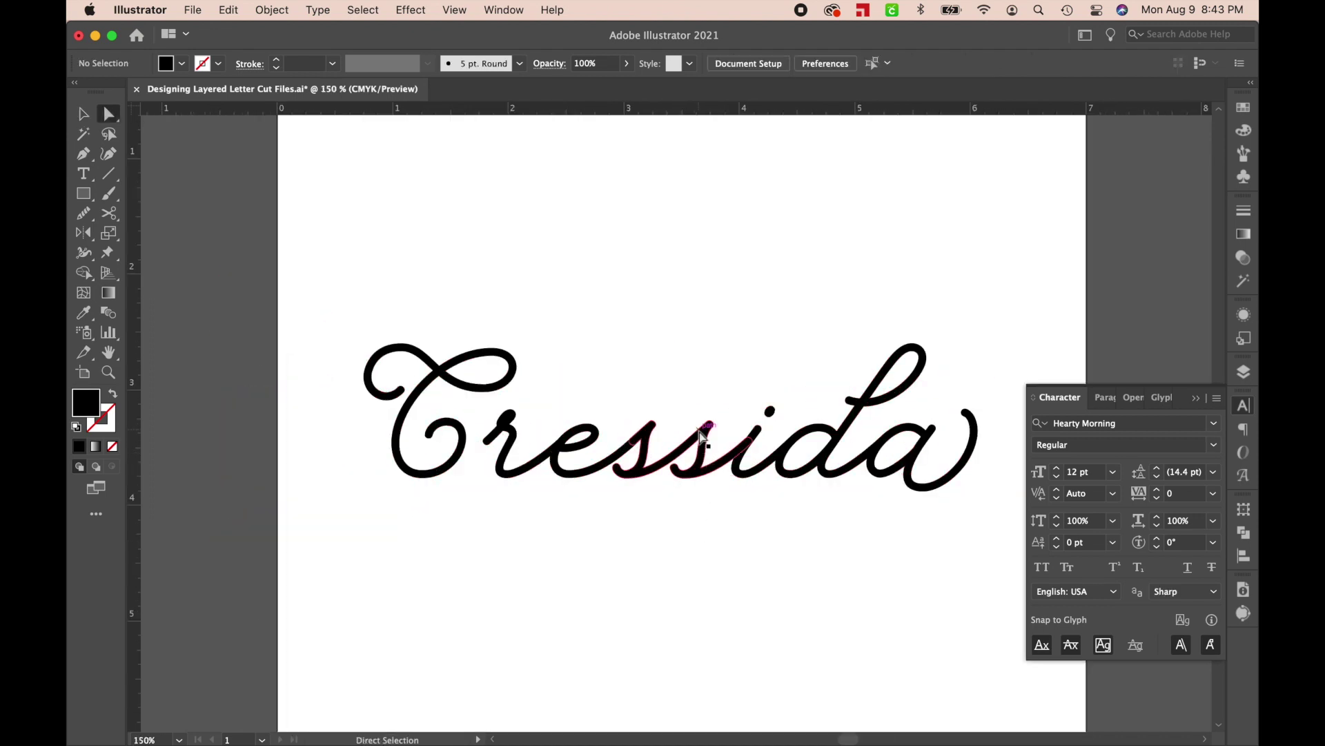
click(702, 435)
click(702, 434)
mouse_move(702, 434)
mouse_down()
mouse_move(734, 231)
mouse_move(720, 543)
mouse_up()
key(super+z)
click(720, 543)
drag(838, 440, 849, 318)
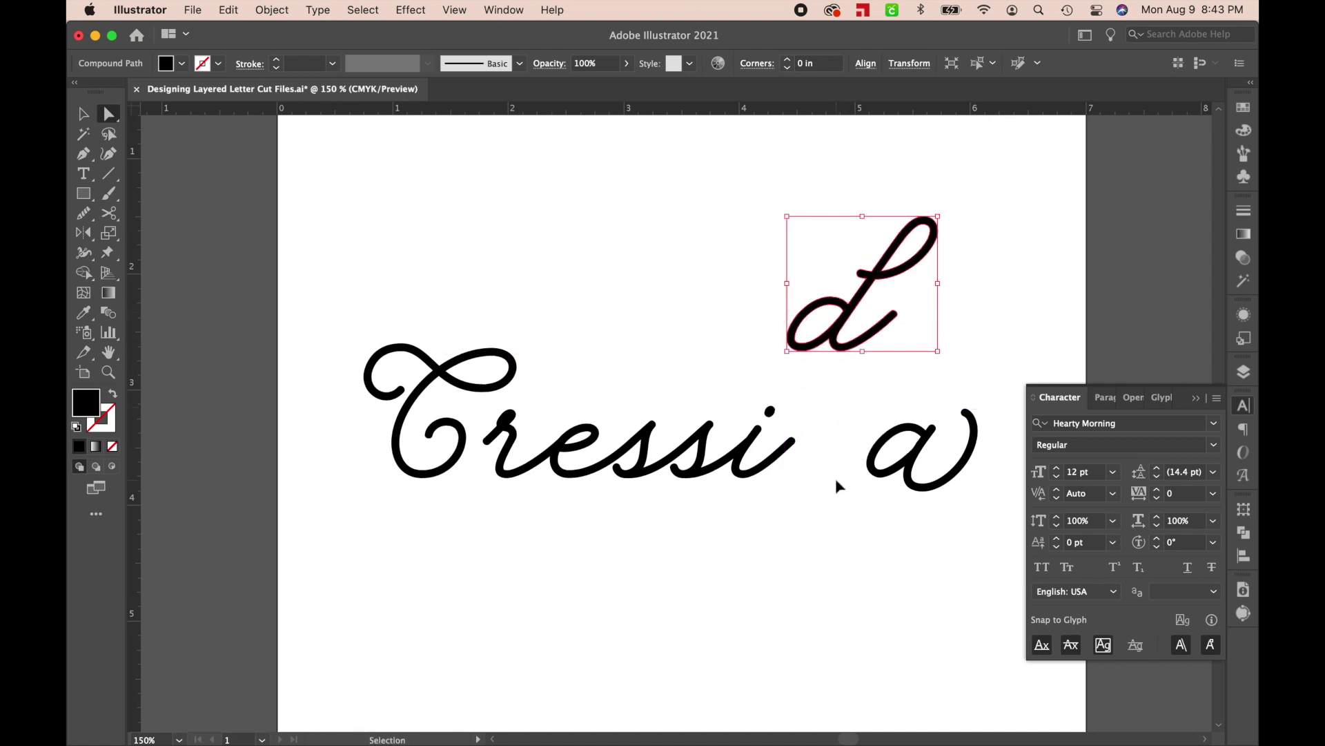
key(super+z)
click(819, 542)
key(super+minus)
key(super+minus)
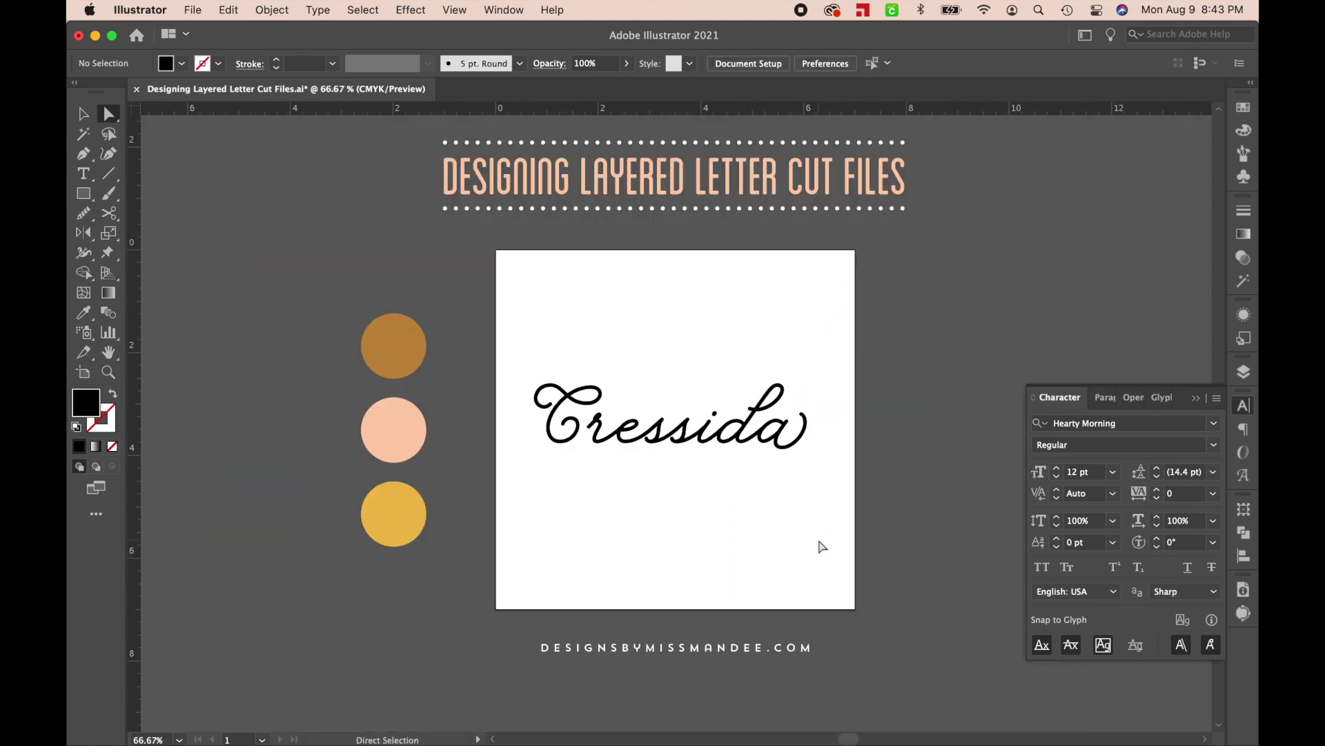
Select all the Cressida outlines and merge them with Pathfinder Unite.
key(v)
key(super+a)
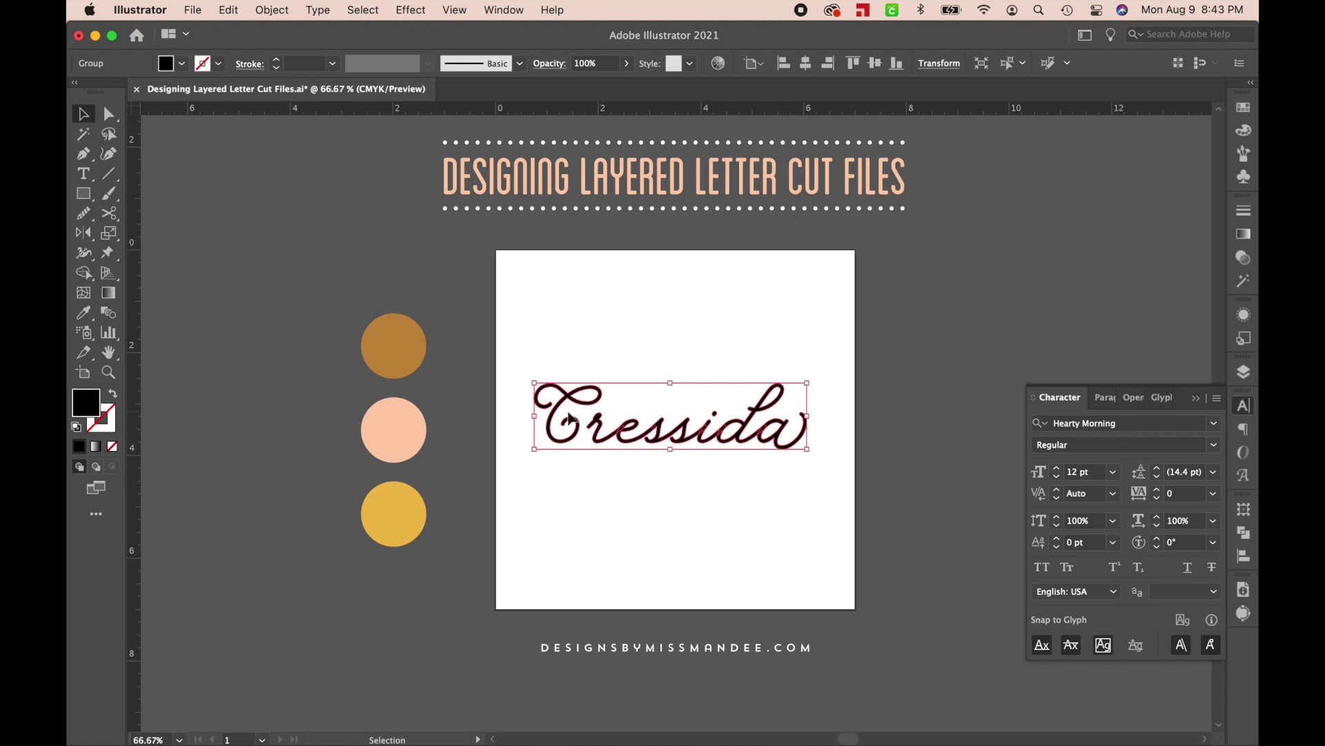
click(1245, 535)
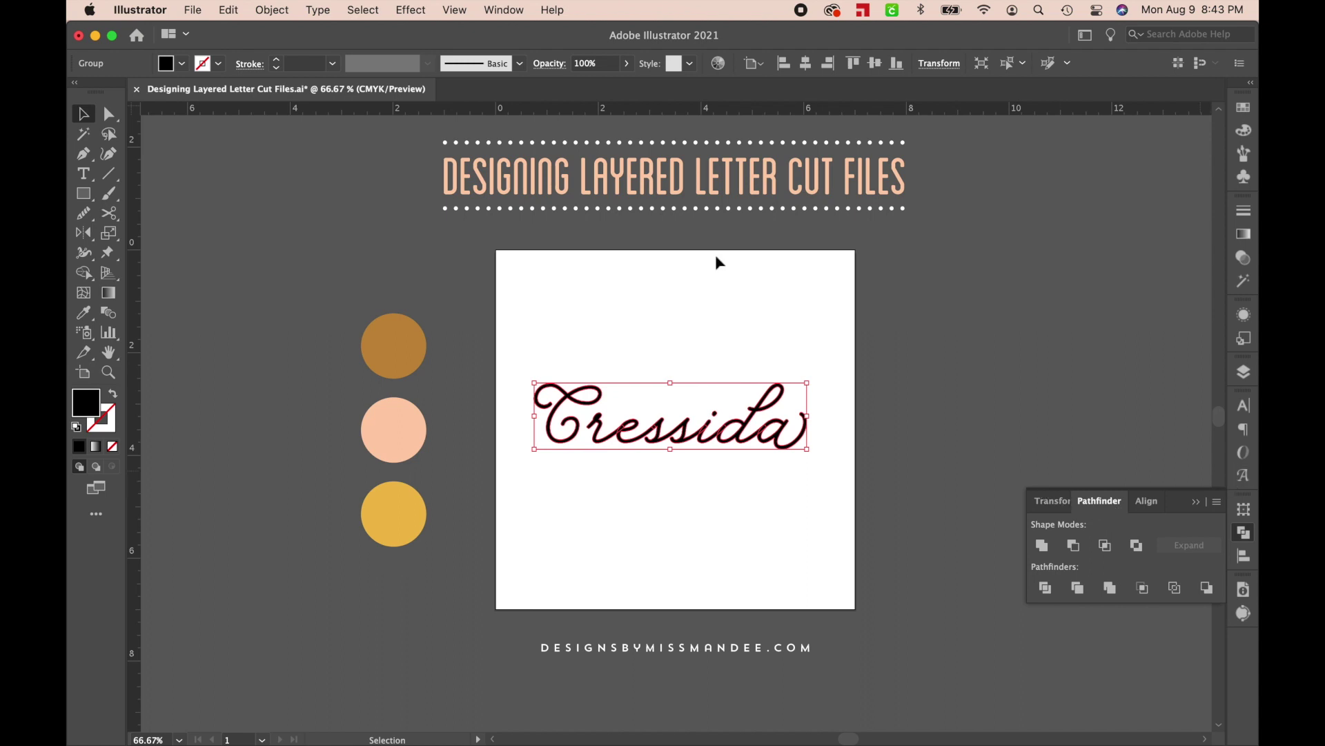
click(519, 11)
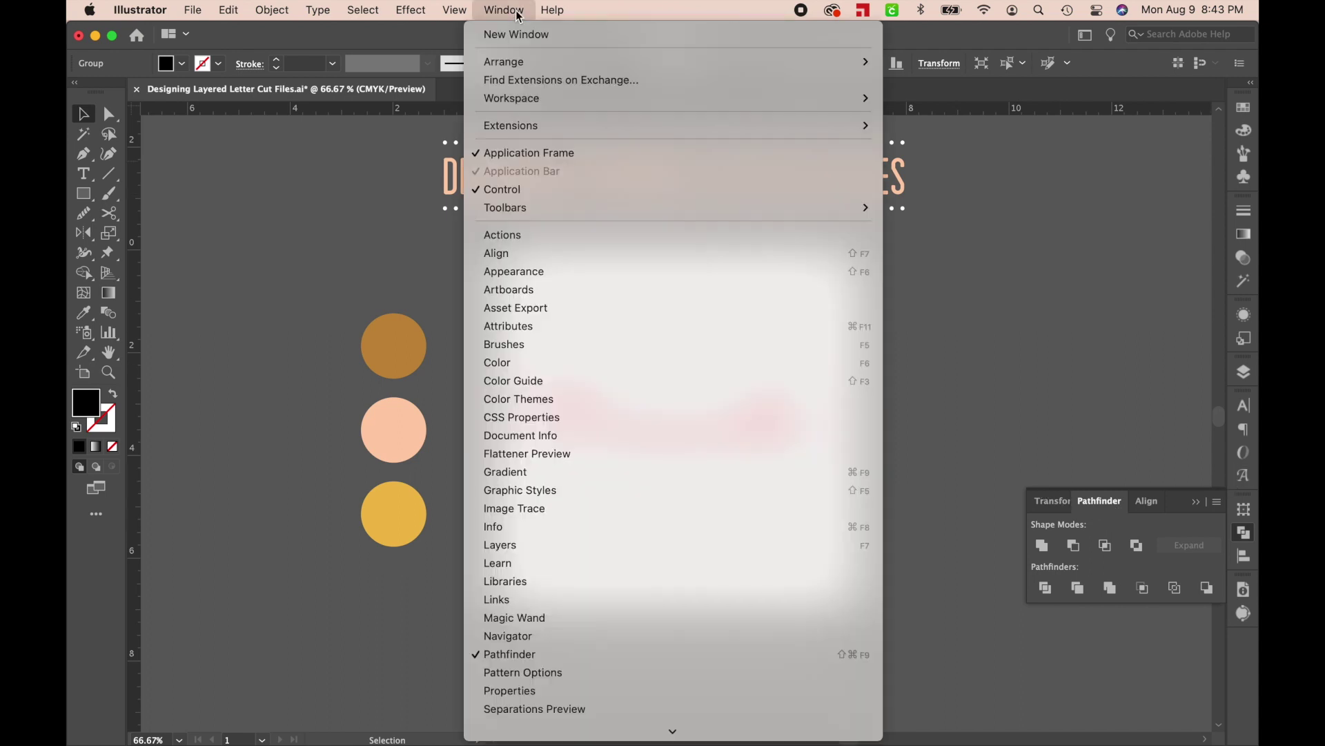
click(897, 614)
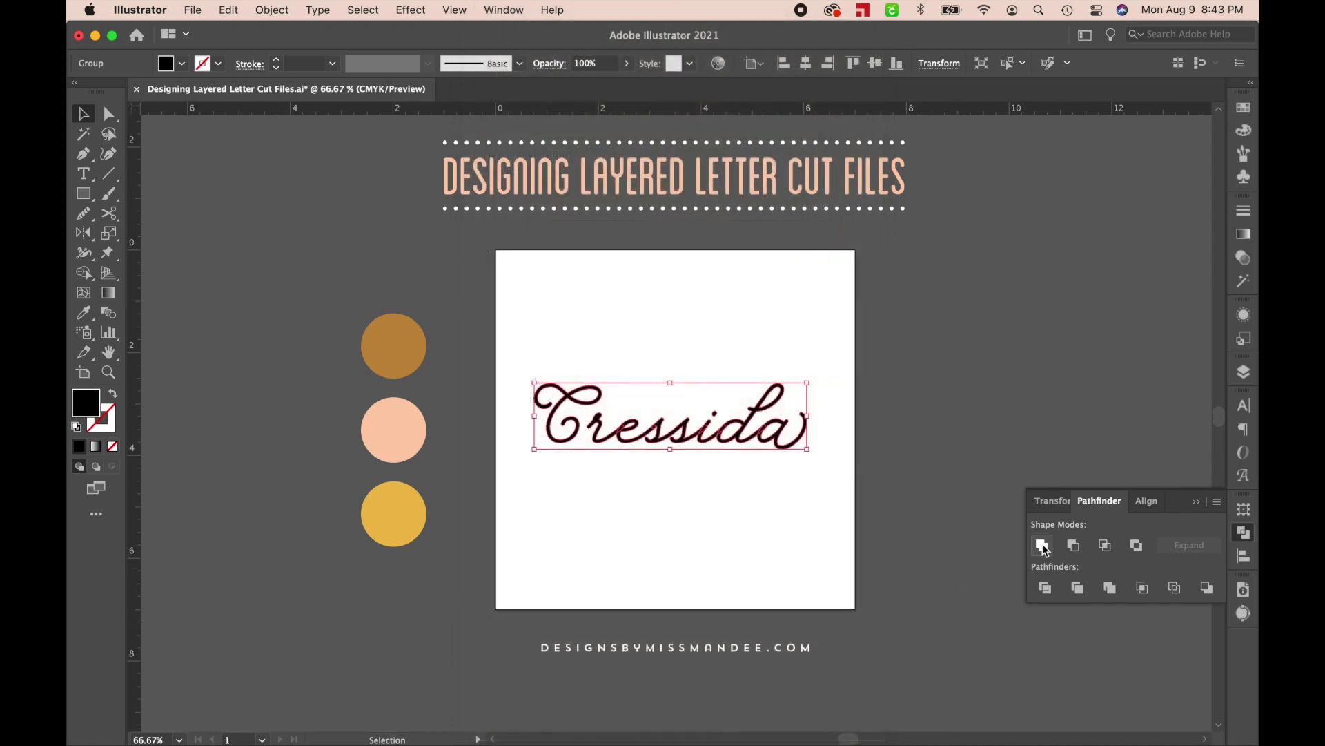
click(1043, 549)
Expand the Cressida <Group> in the Layers panel and make it a compound path.
click(1245, 374)
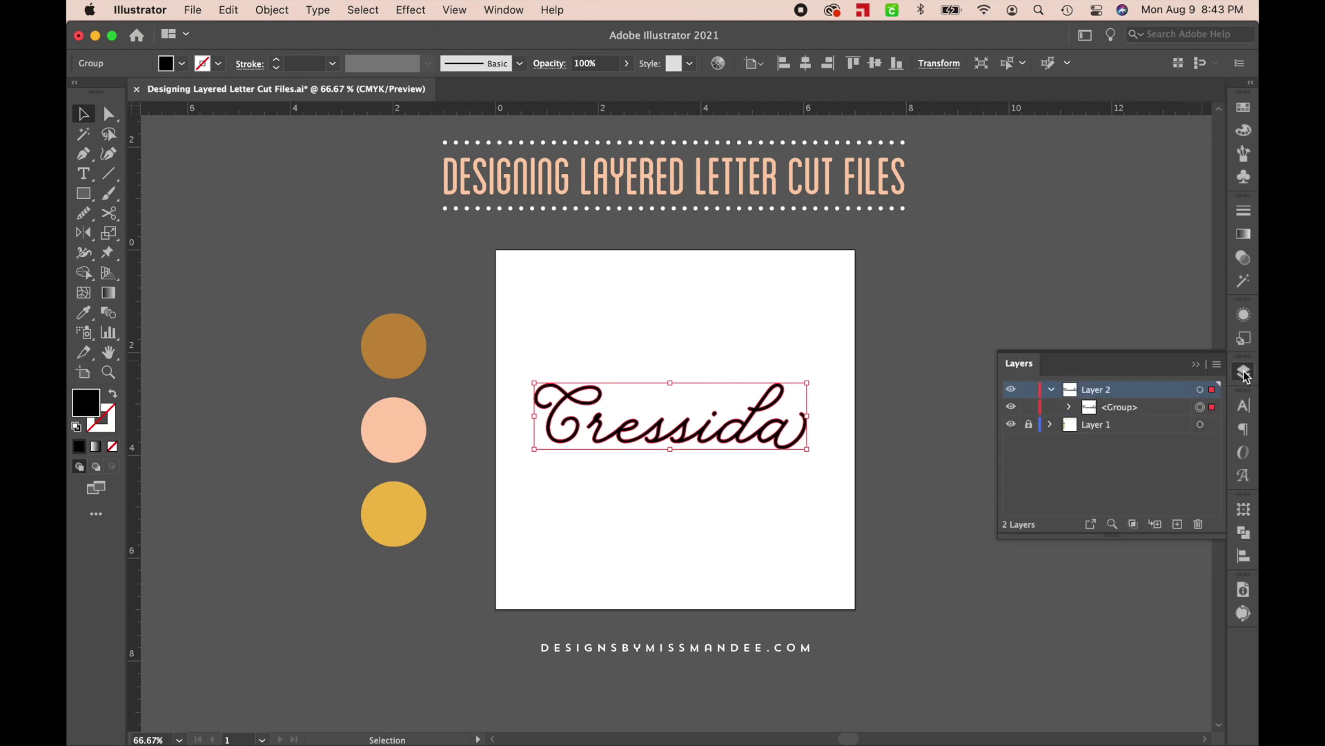
click(1069, 406)
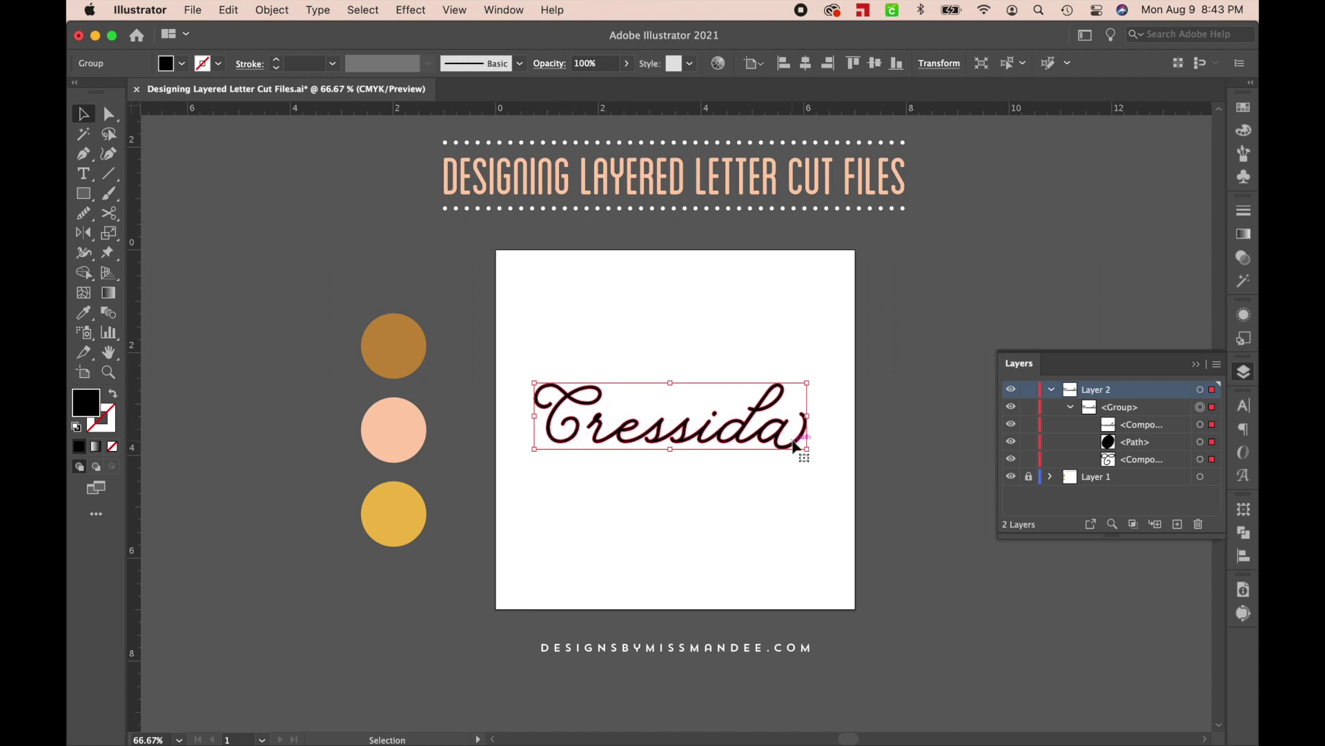
key(super+8)
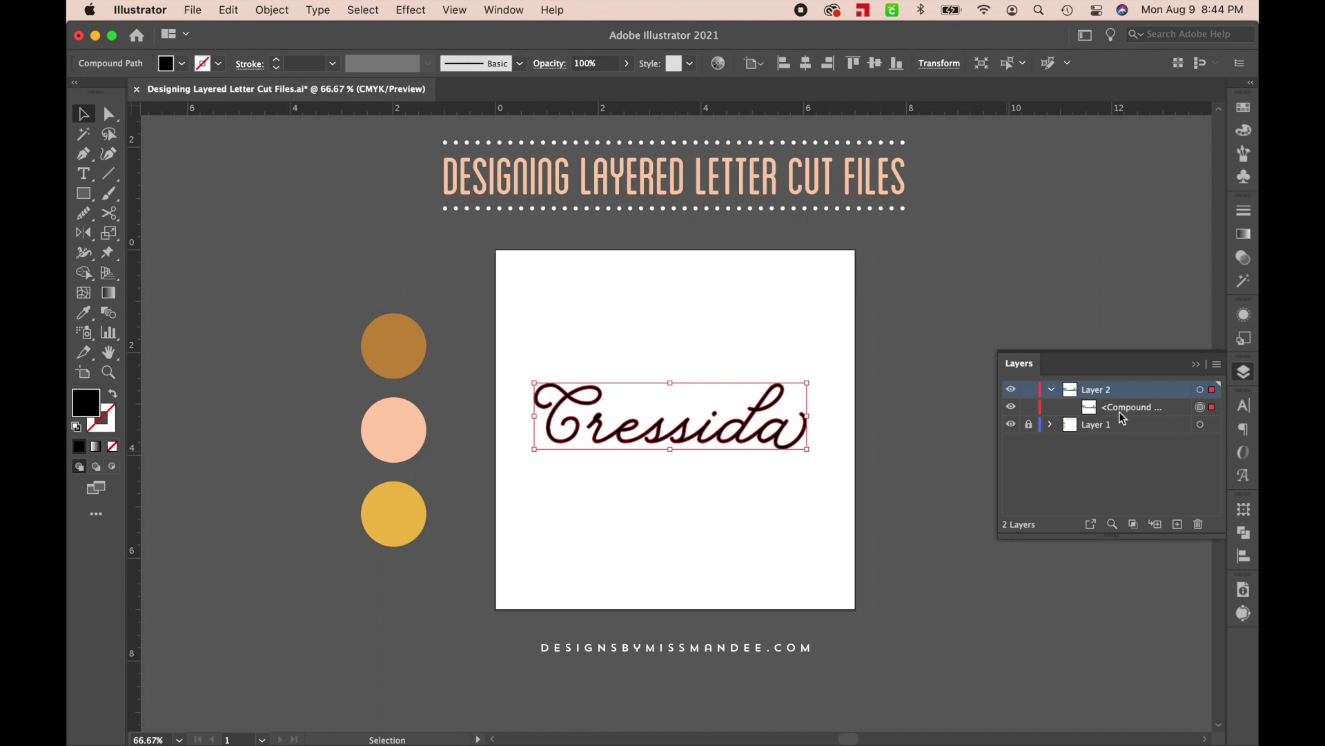
Make the Cressida lettering one compound path via Object > Compound Path > Make.
key(super+z)
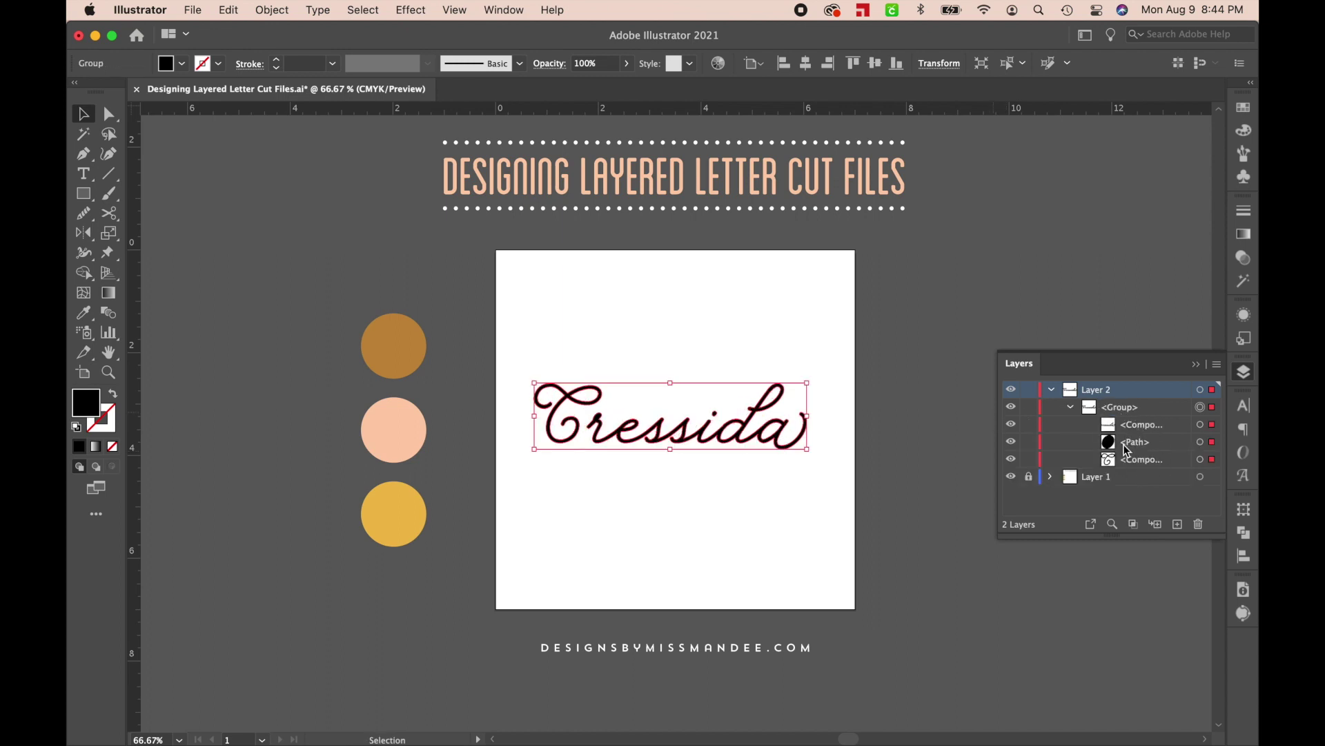
key(super+8)
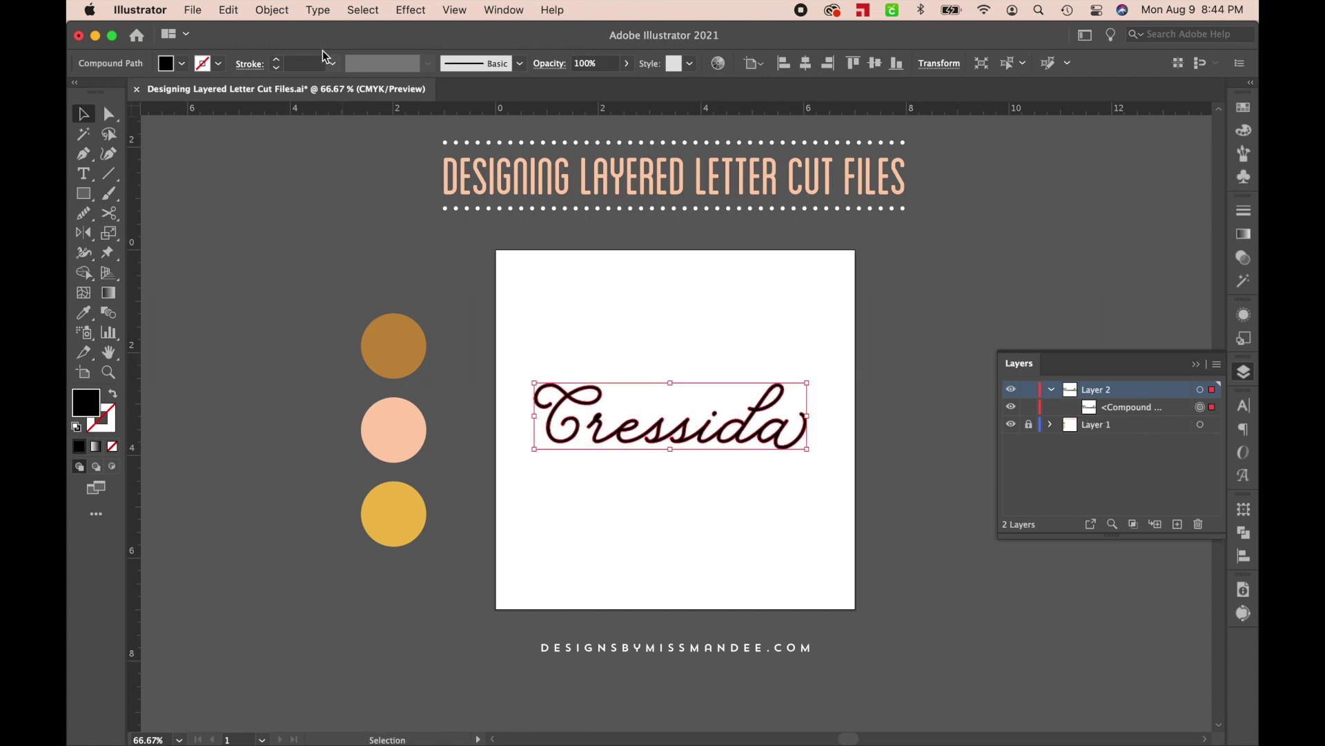
click(284, 14)
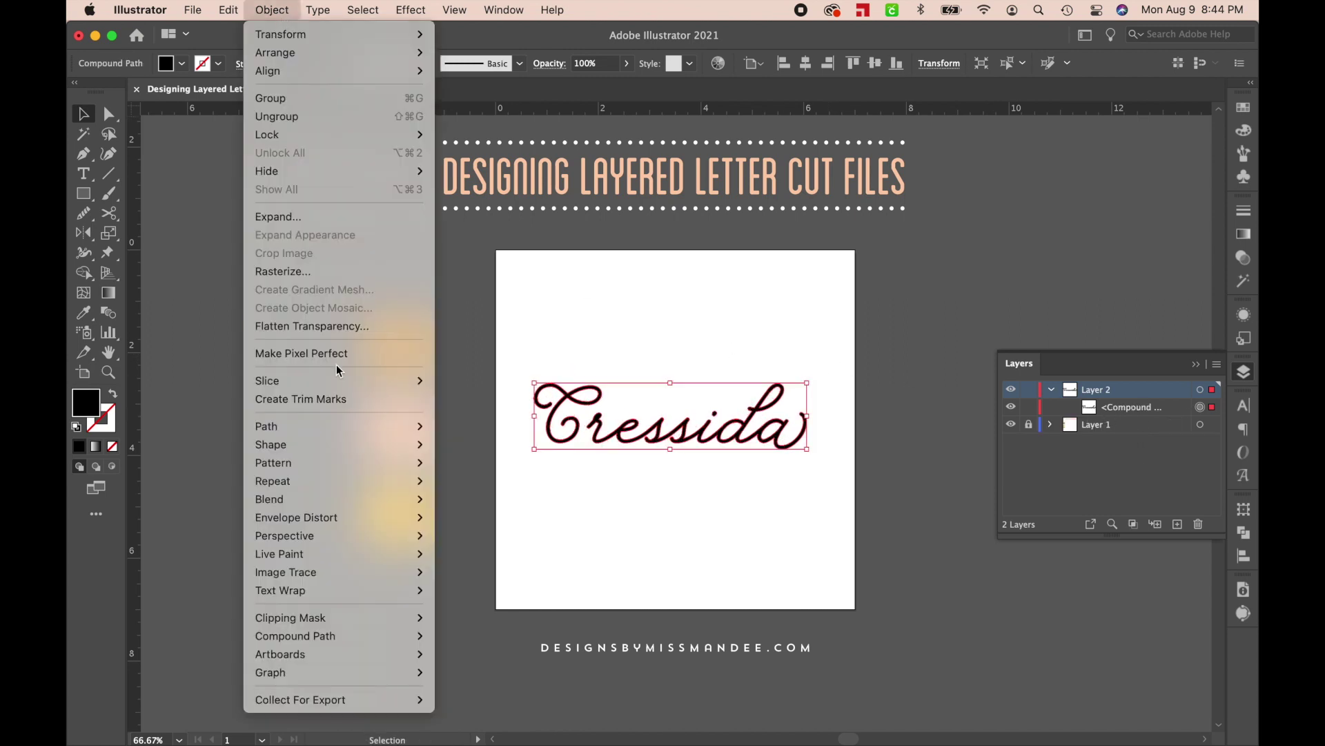
mouse_move(342, 638)
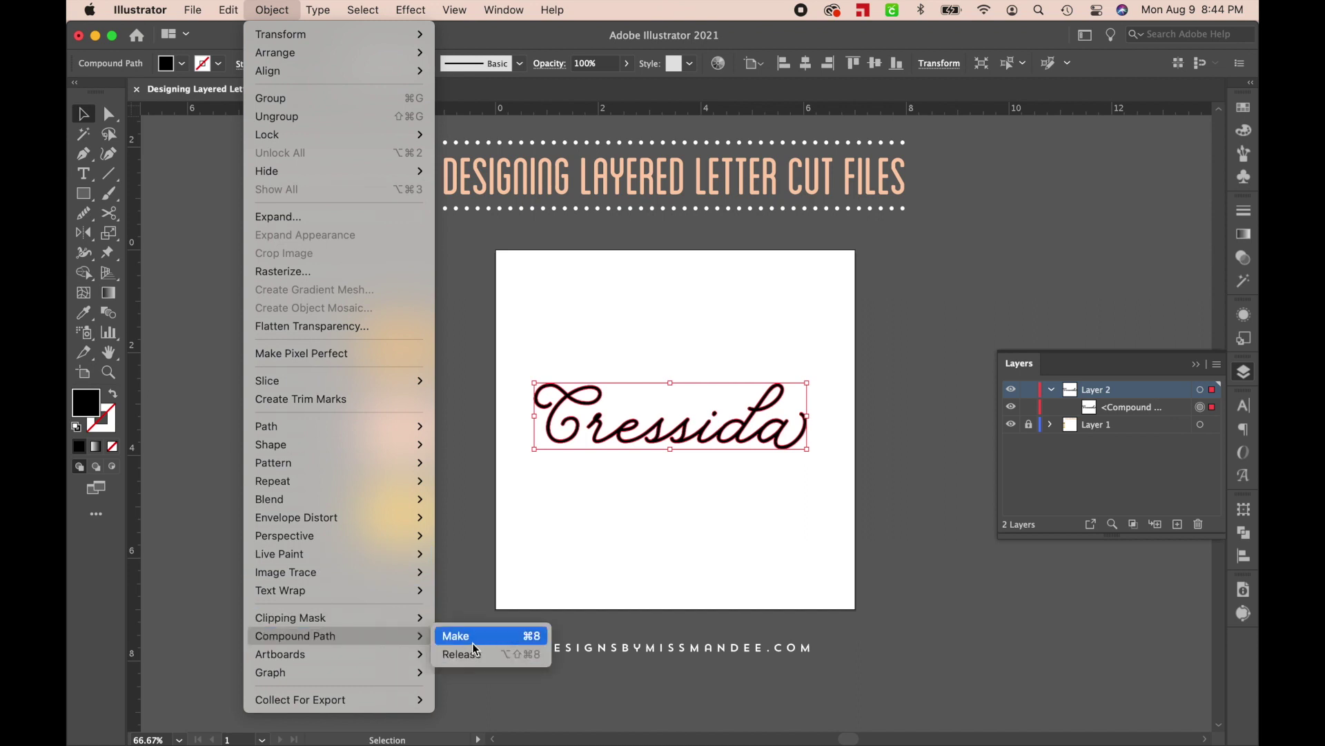
click(784, 569)
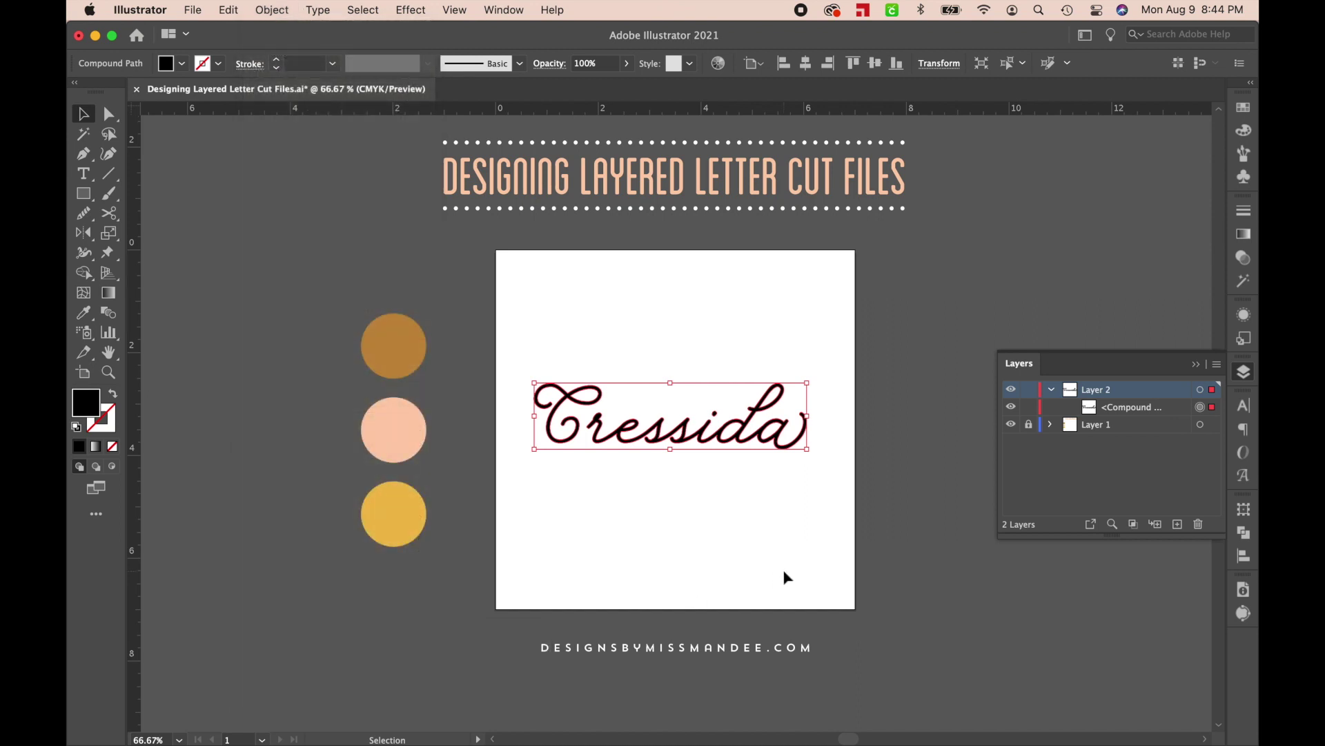
Fill the Cressida compound path with the brown sampled from the top colour circle.
key(i)
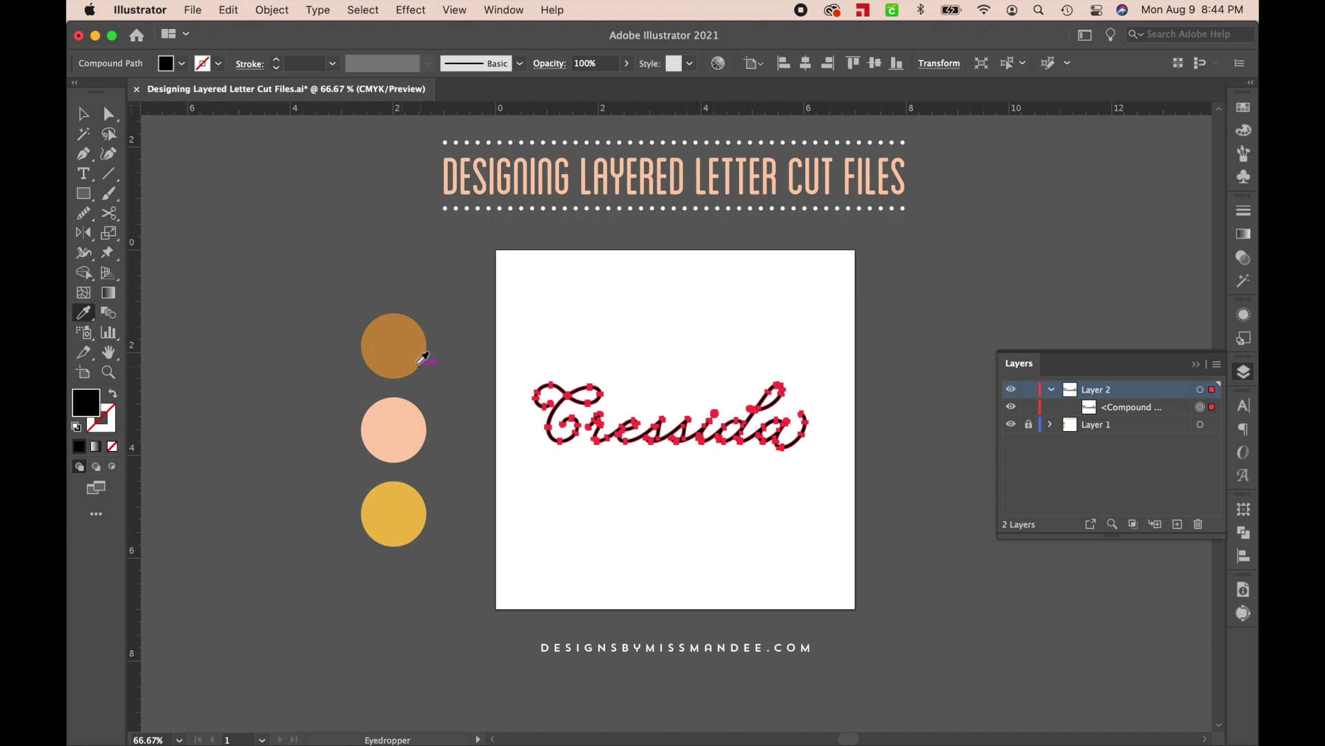
click(423, 353)
key(v)
click(705, 577)
key(super+a)
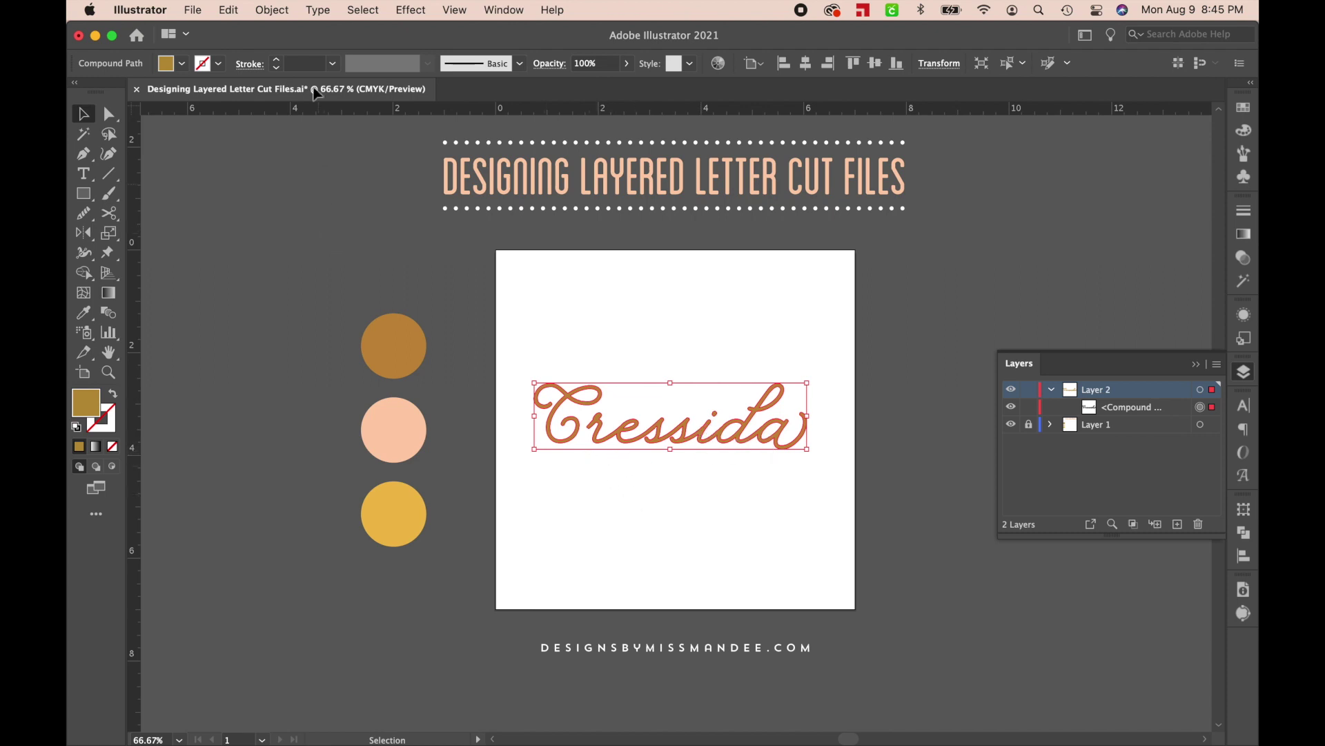
click(280, 13)
Preview Offset Path outlines of 0.1 in and 0.15 in around Cressida.
mouse_move(337, 429)
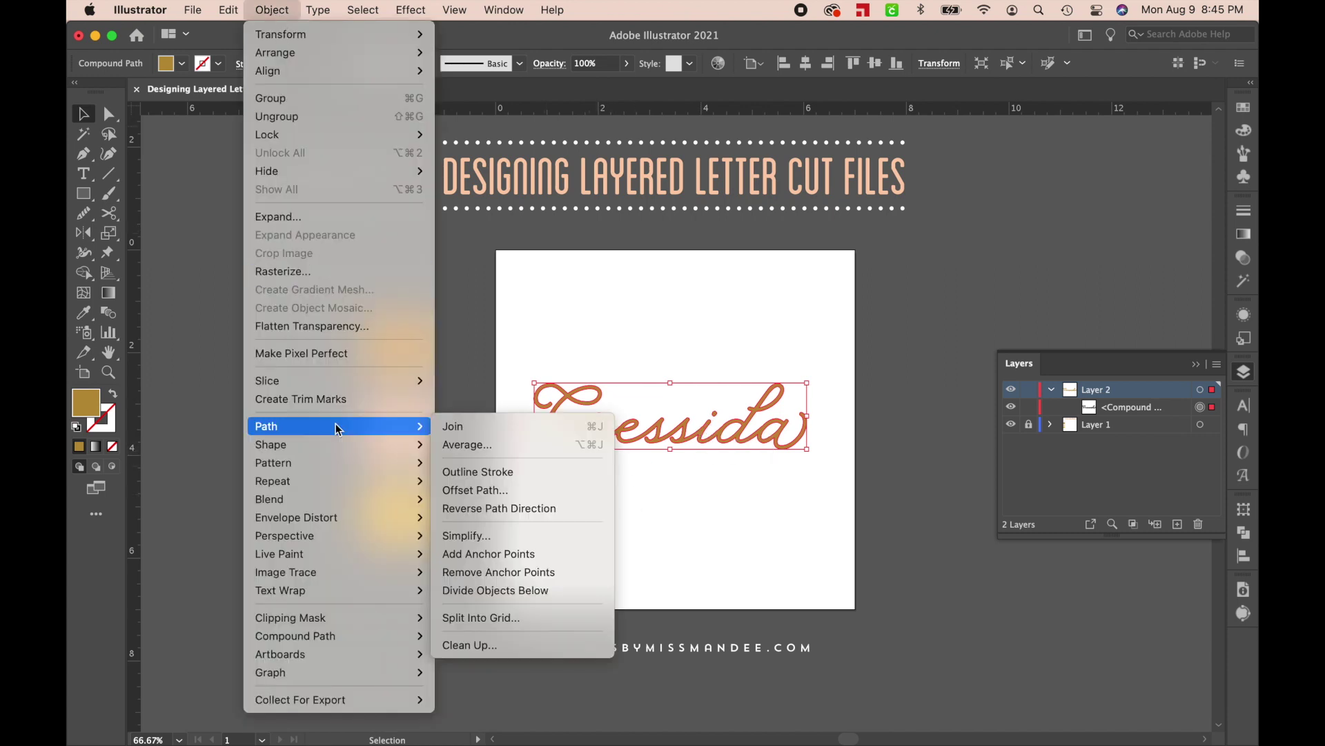
click(479, 491)
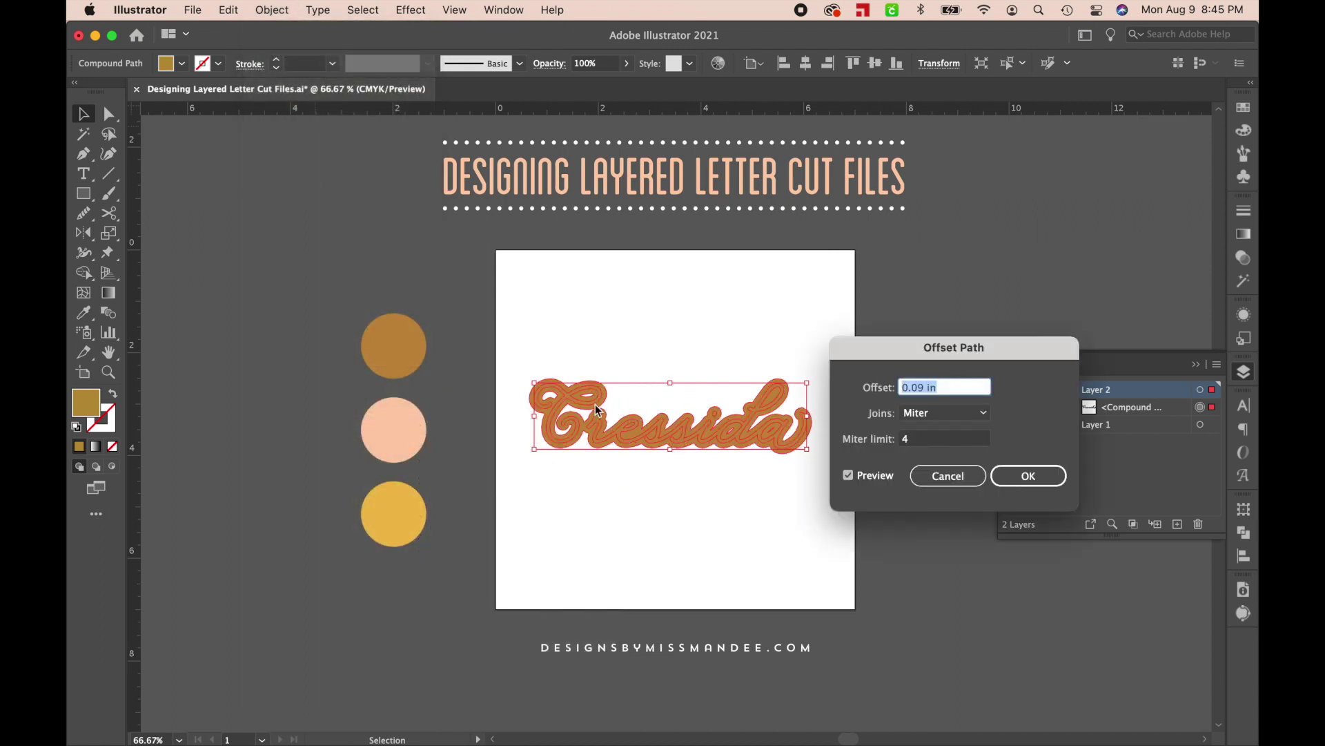
click(924, 389)
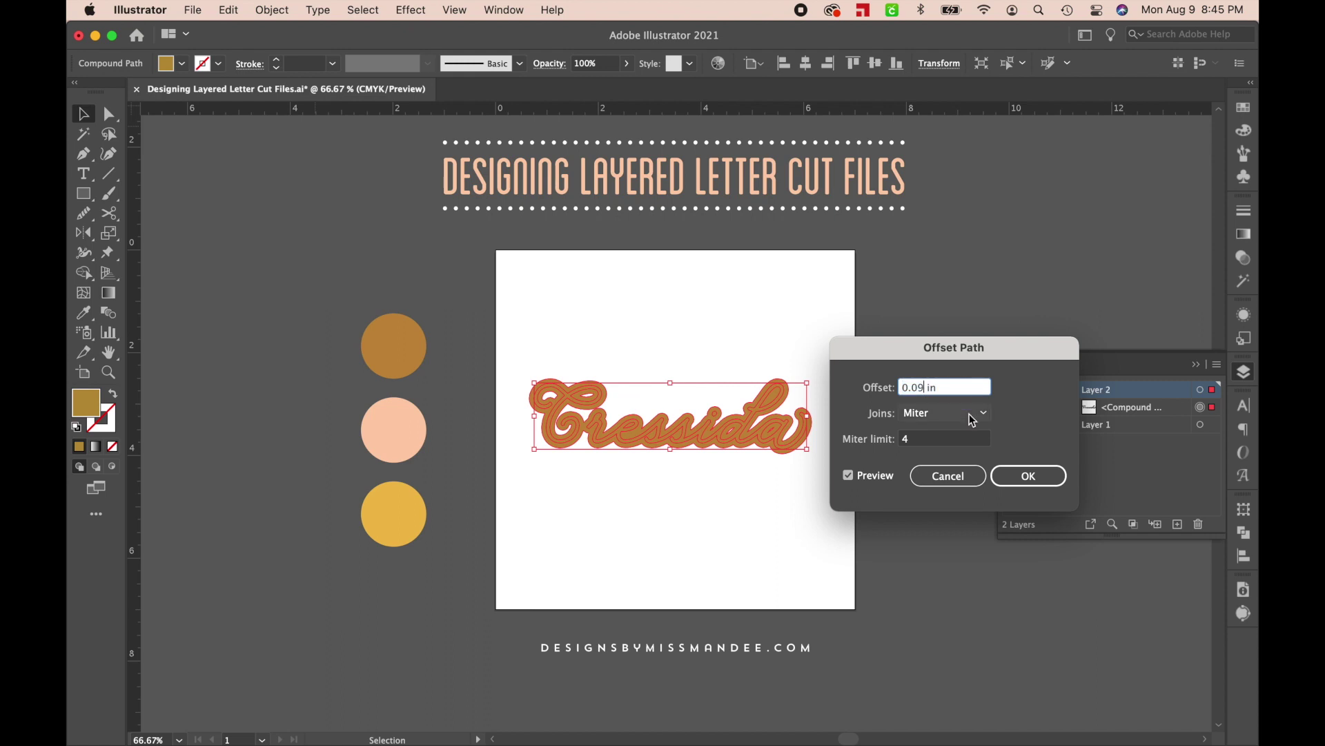
text(1)
click(948, 436)
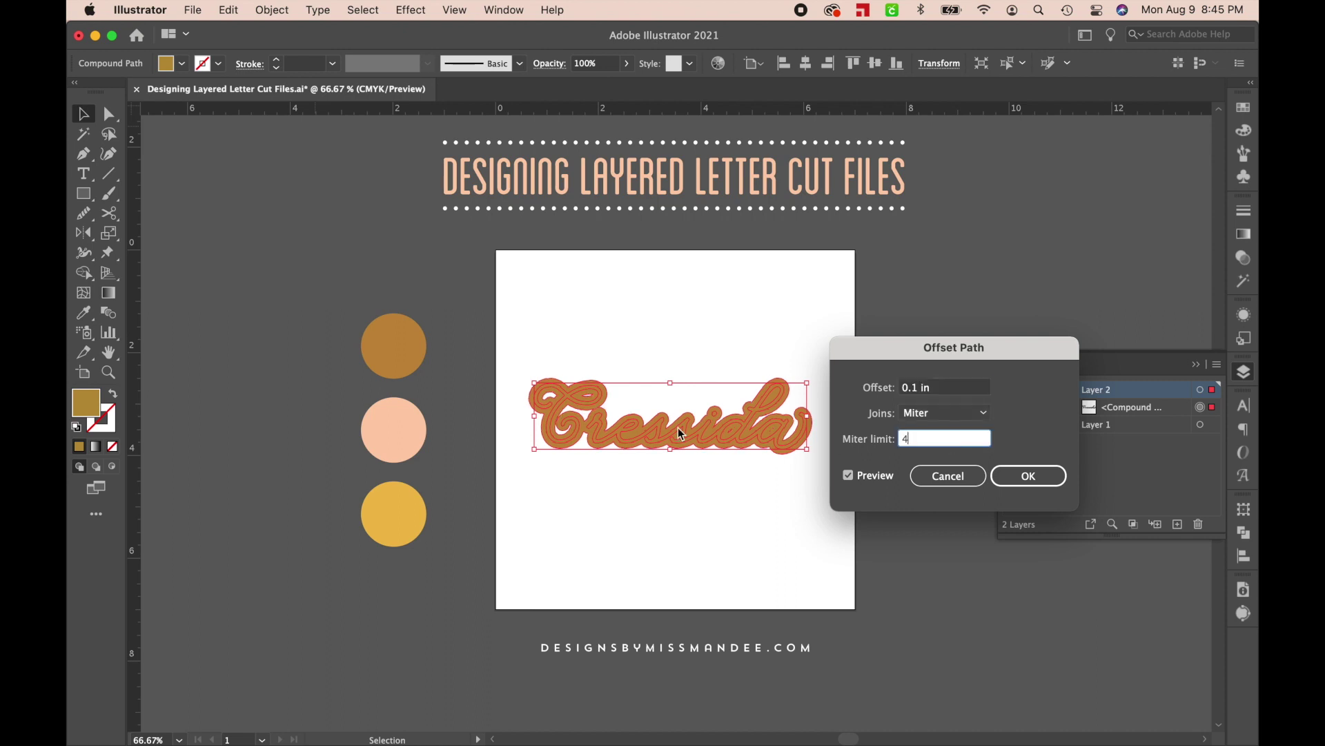
click(921, 389)
text(5)
click(930, 439)
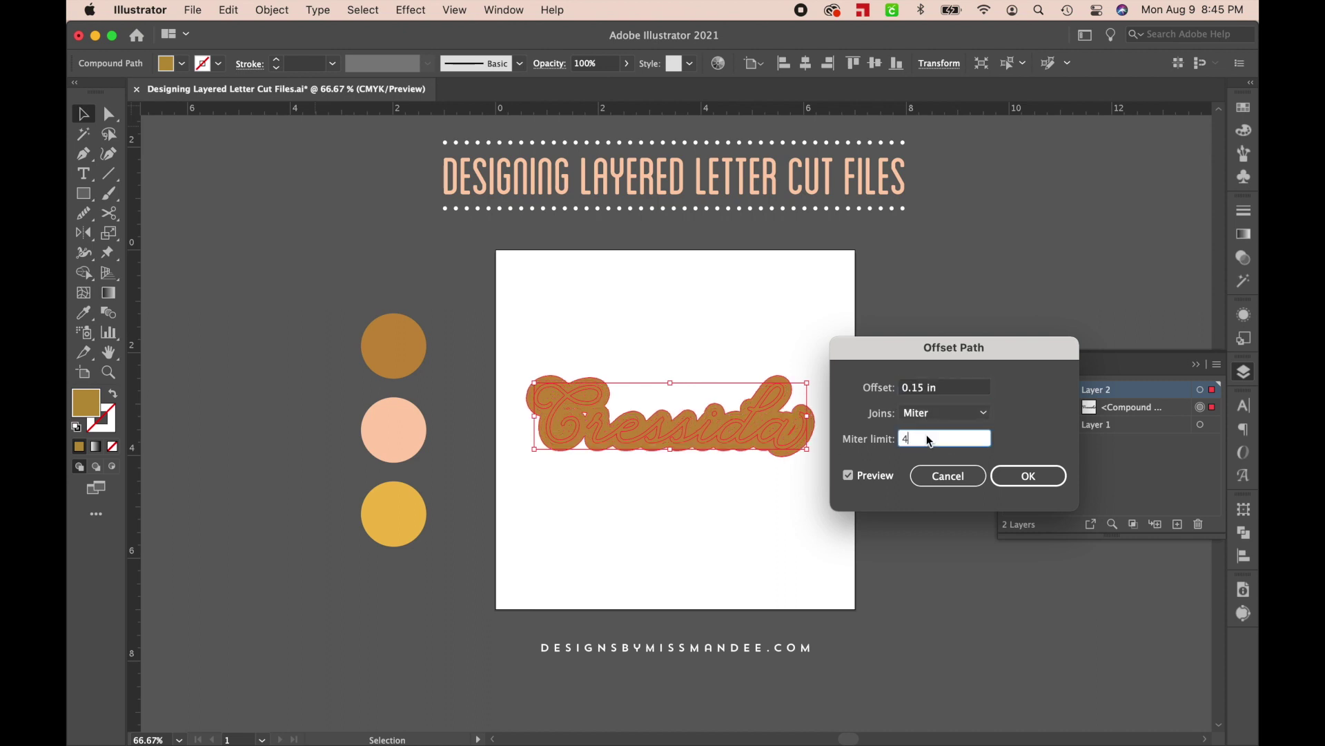
Settle on a 0.09 in offset and confirm the outline.
click(922, 386)
key(BackSpace)
key(BackSpace)
text(09)
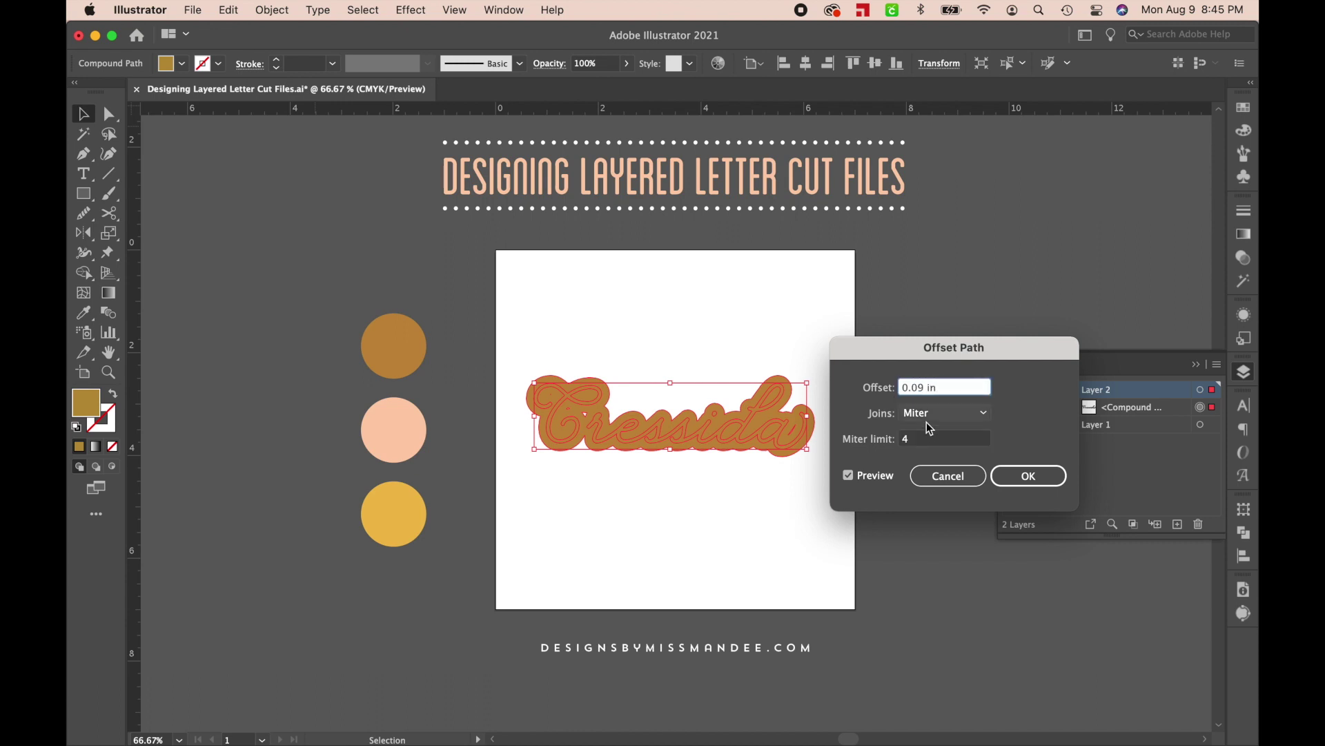
click(928, 439)
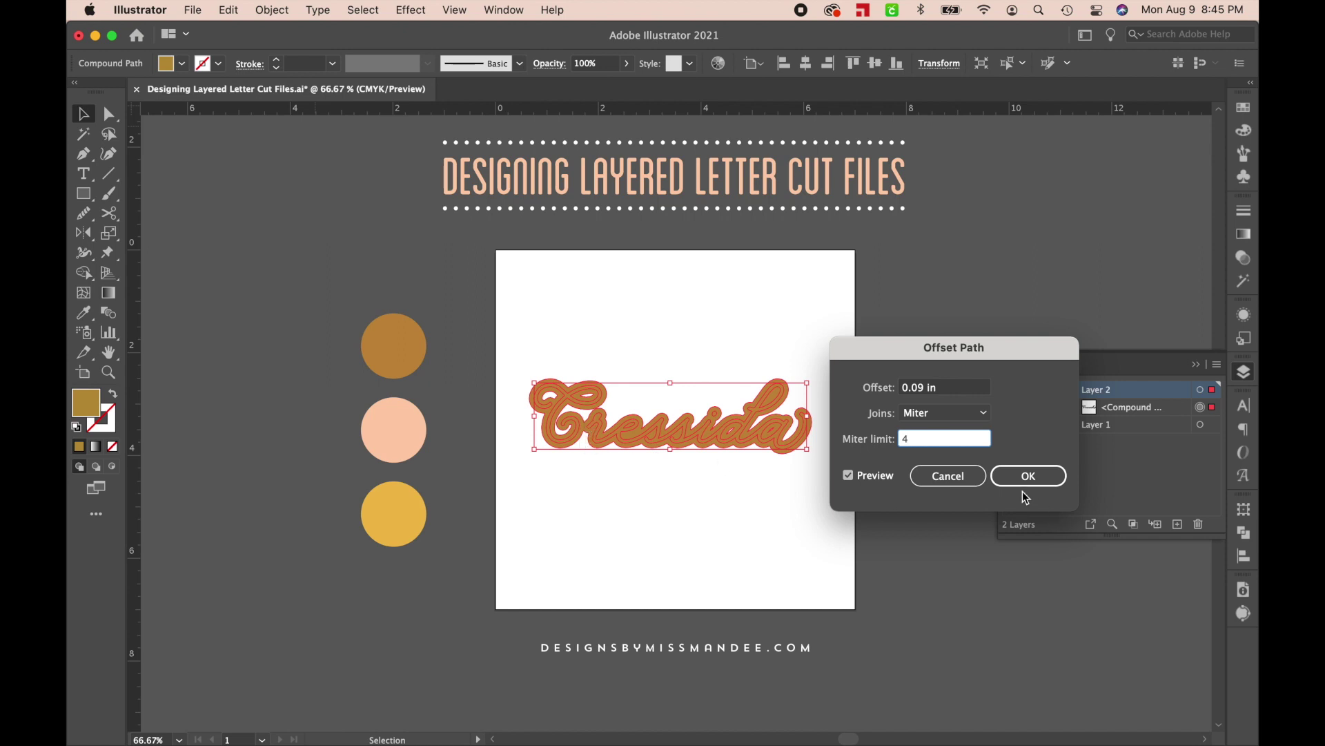
click(1034, 474)
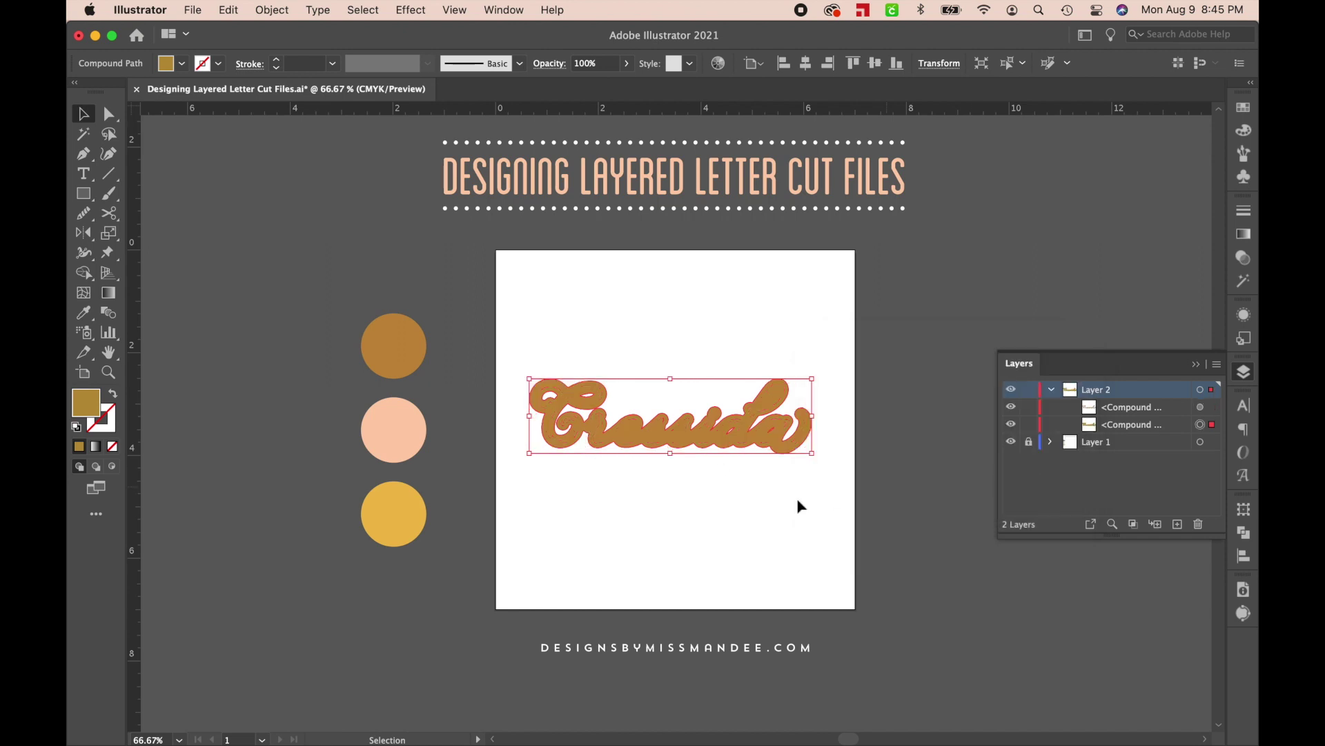
Fill the offset outline with the peach colour, hide the brown lettering, and zoom to 200%.
key(i)
key(super+equal)
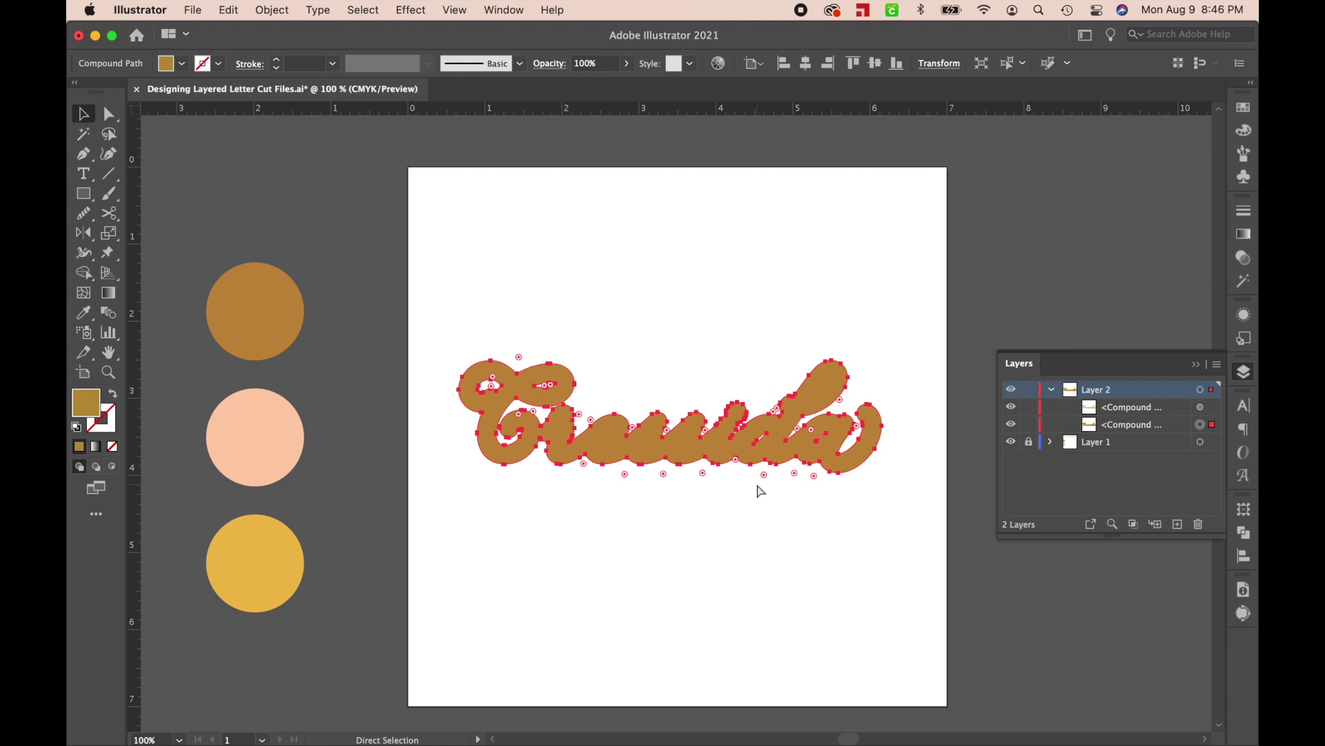
click(269, 421)
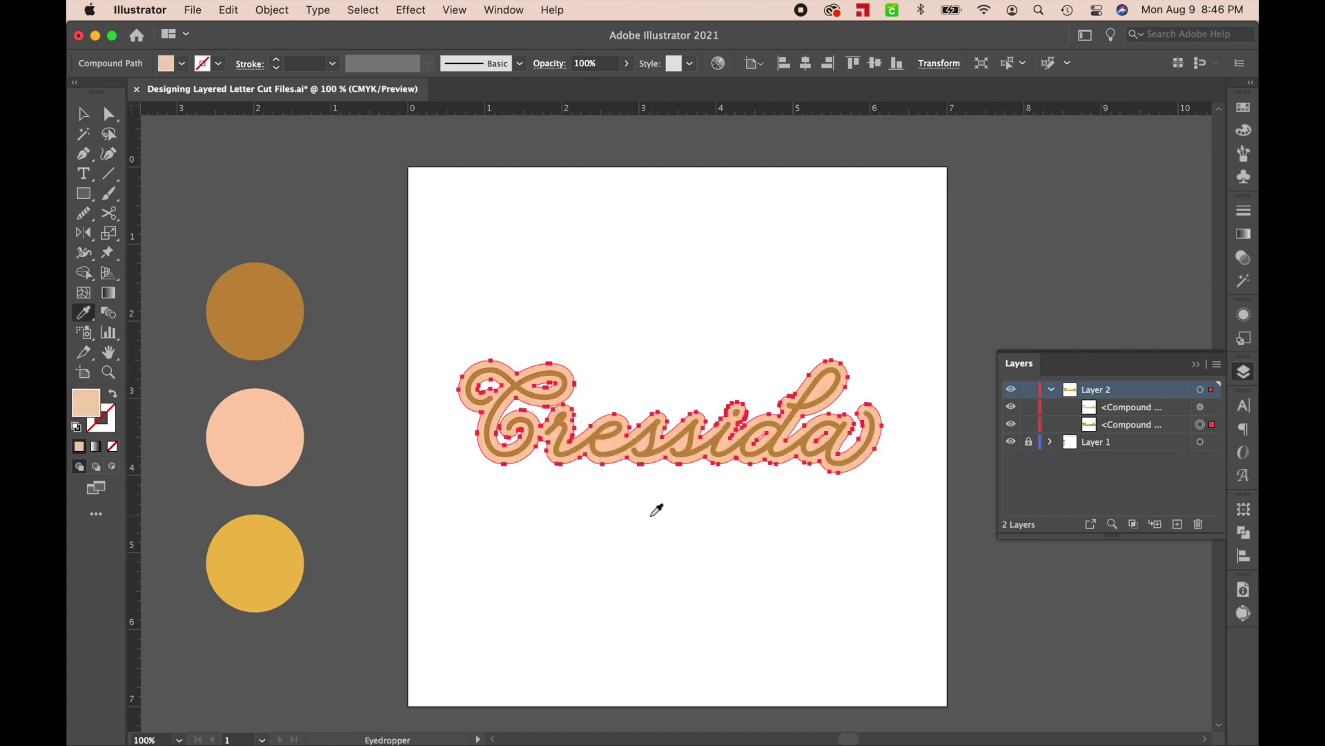
click(1011, 407)
key(super+equal)
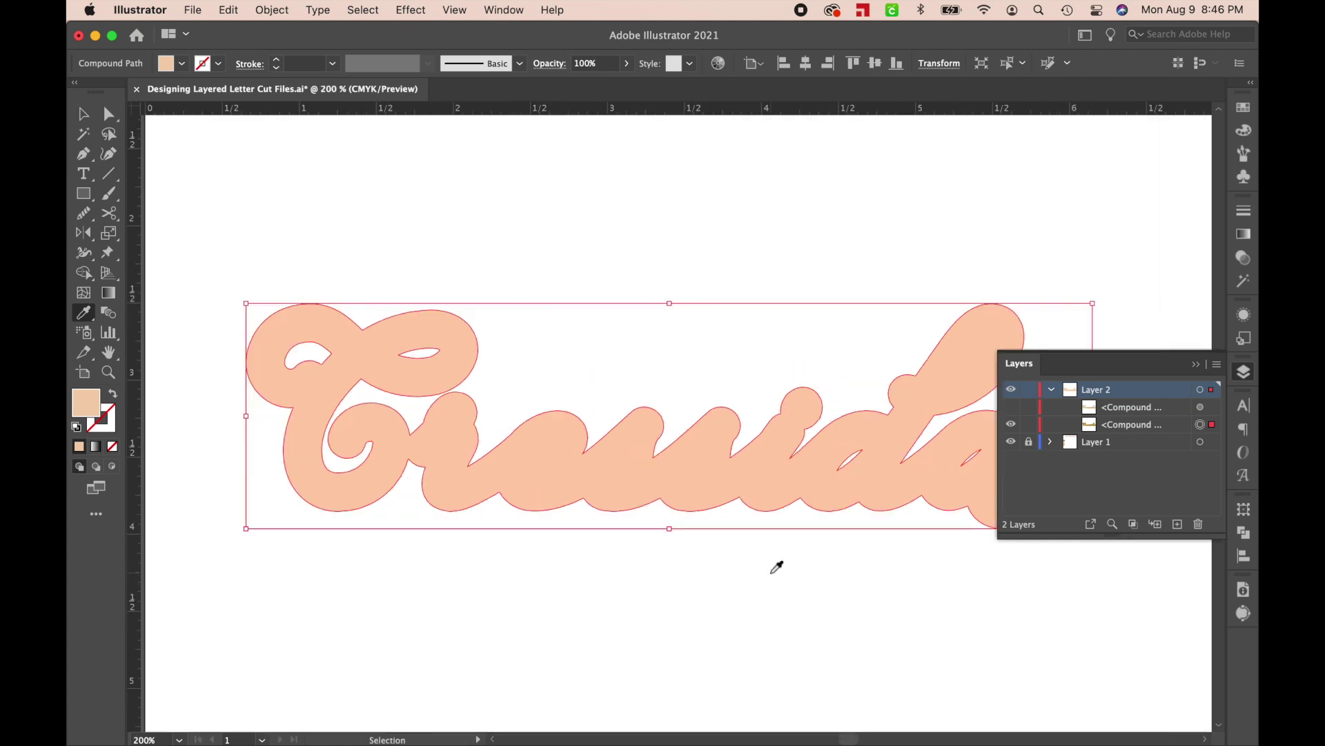
scroll(615, 535, right, 4)
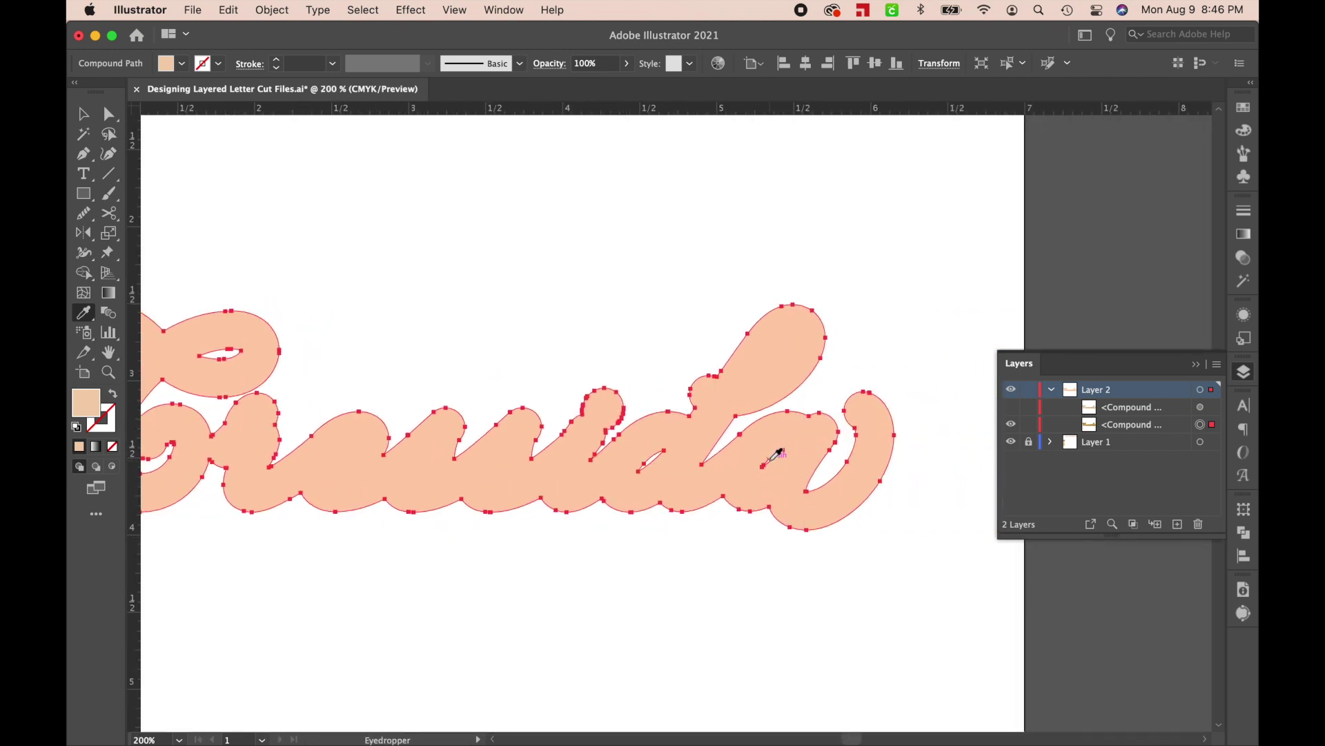
key(super+shift+a)
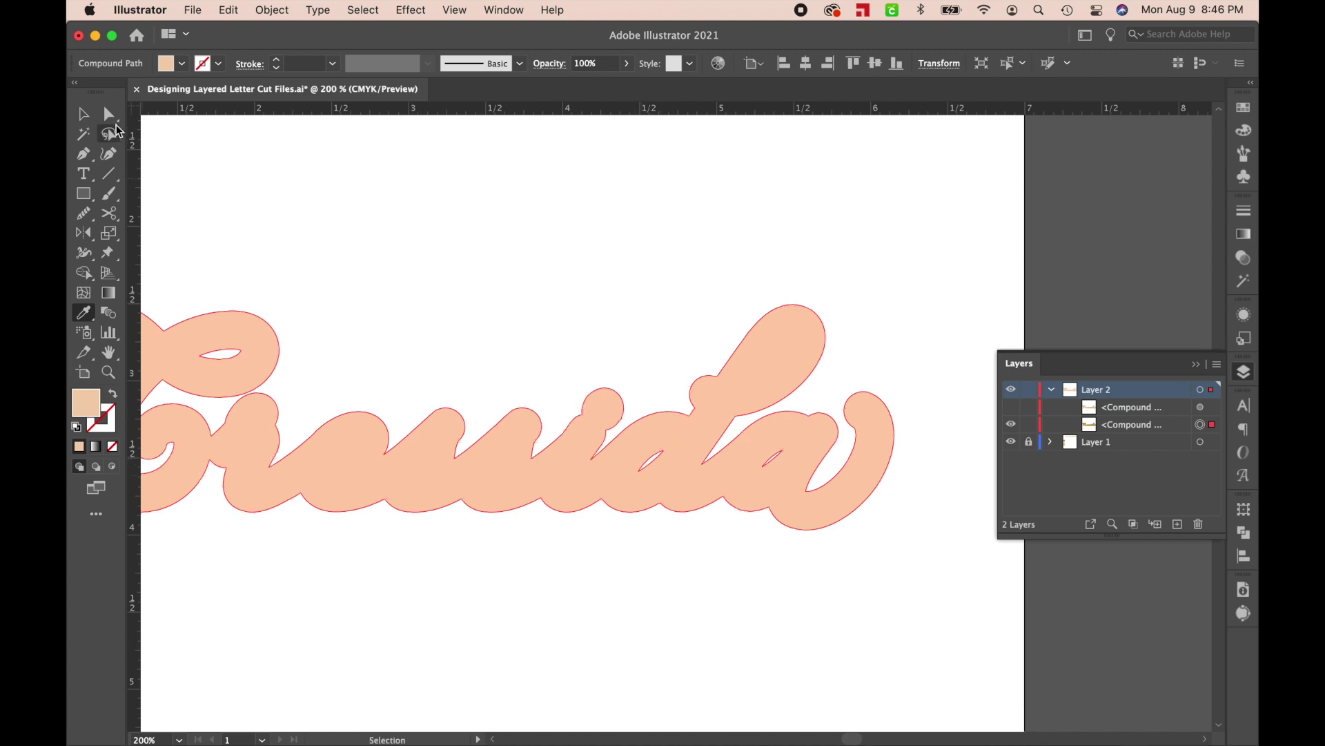
Delete the small stray interior holes from the peach outline and fit the artboard.
click(108, 113)
click(683, 595)
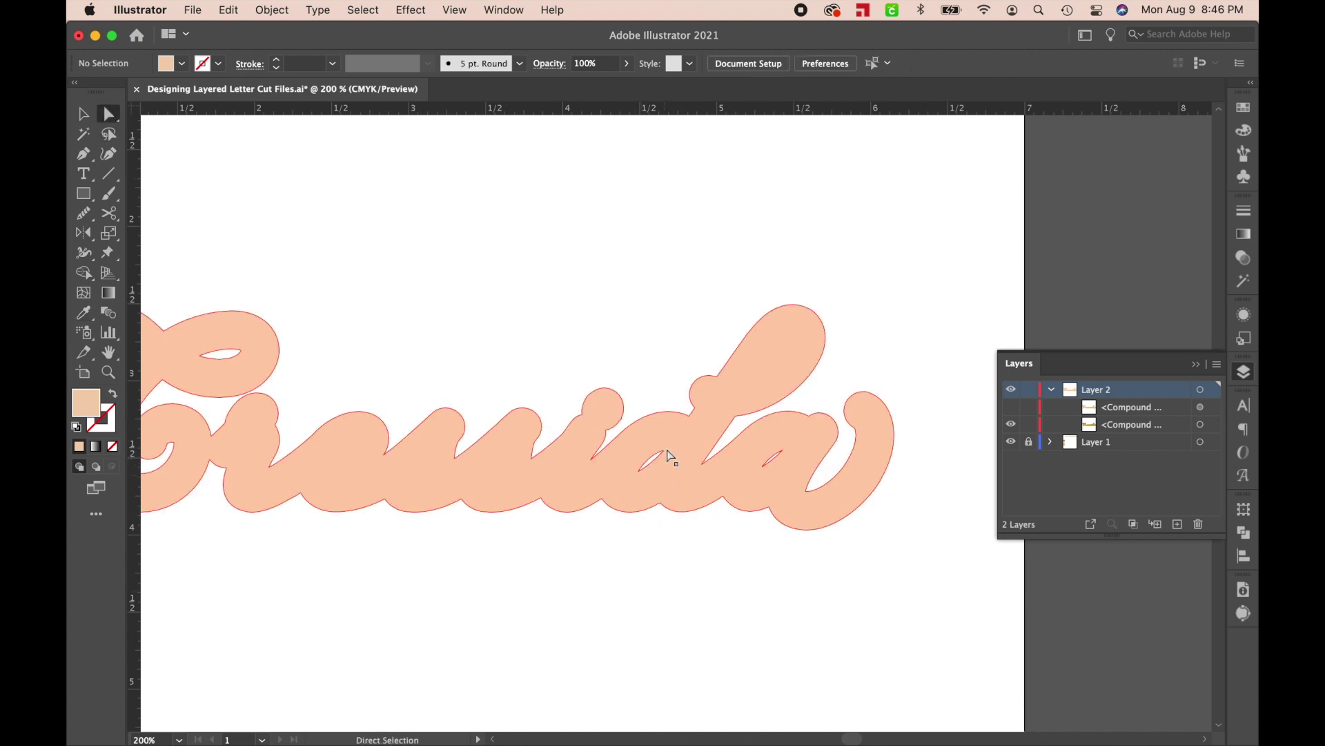
click(674, 453)
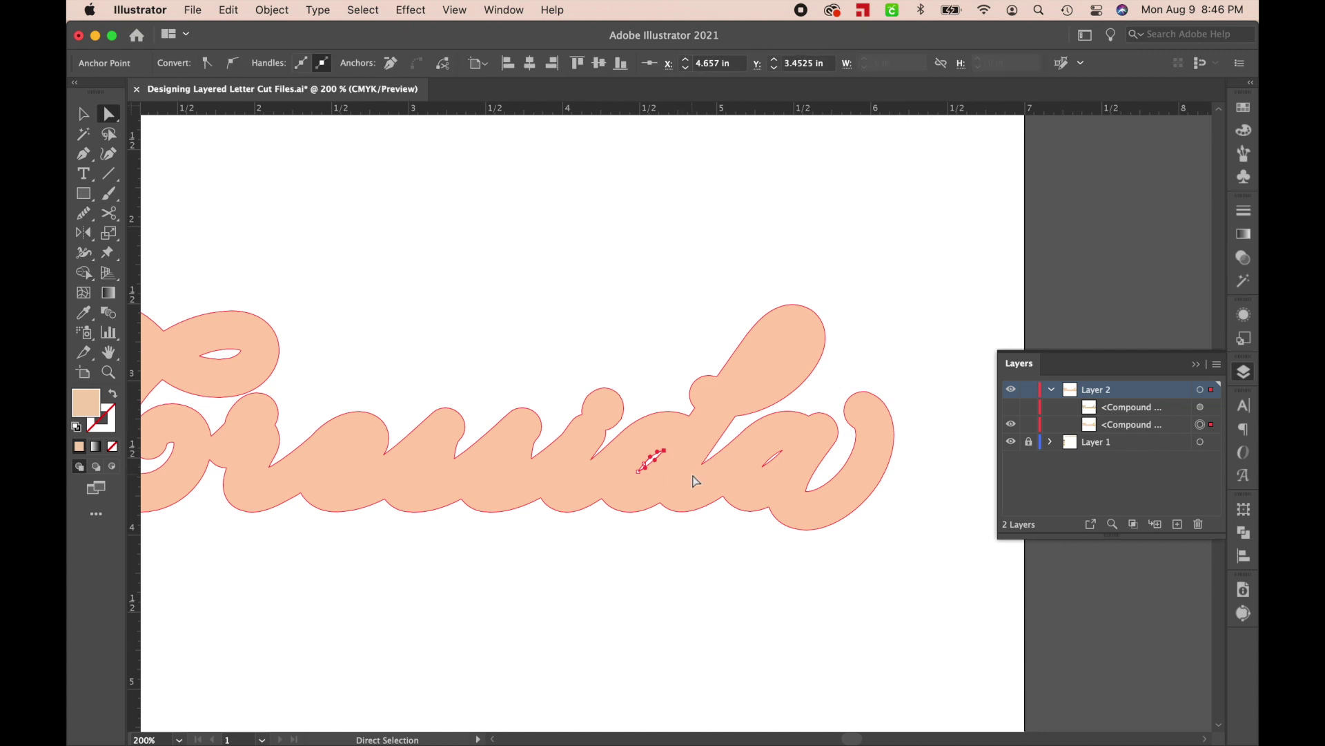
key(super+shift+a)
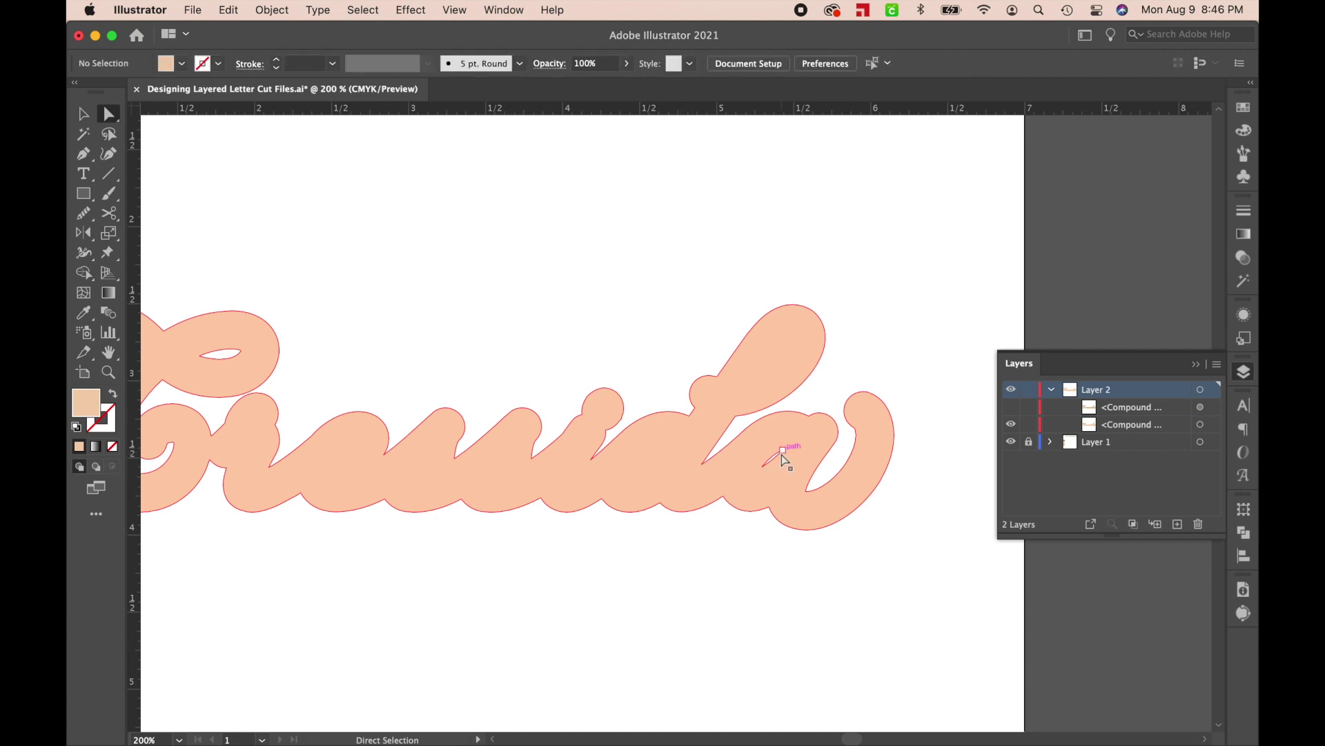
drag(793, 448, 748, 533)
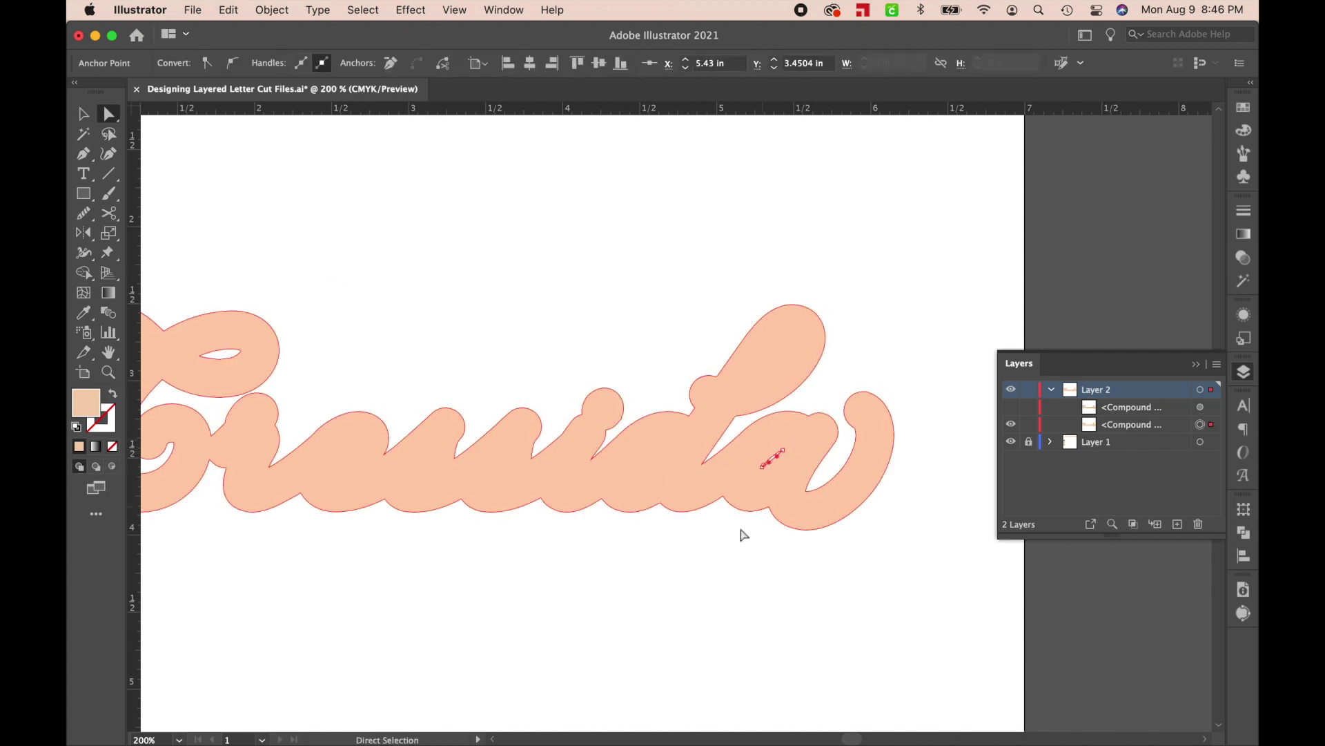
click(760, 593)
key(super+0)
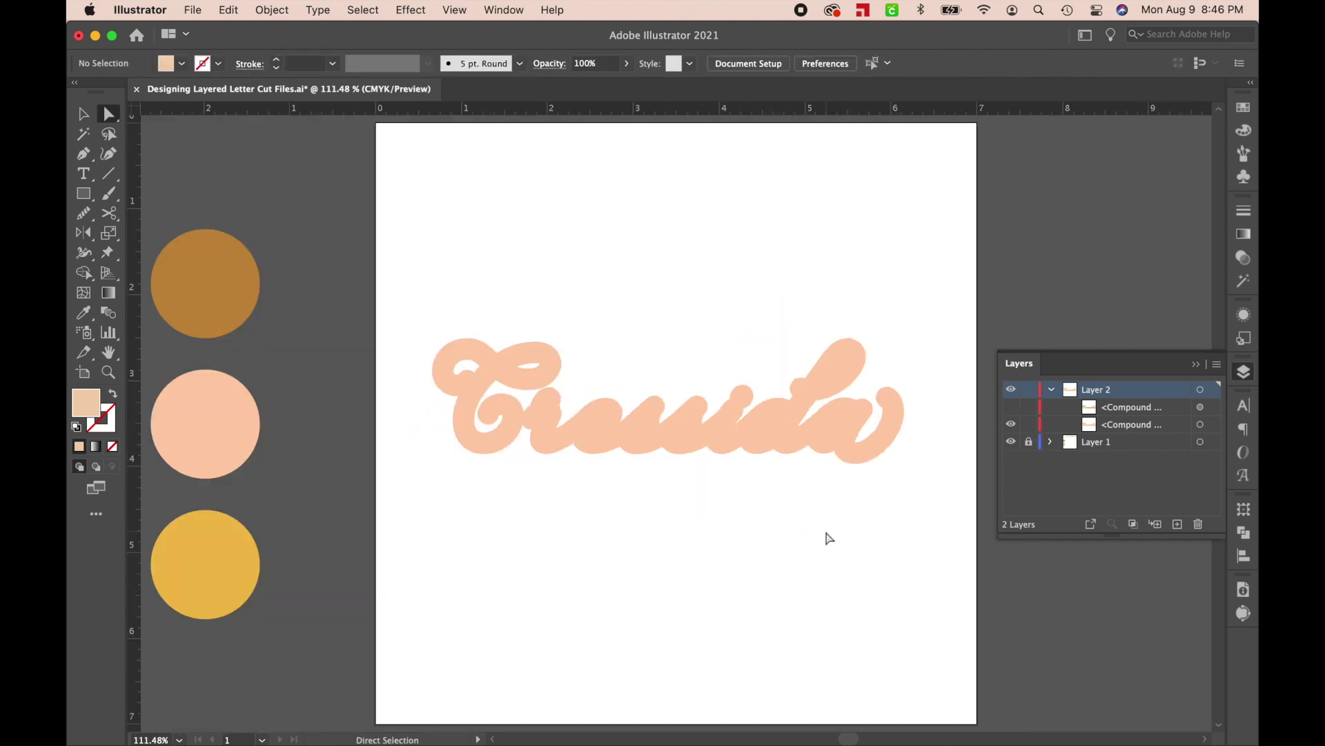
Make the brown Cressida lettering visible again over the outline and select it.
key(v)
drag(779, 441, 784, 334)
key(super+z)
click(793, 535)
click(1012, 406)
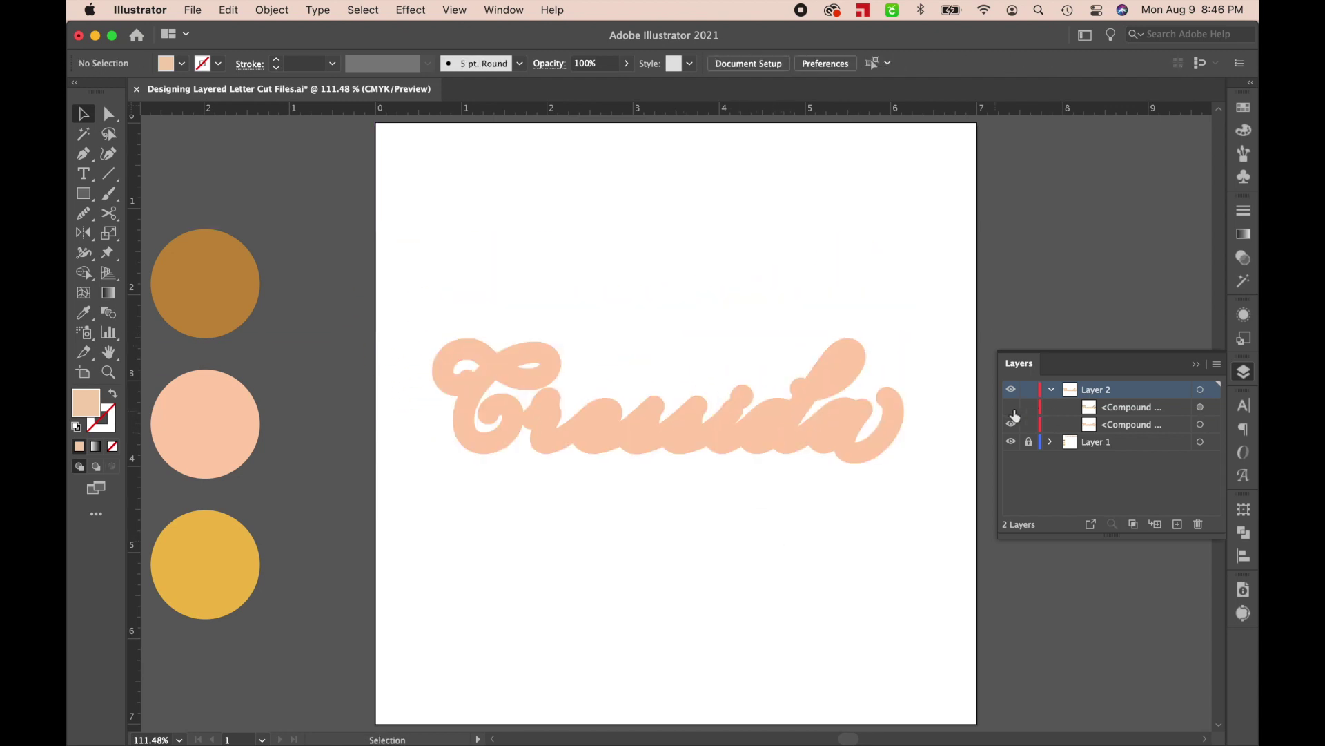
click(863, 373)
key(super+shift+b)
key(super+1)
key(super+shift+b)
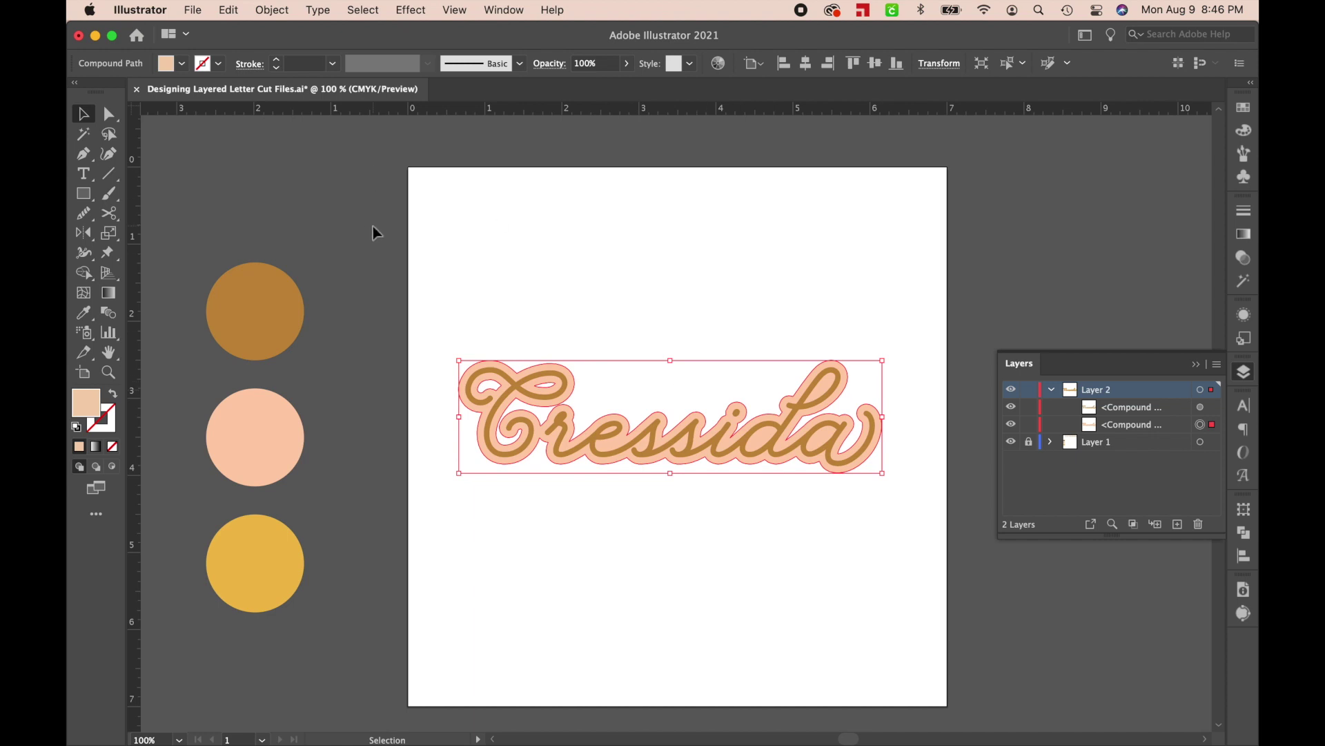
Offset the peach-and-brown Cressida lettering again by 0.09 in to add an enclosing shape.
click(273, 10)
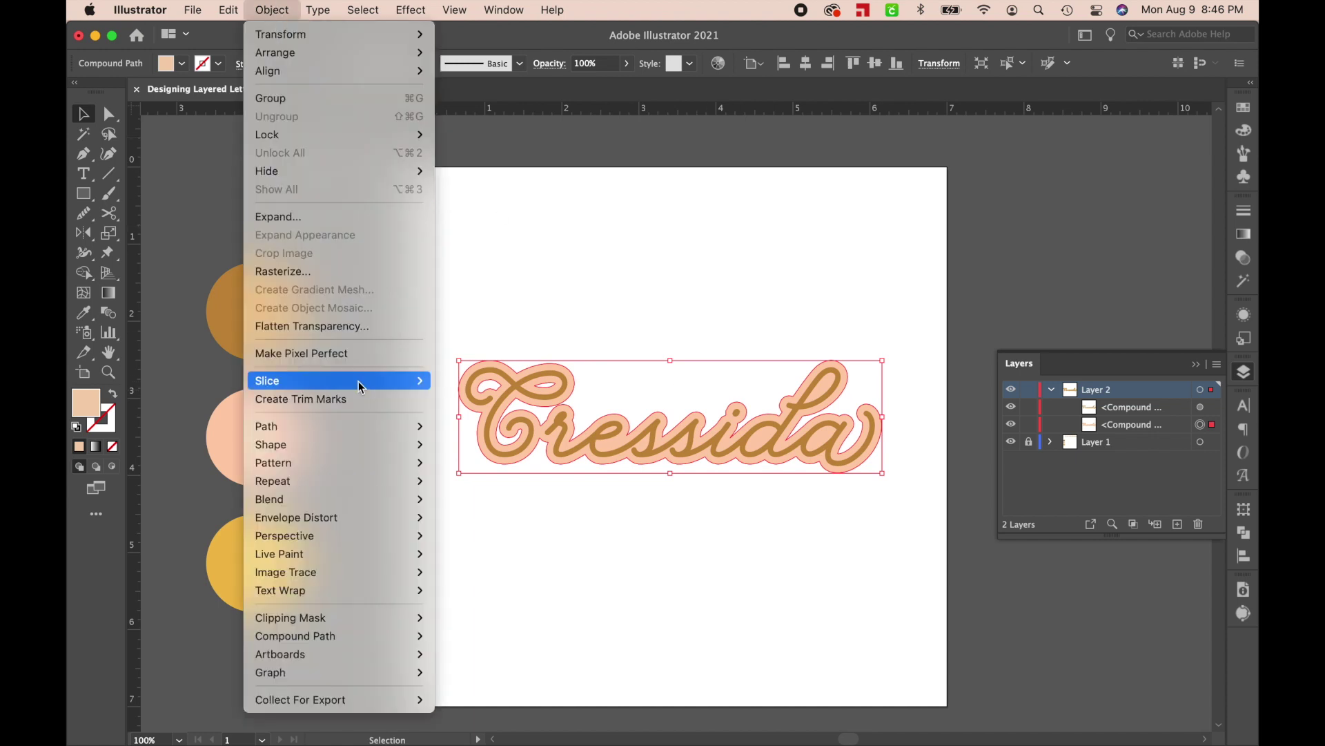
mouse_move(342, 425)
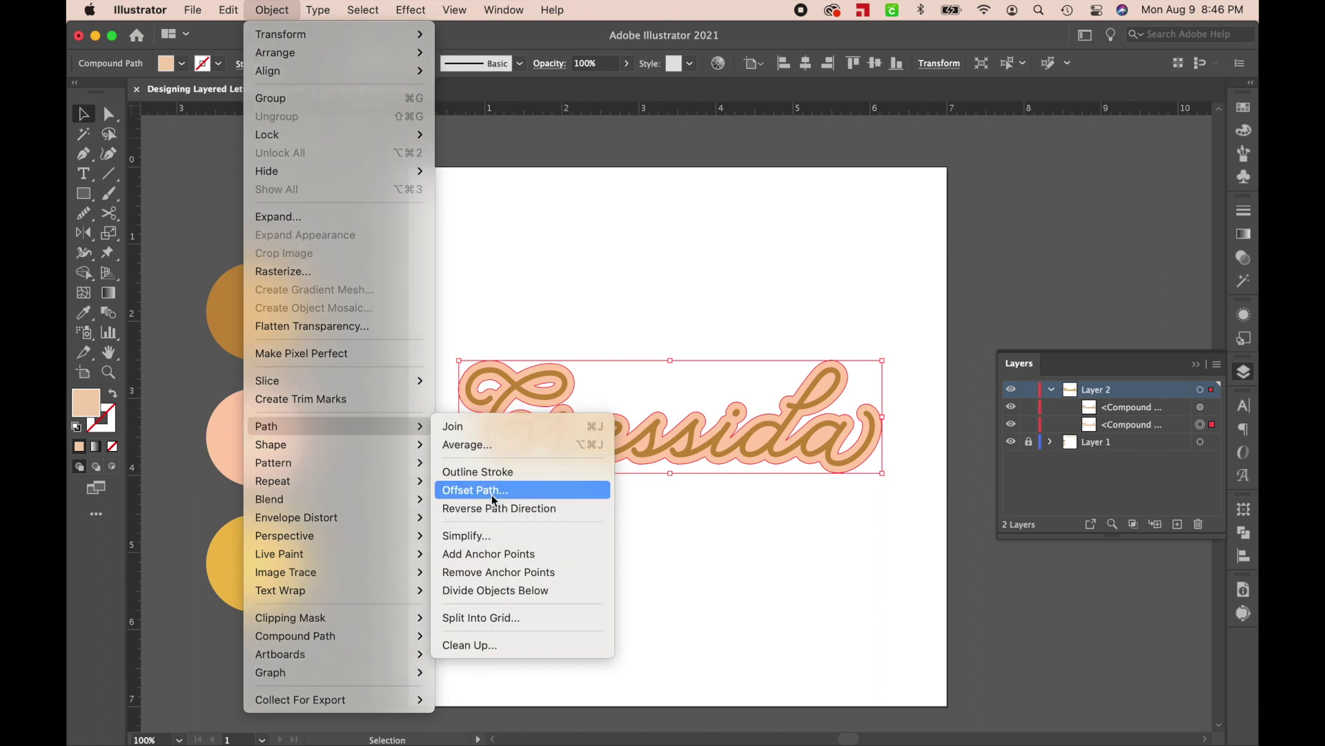
click(495, 491)
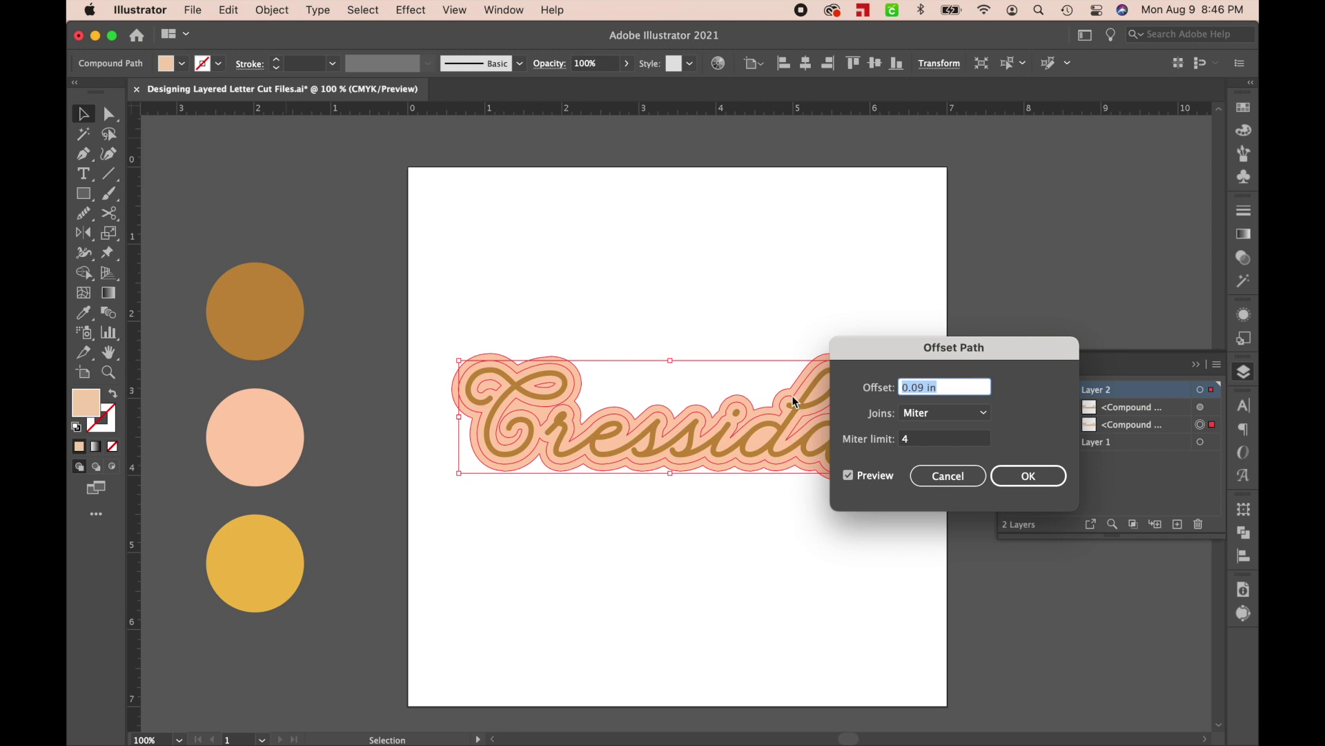
click(1032, 478)
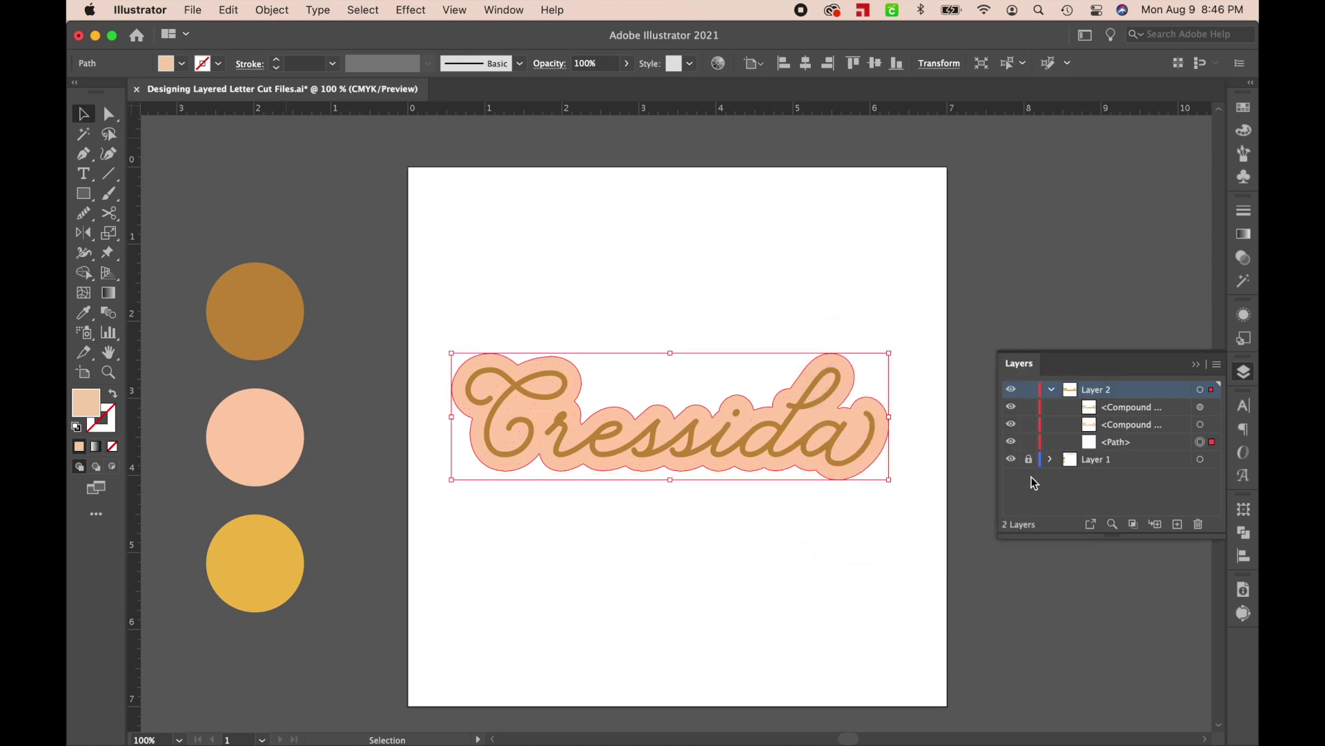
key(i)
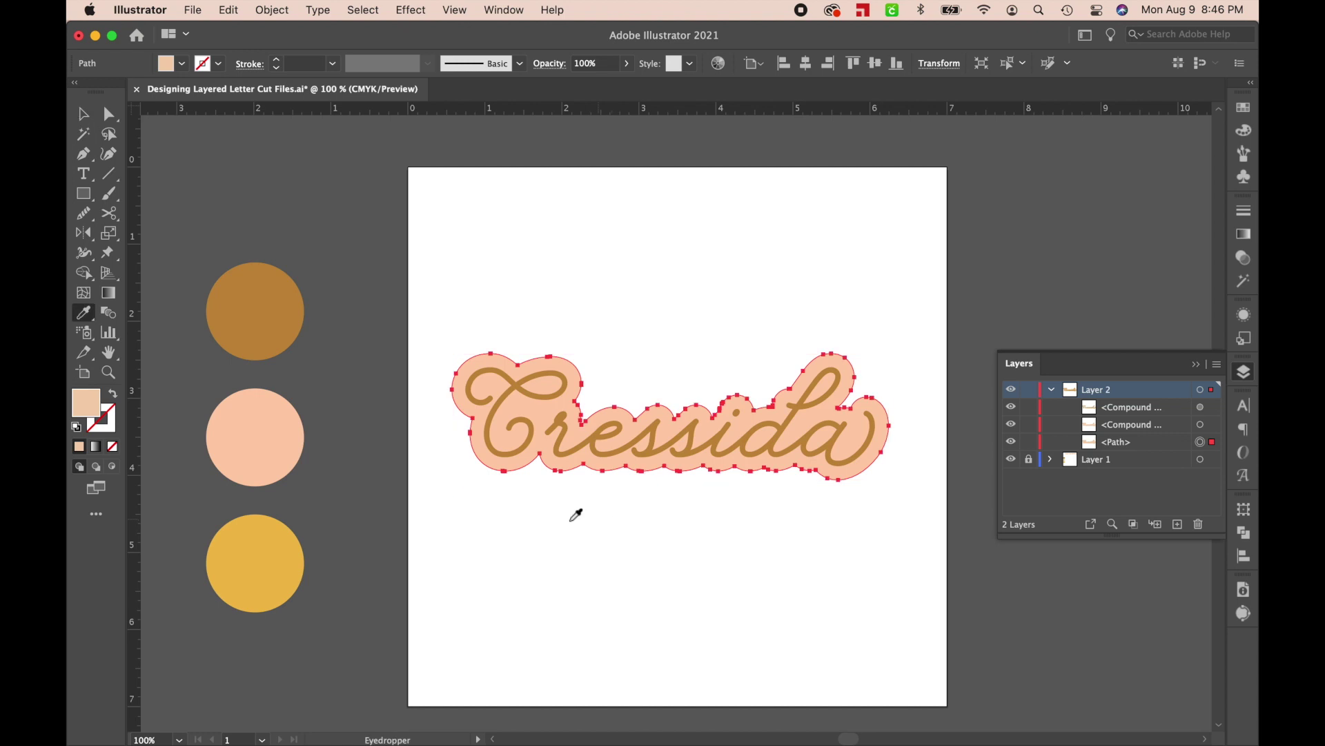
Fill the new offset shape with yellow and hide the brown and peach lettering layers.
click(282, 556)
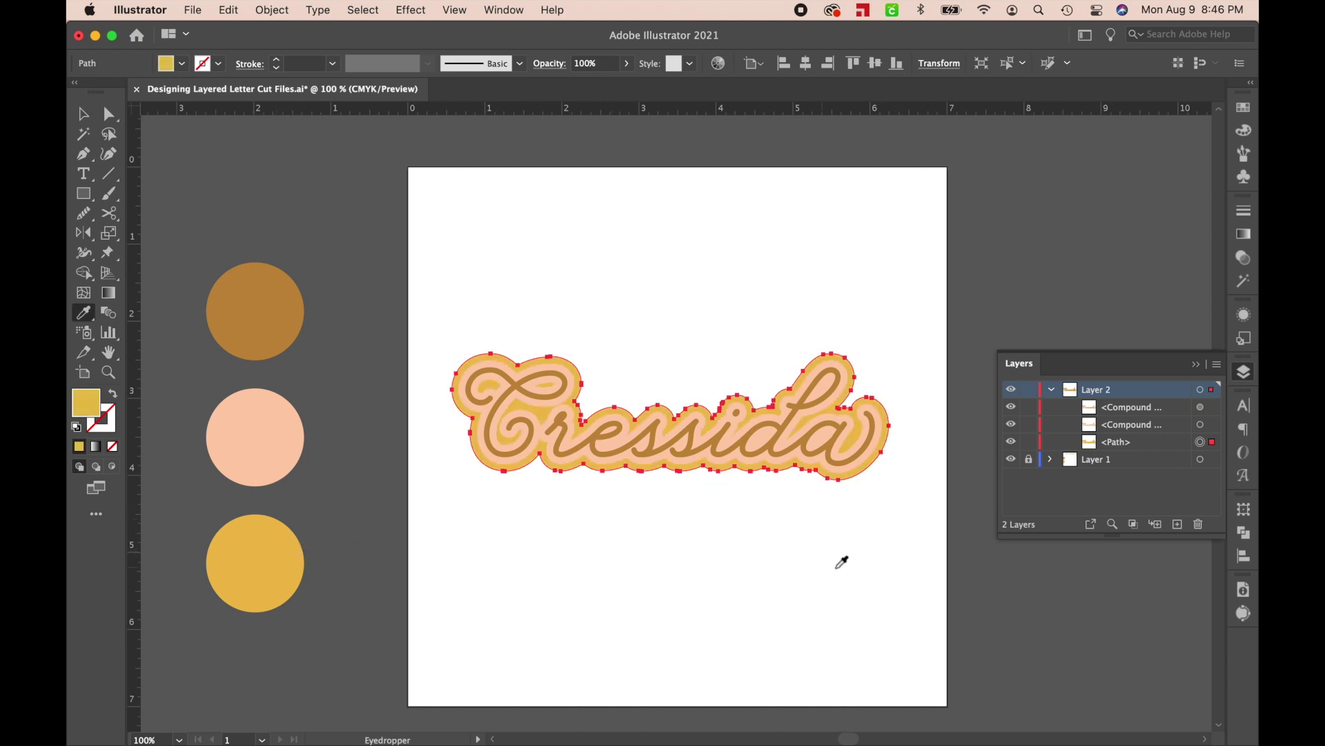
key(v)
click(1011, 406)
click(1011, 424)
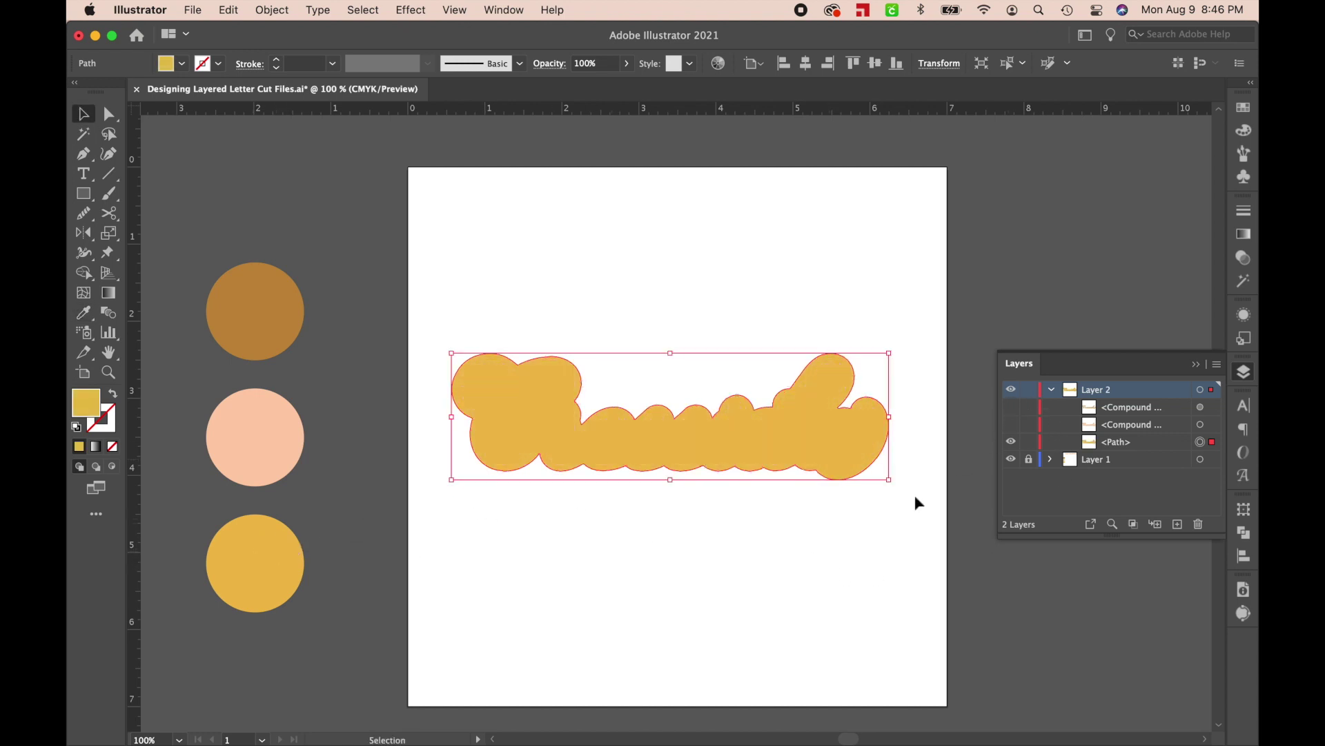
click(851, 556)
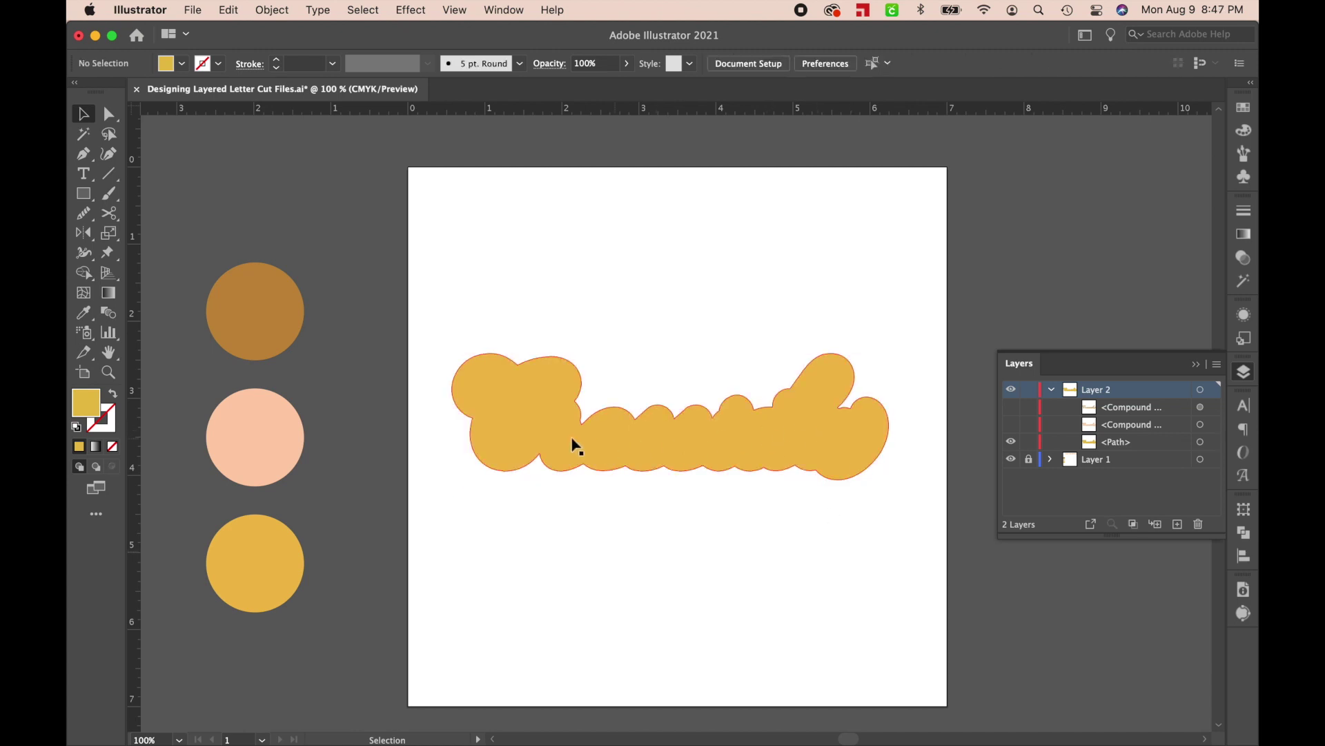
Check the yellow offset outline path, then show the brown script and pink layer again.
key(a)
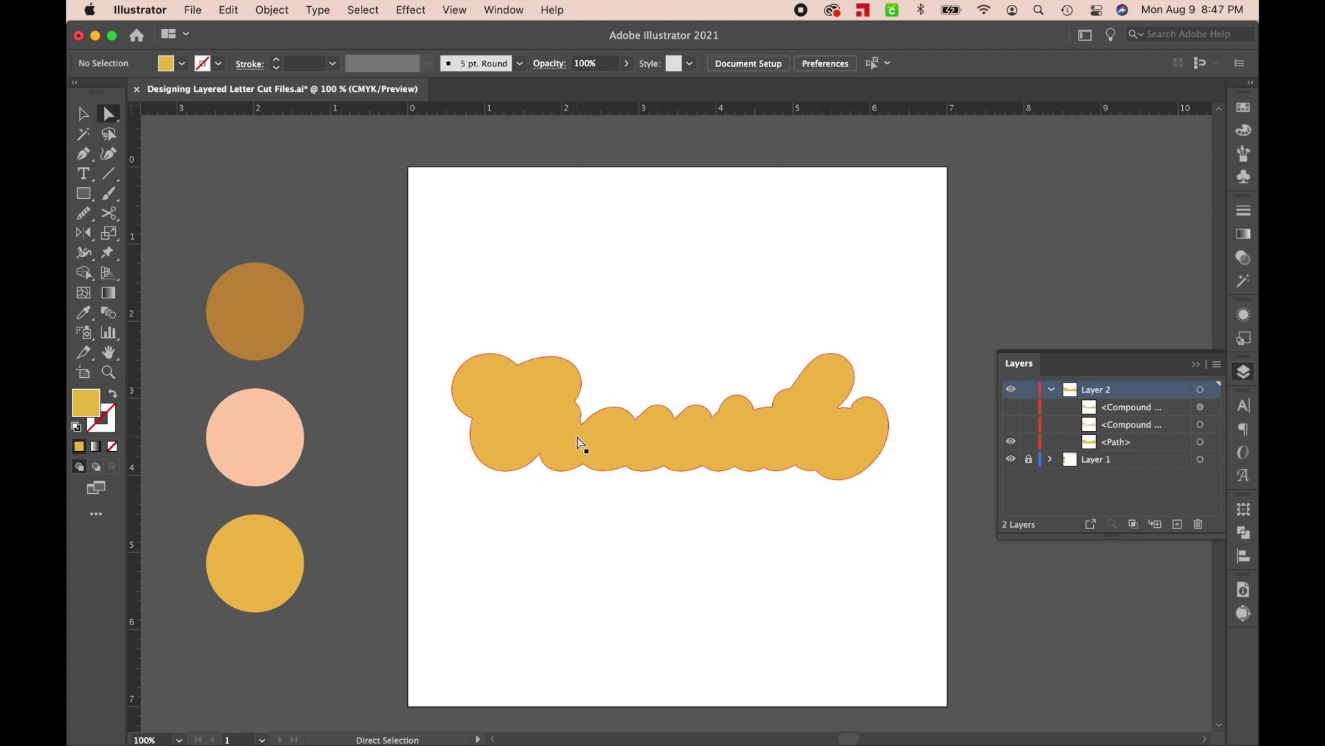
click(577, 436)
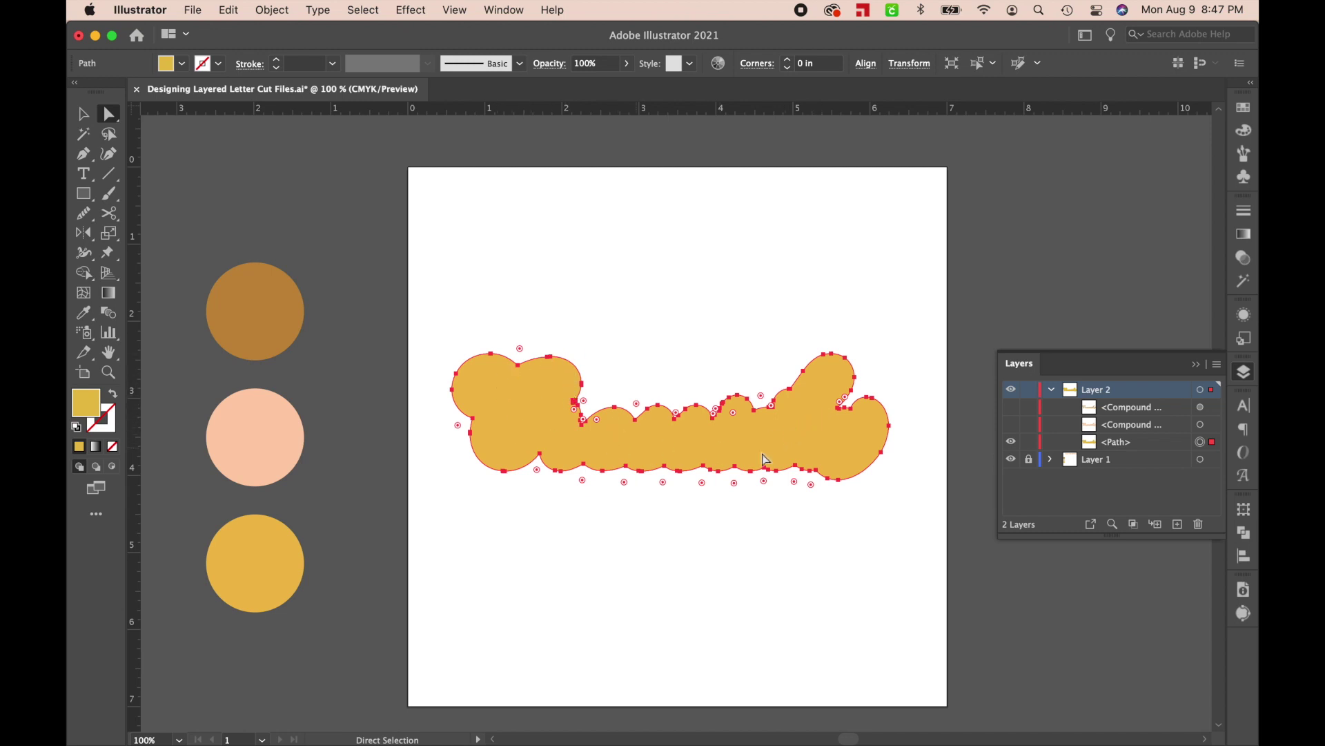
click(1011, 406)
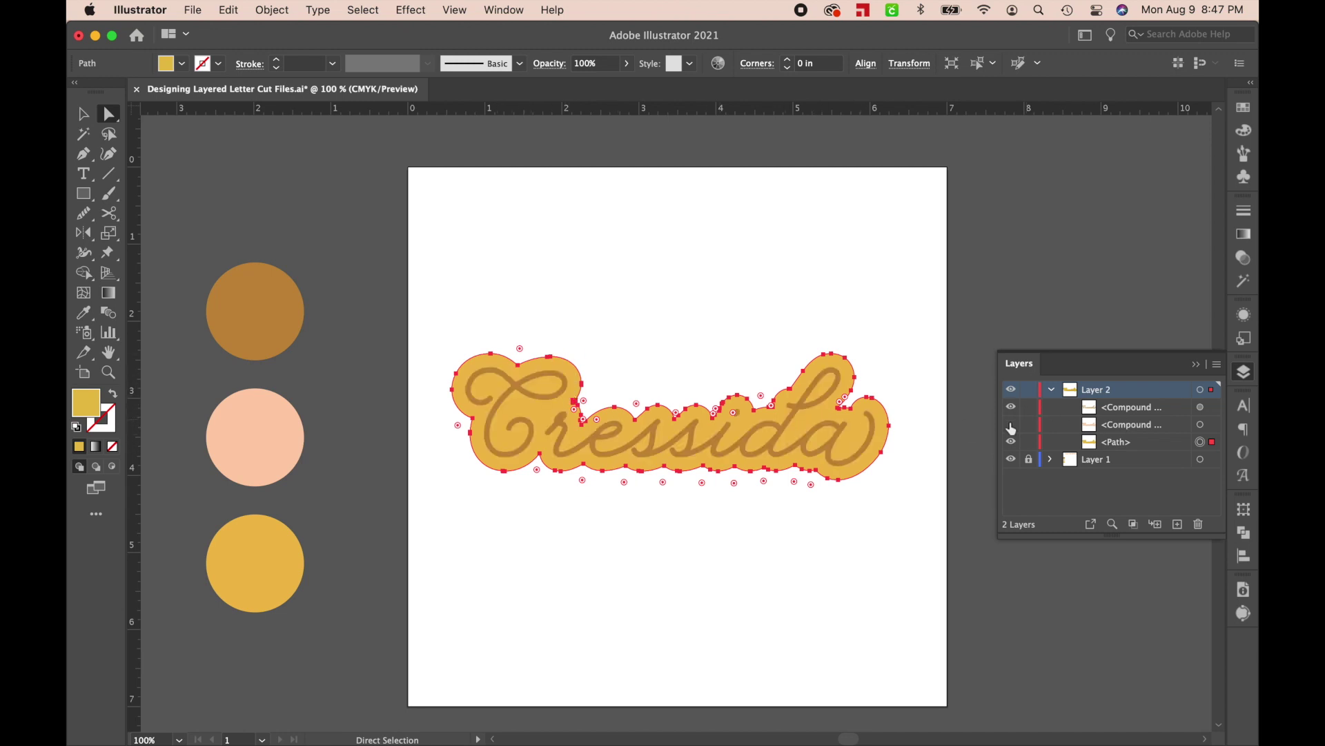
click(1010, 424)
key(v)
click(811, 541)
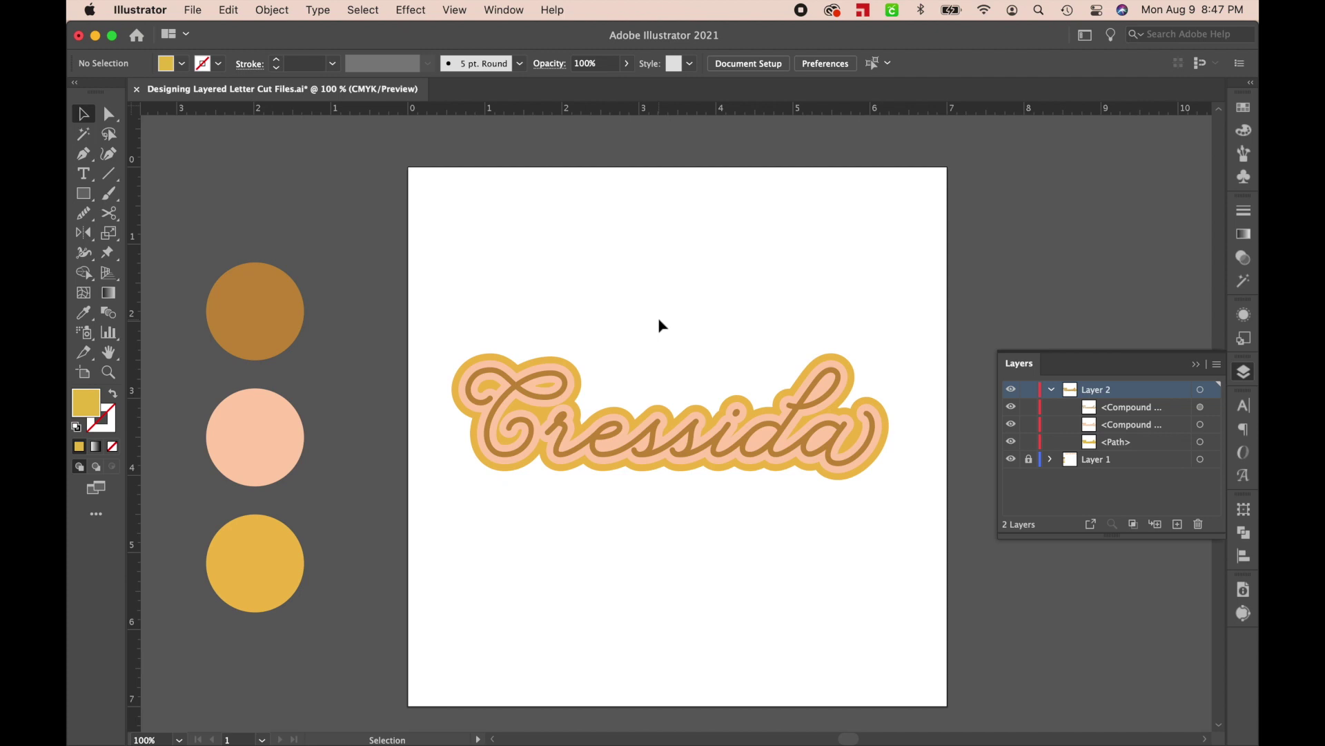
Type 'Happy Birthday' above Cressida and enlarge it to about 31 pt.
key(t)
click(625, 297)
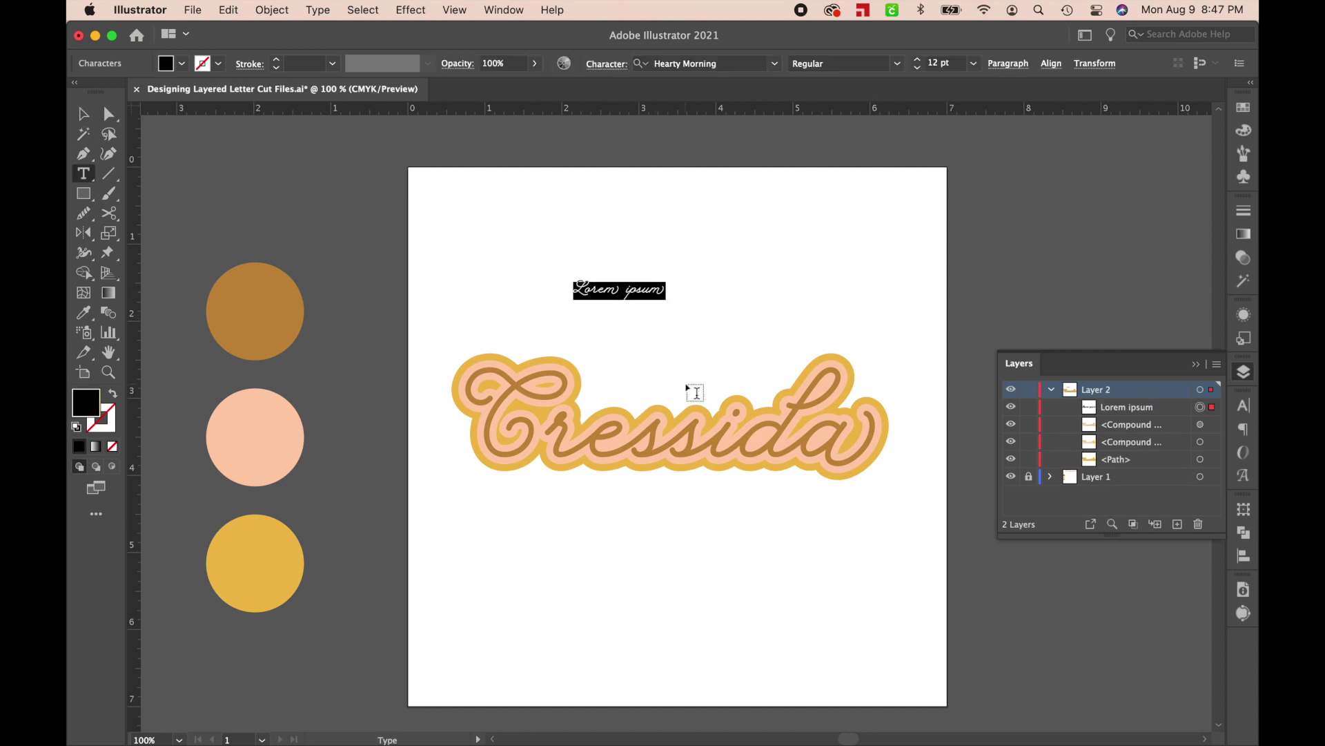
text(Happ)
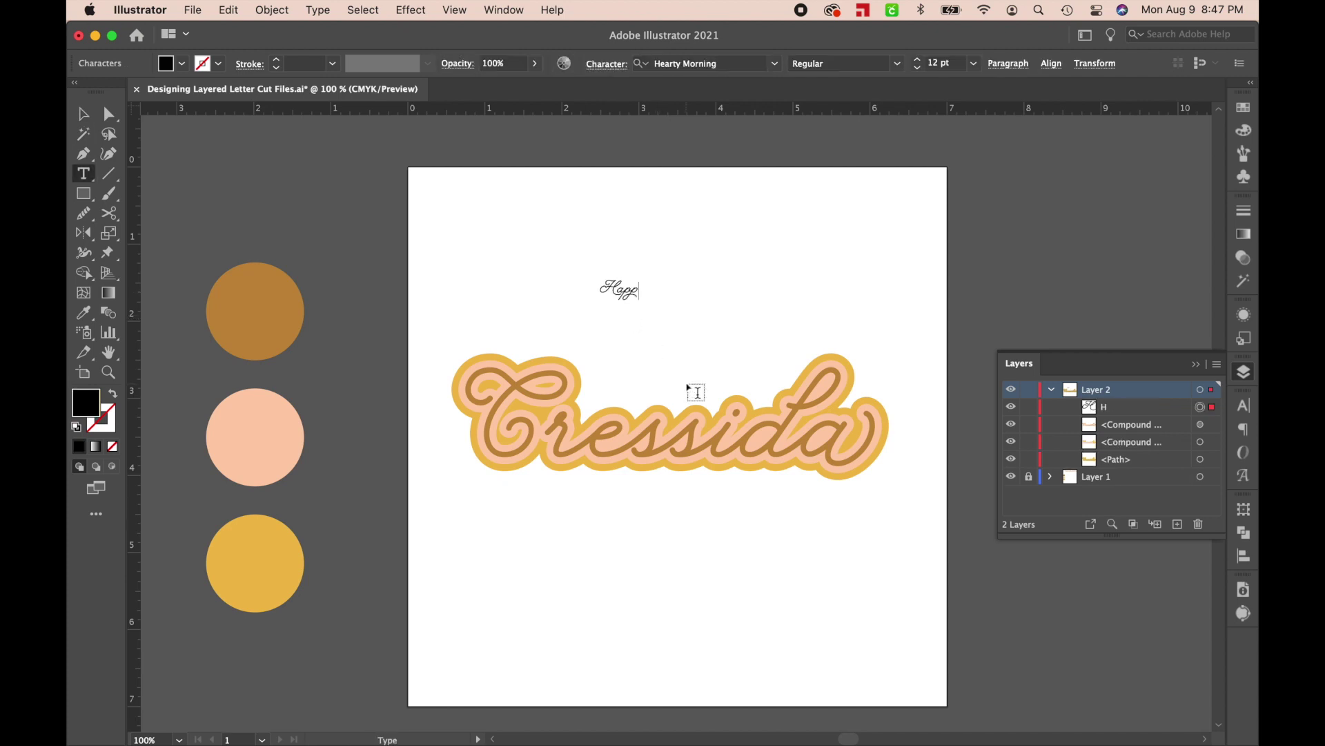
text(y Birthday)
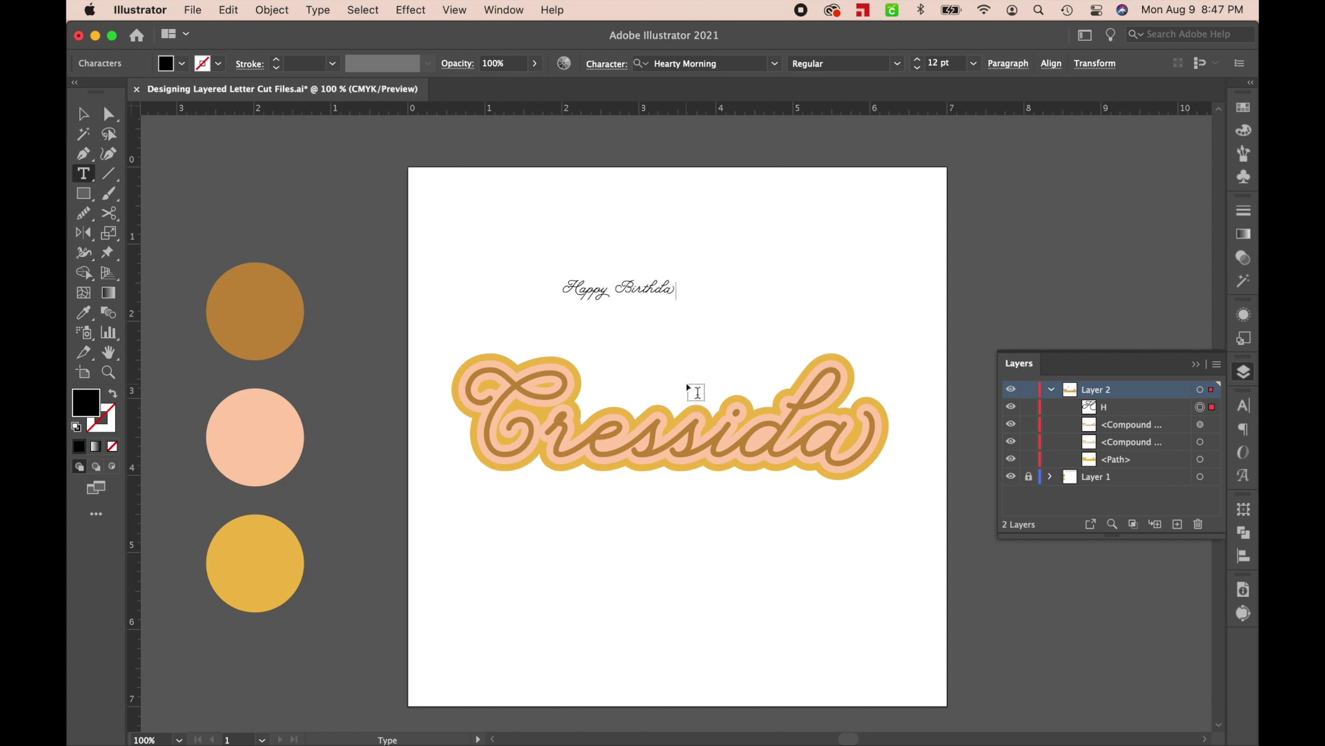
click(84, 114)
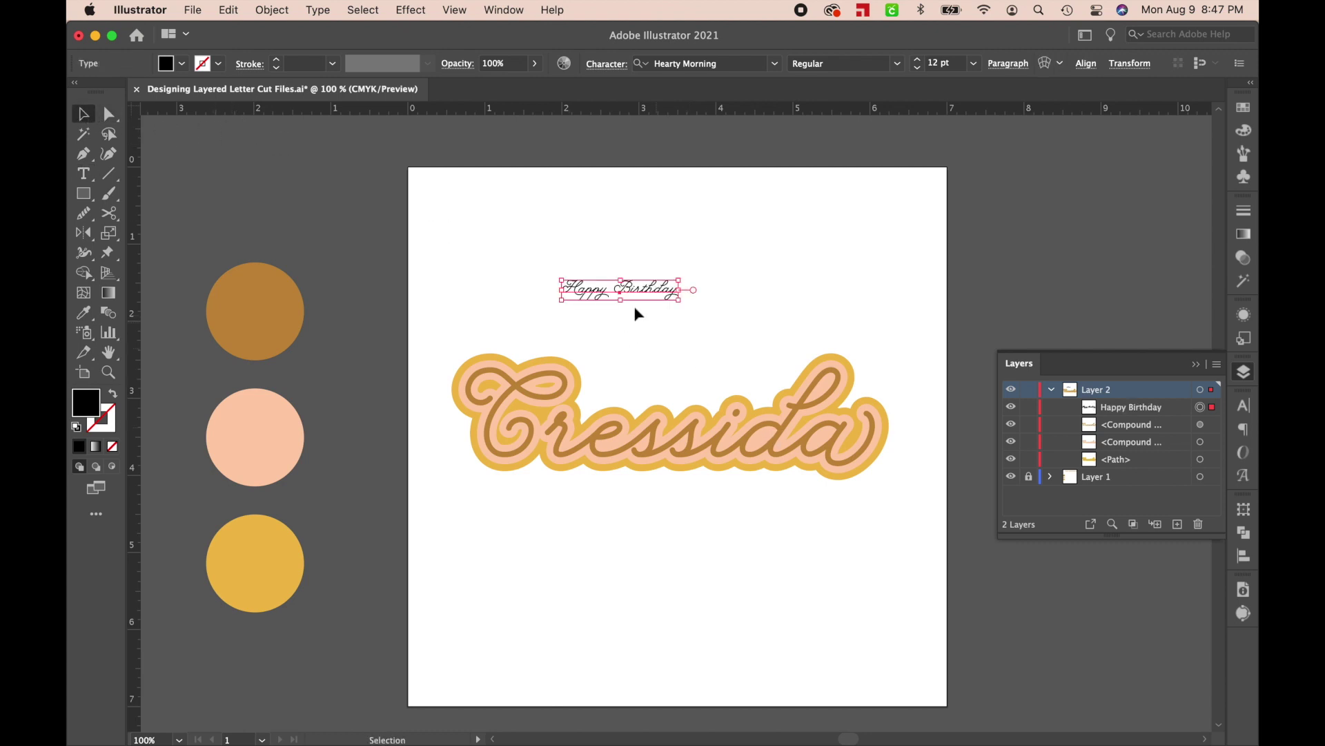
drag(619, 303, 622, 334)
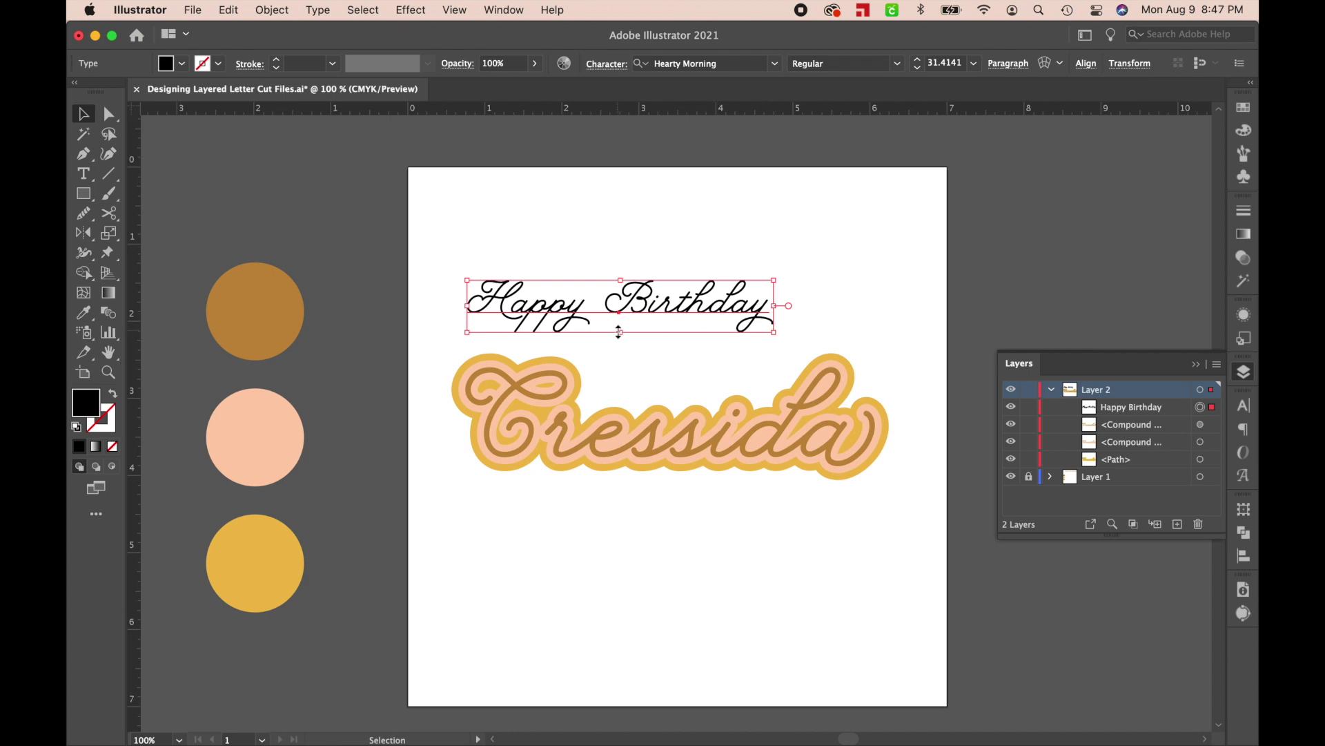
Change the Happy Birthday text to UPPERCASE.
click(318, 10)
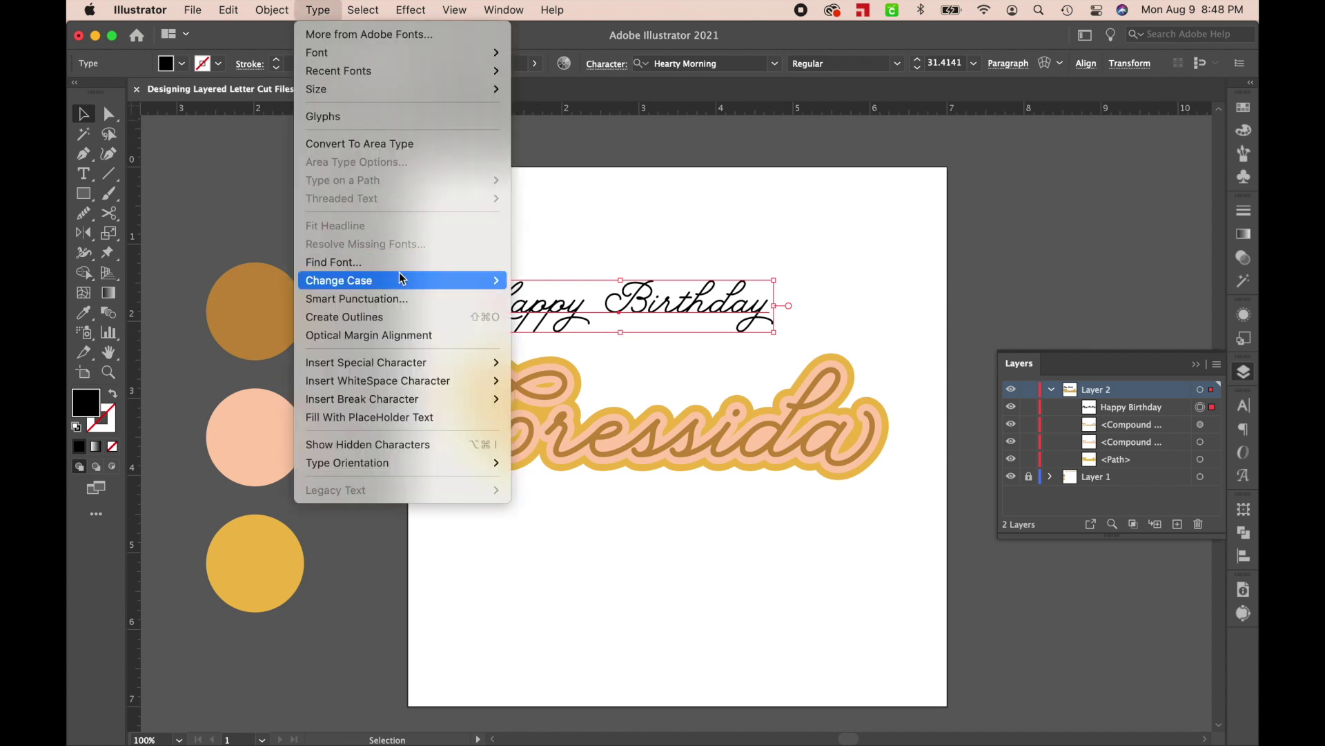
mouse_move(386, 282)
click(548, 280)
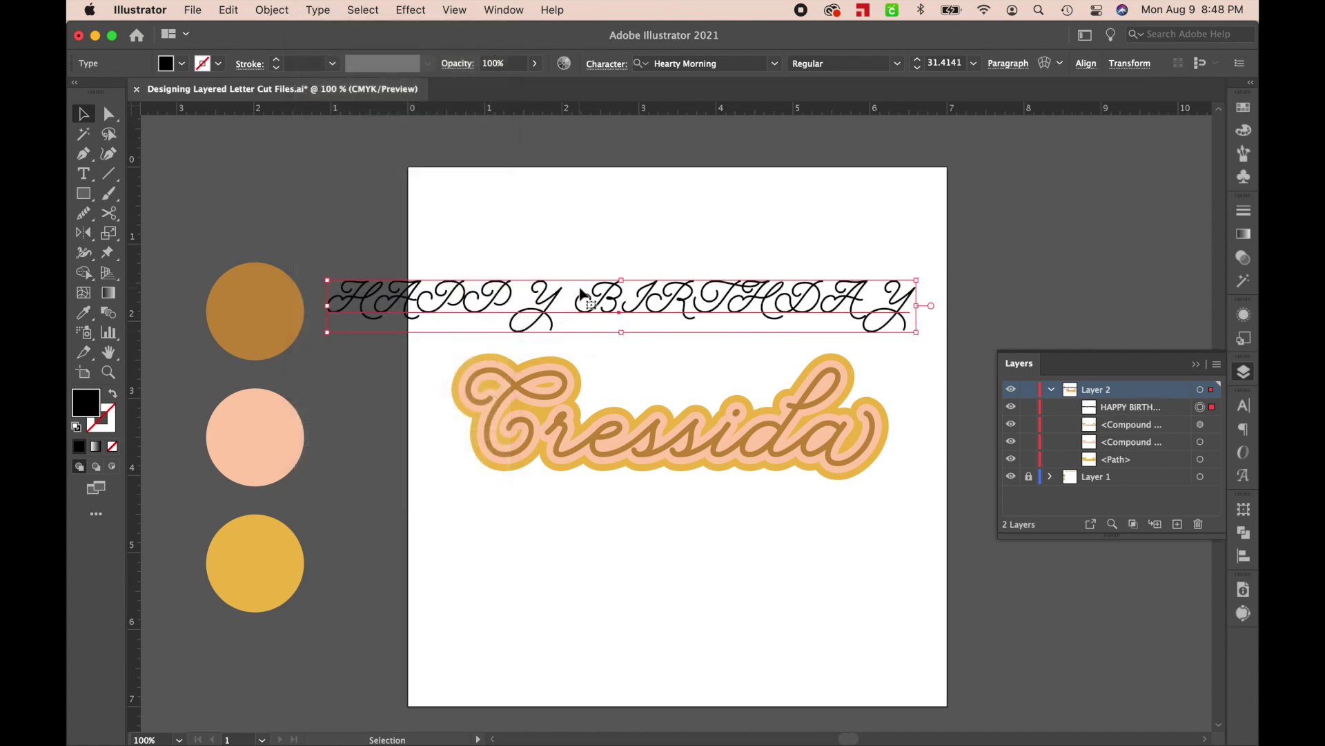
click(1244, 409)
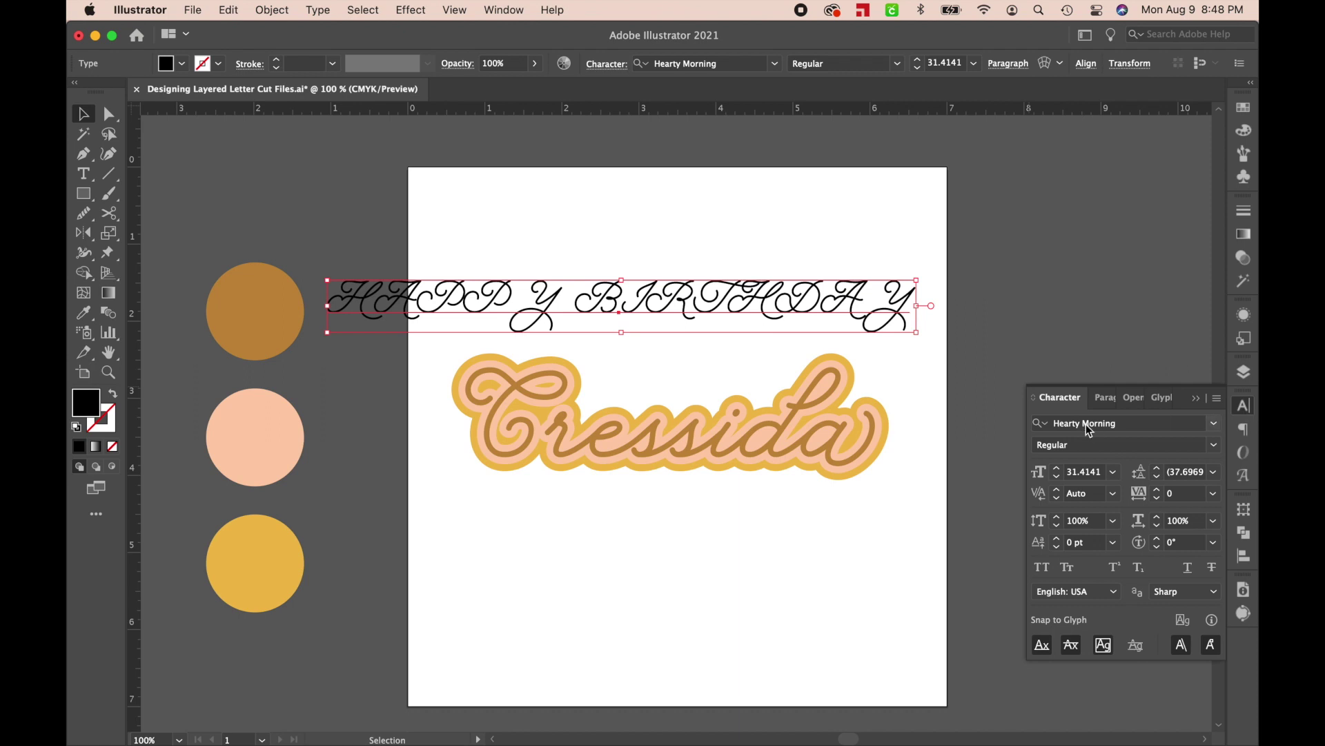
Set HAPPY BIRTHDAY in Helvetica Neue LT Std 77 Bold Condensed and move it just above Cressida.
click(1086, 424)
text(Helvetica Neue U)
scroll(987, 287, down, 2)
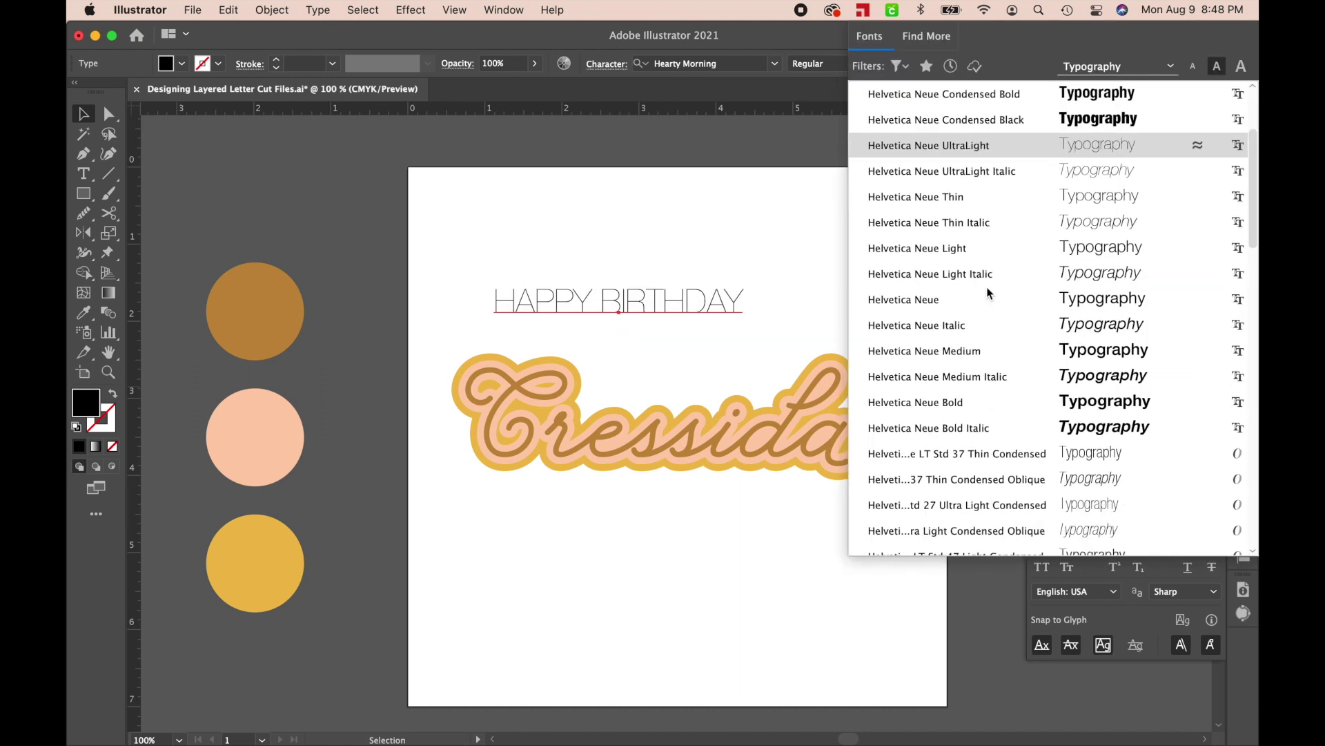
scroll(987, 287, down, 3)
scroll(987, 287, down, 2)
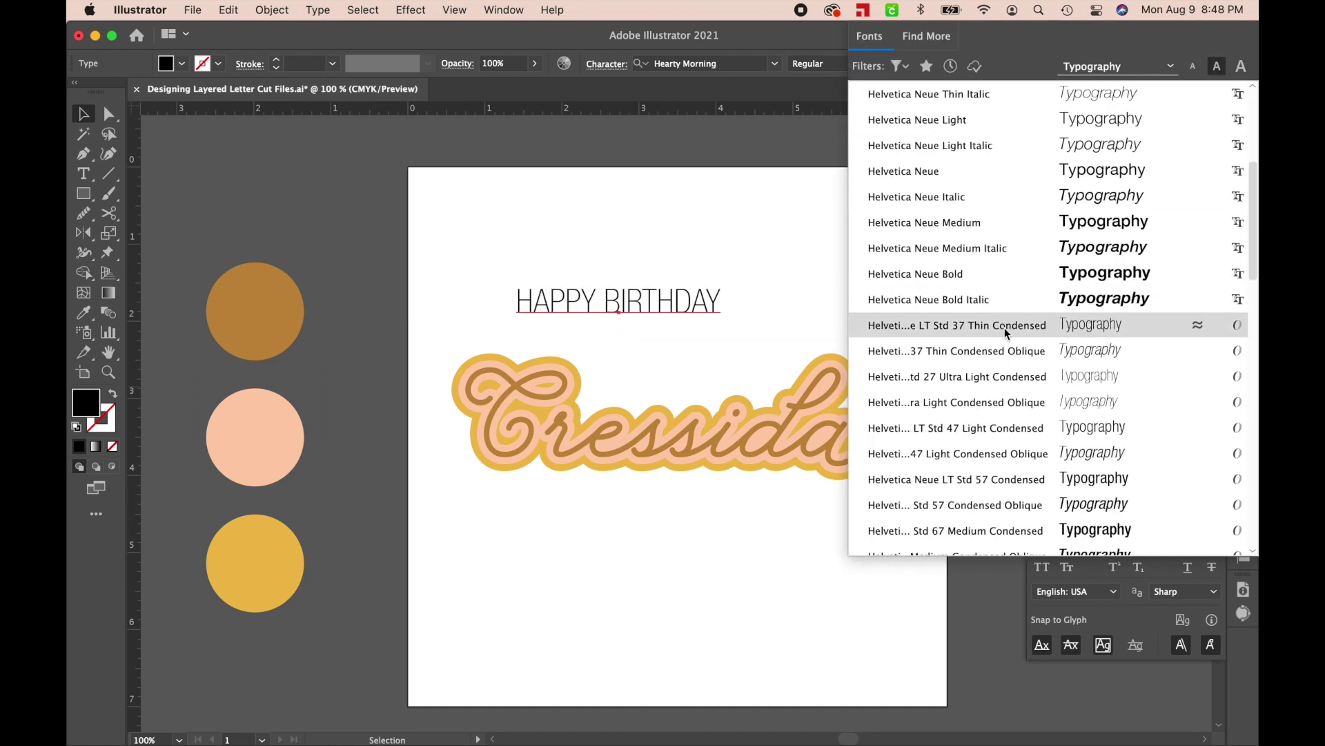
scroll(1004, 325, down, 4)
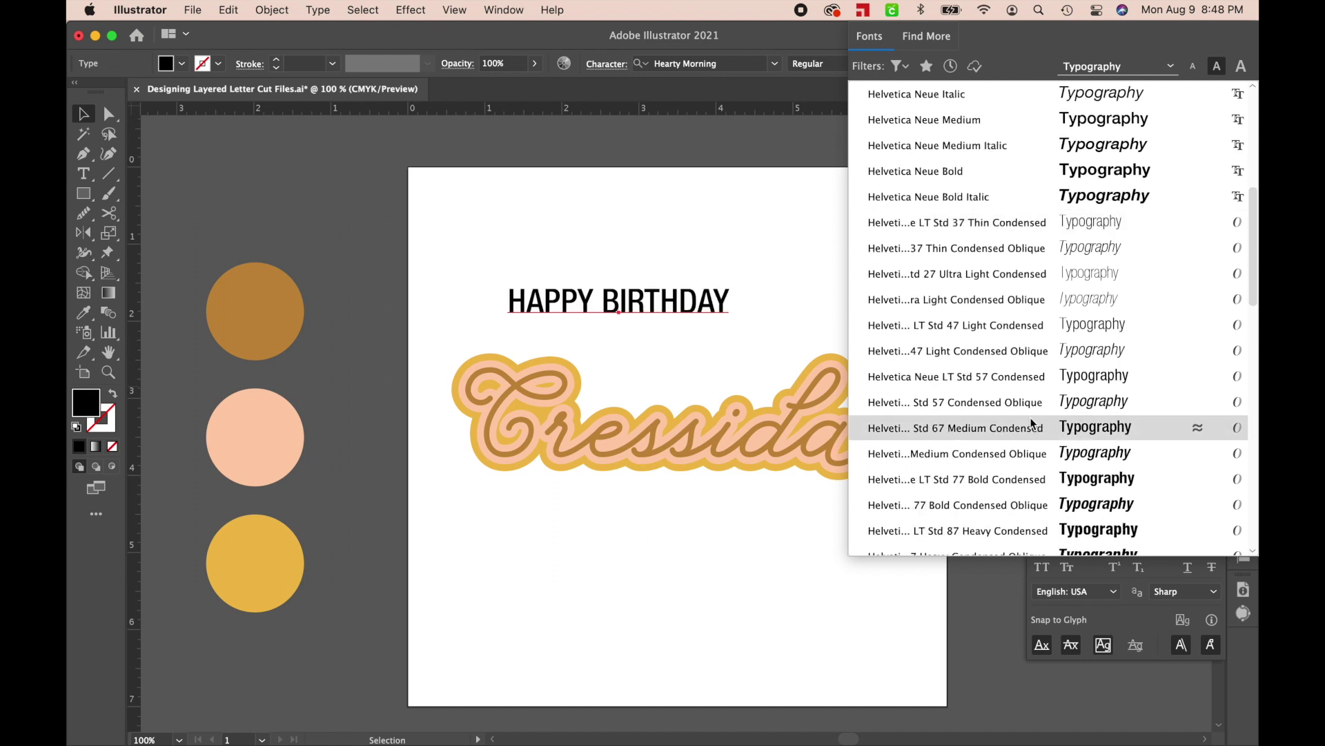
scroll(1029, 422, down, 2)
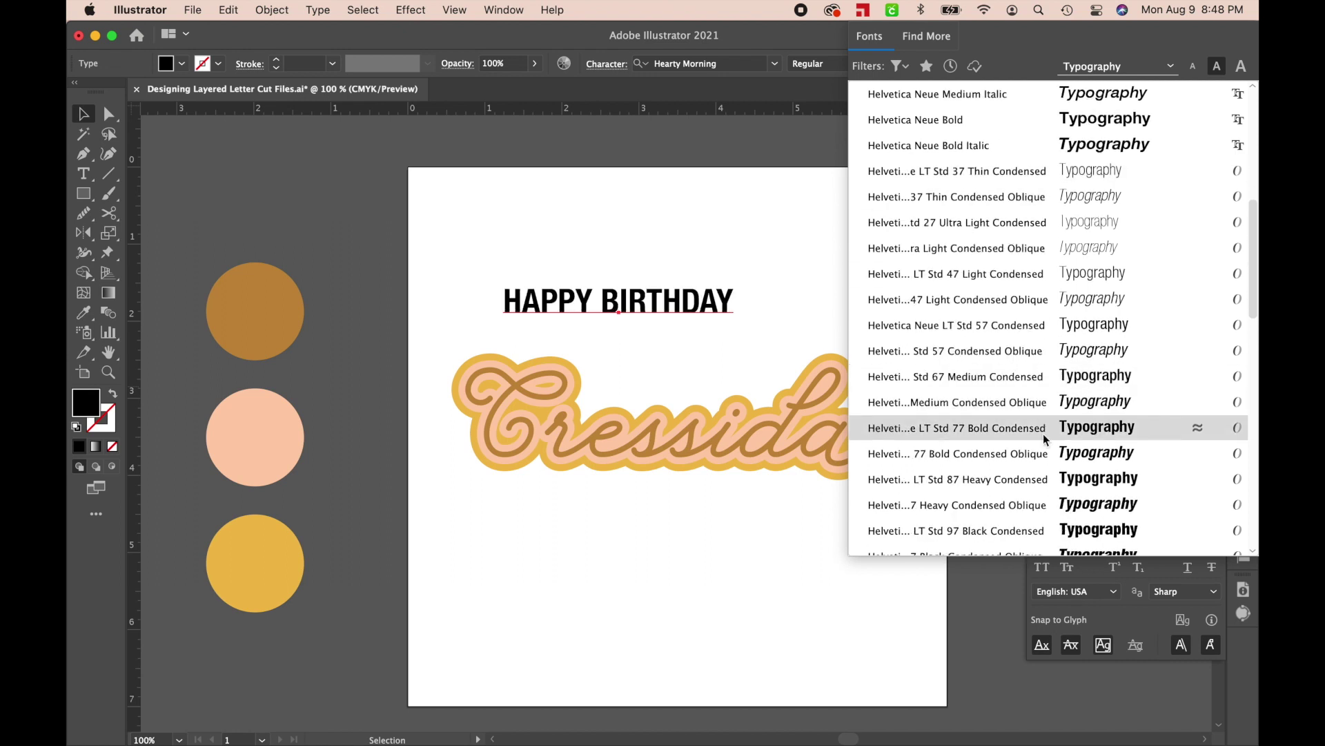
click(1102, 434)
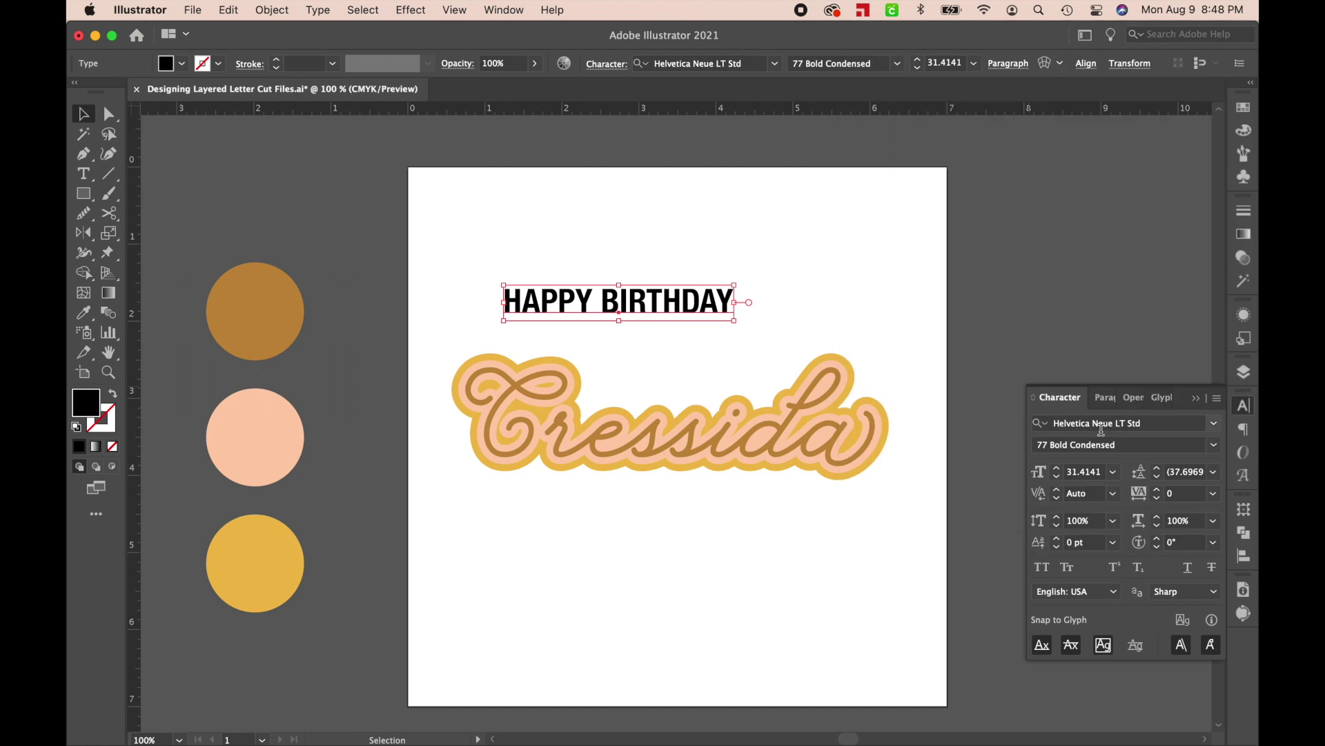
click(767, 326)
drag(718, 308, 821, 331)
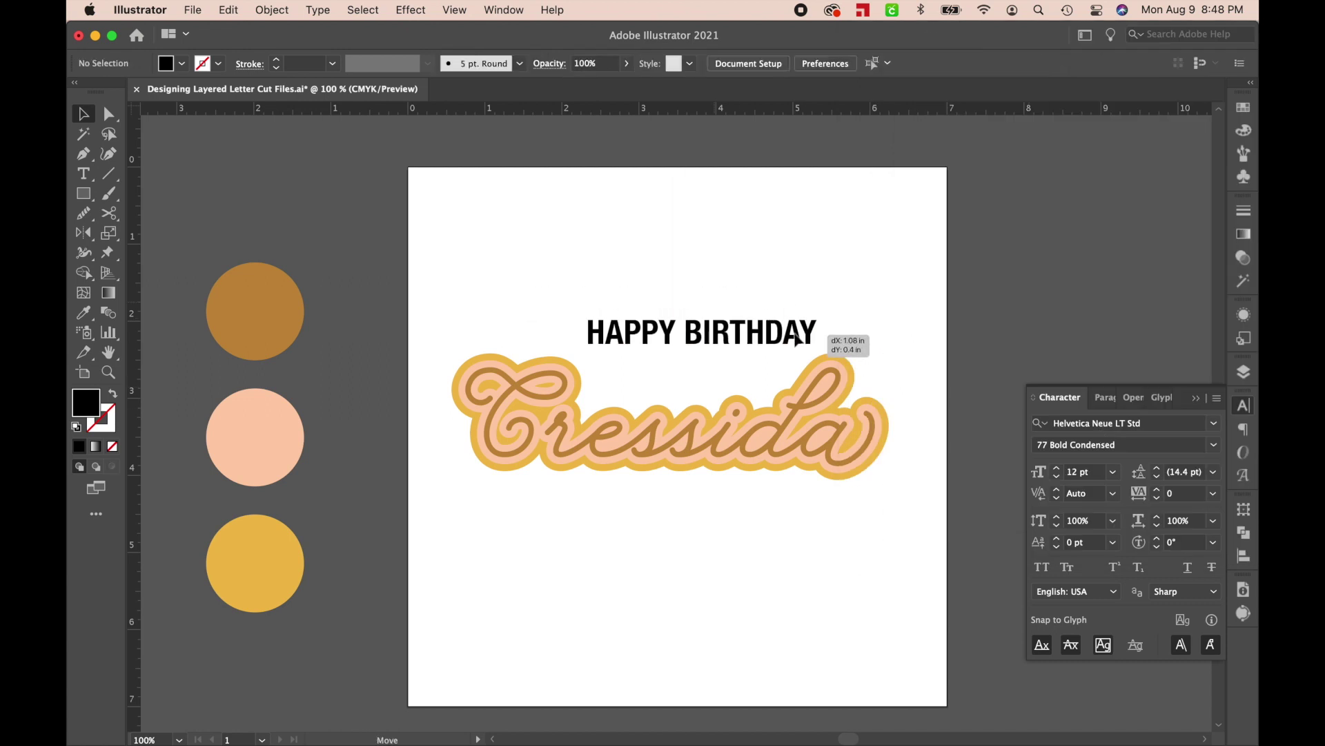
Set HAPPY BIRTHDAY's kerning to Optical and its tracking to 75.
click(1113, 494)
click(1150, 200)
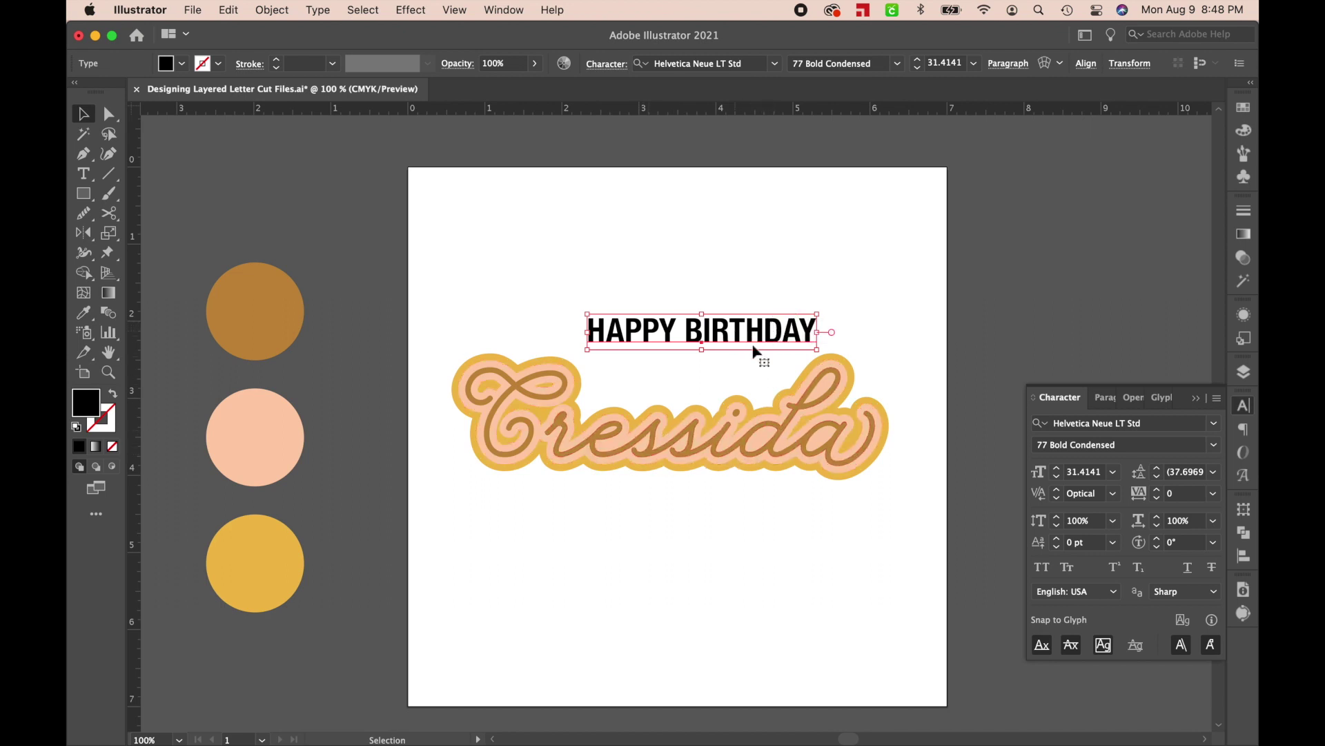
click(1214, 496)
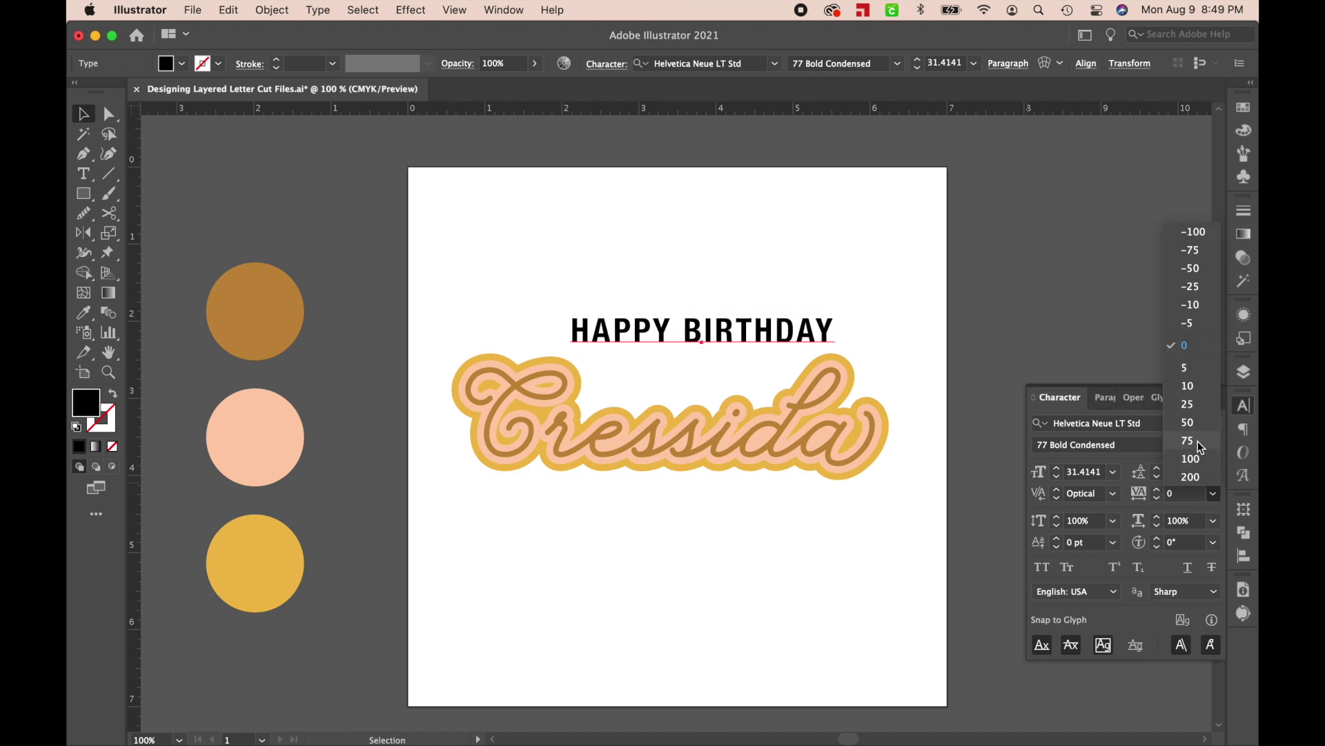
click(1199, 448)
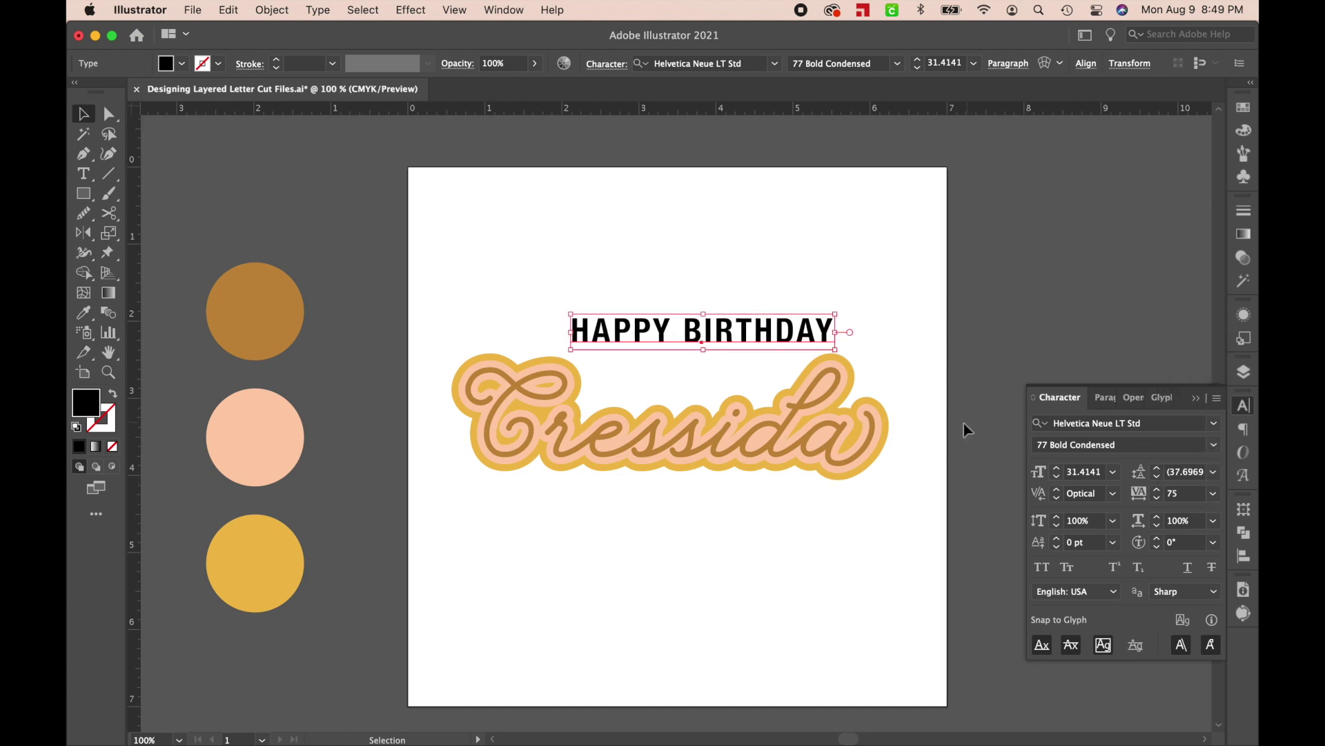
Colour HAPPY BIRTHDAY with the yellow sampled from Cressida's outline using the Eyedropper.
key(i)
click(863, 361)
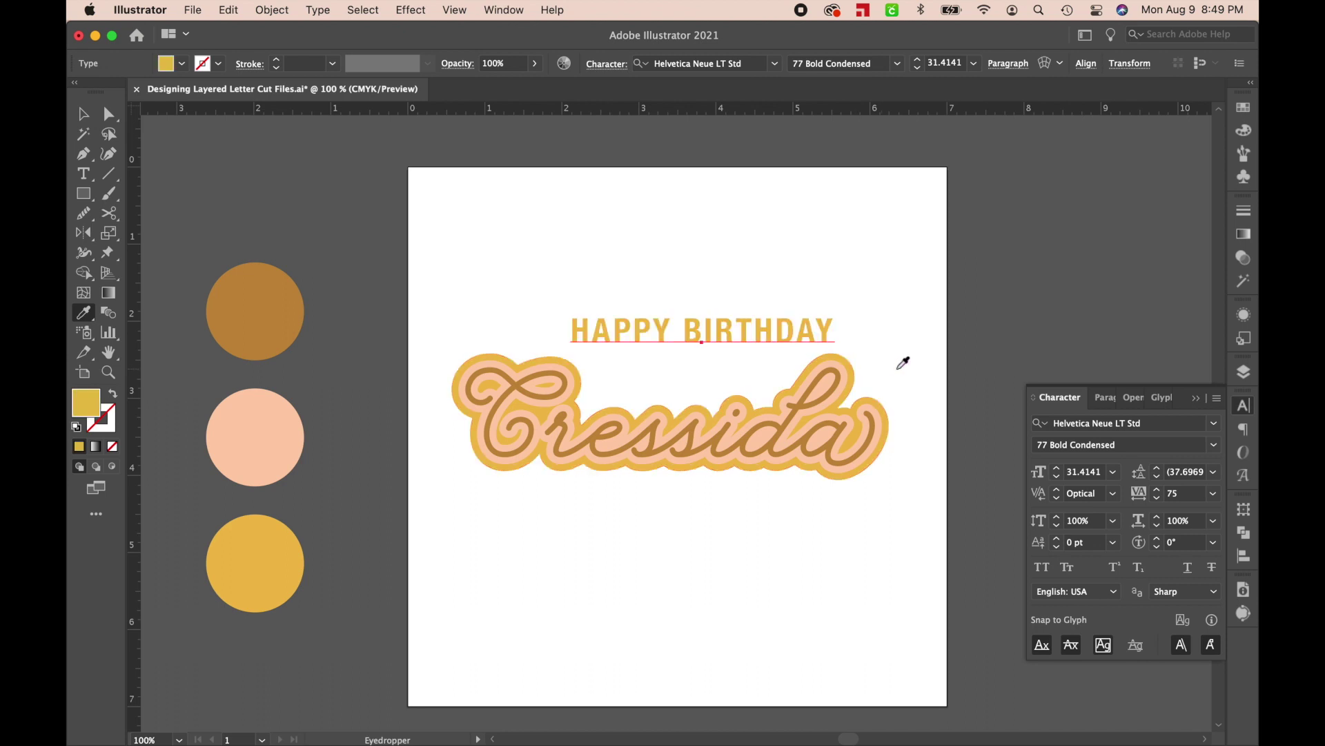
key(v)
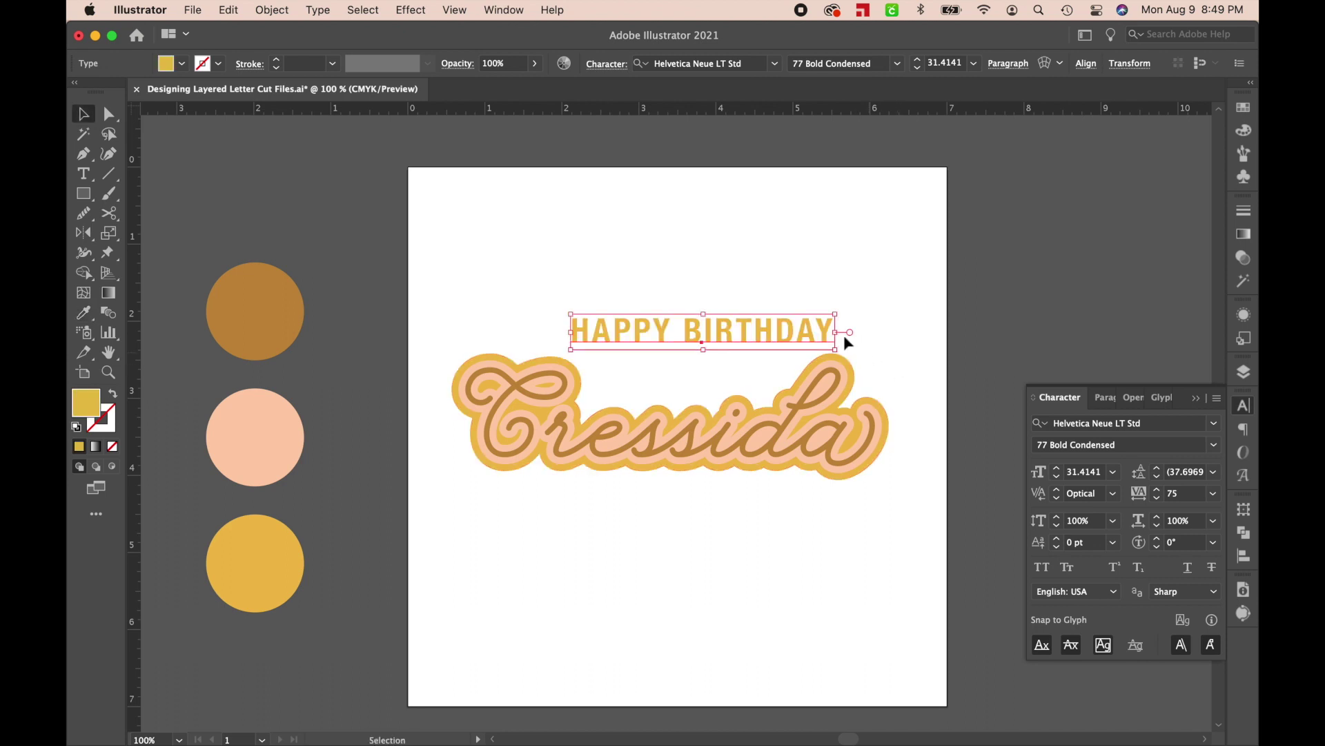
click(882, 364)
Switch HAPPY BIRTHDAY to the 87 Heavy Condensed weight.
click(763, 340)
click(1215, 445)
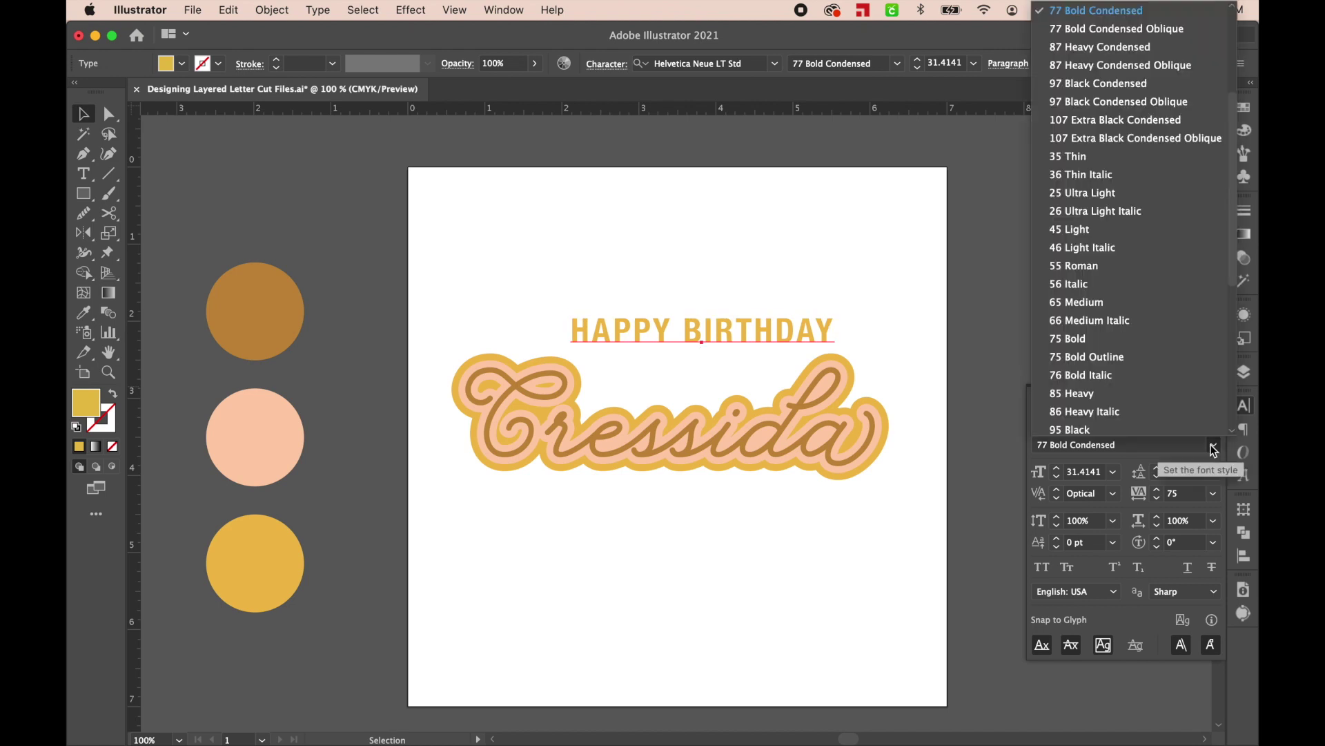
click(1112, 44)
click(910, 301)
key(a)
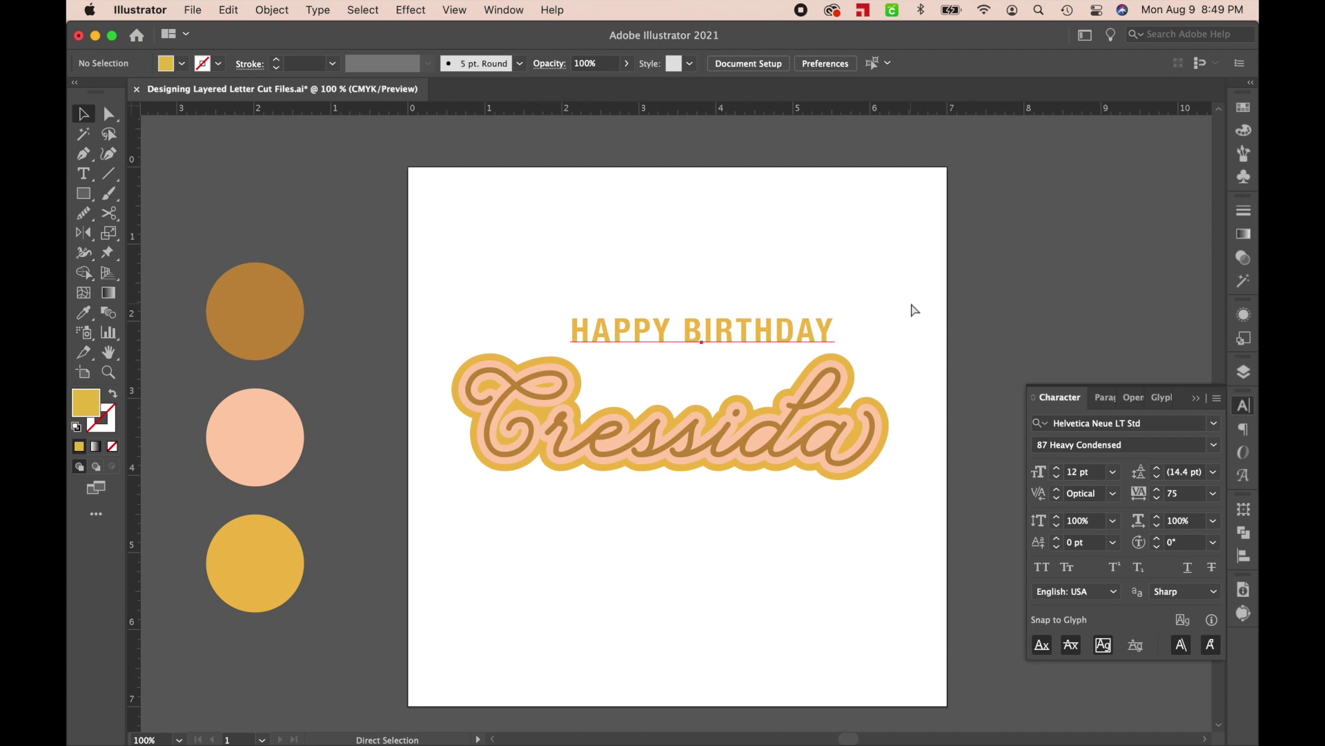
key(ctrl+z)
key(v)
click(911, 308)
click(801, 335)
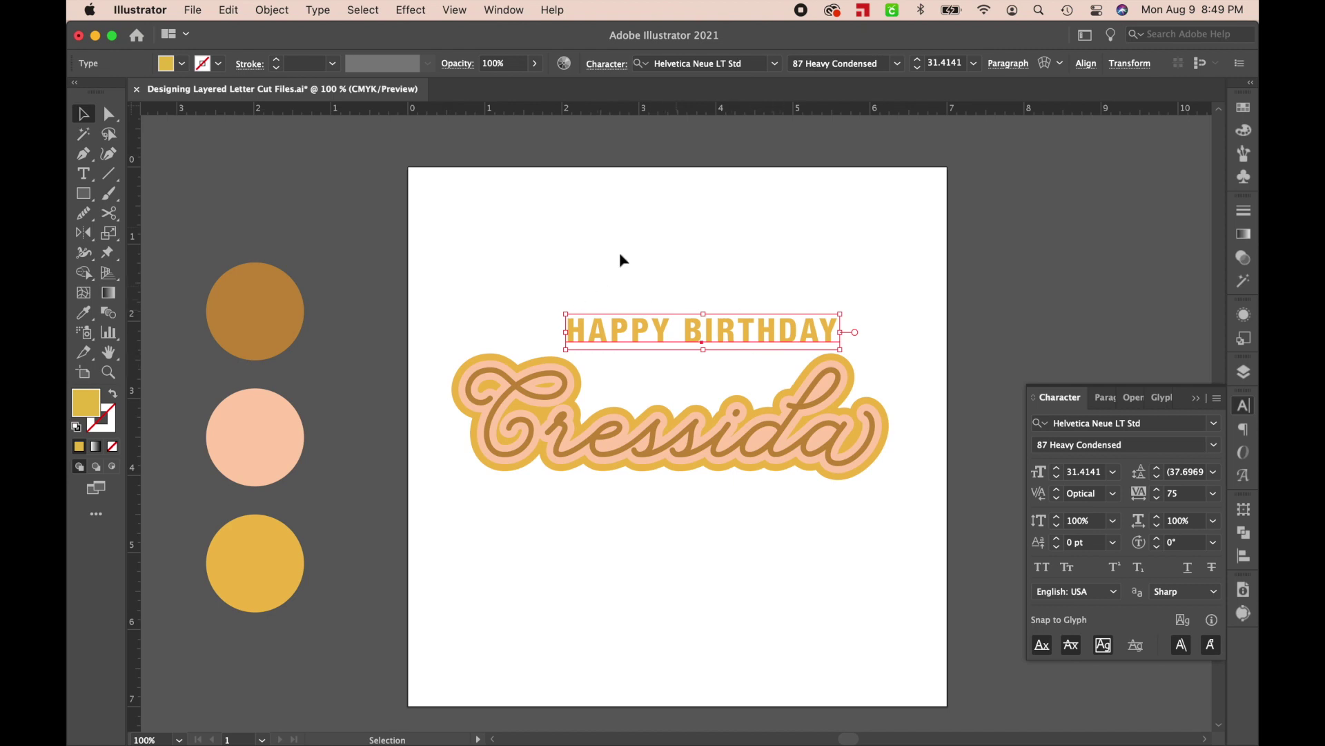
click(330, 11)
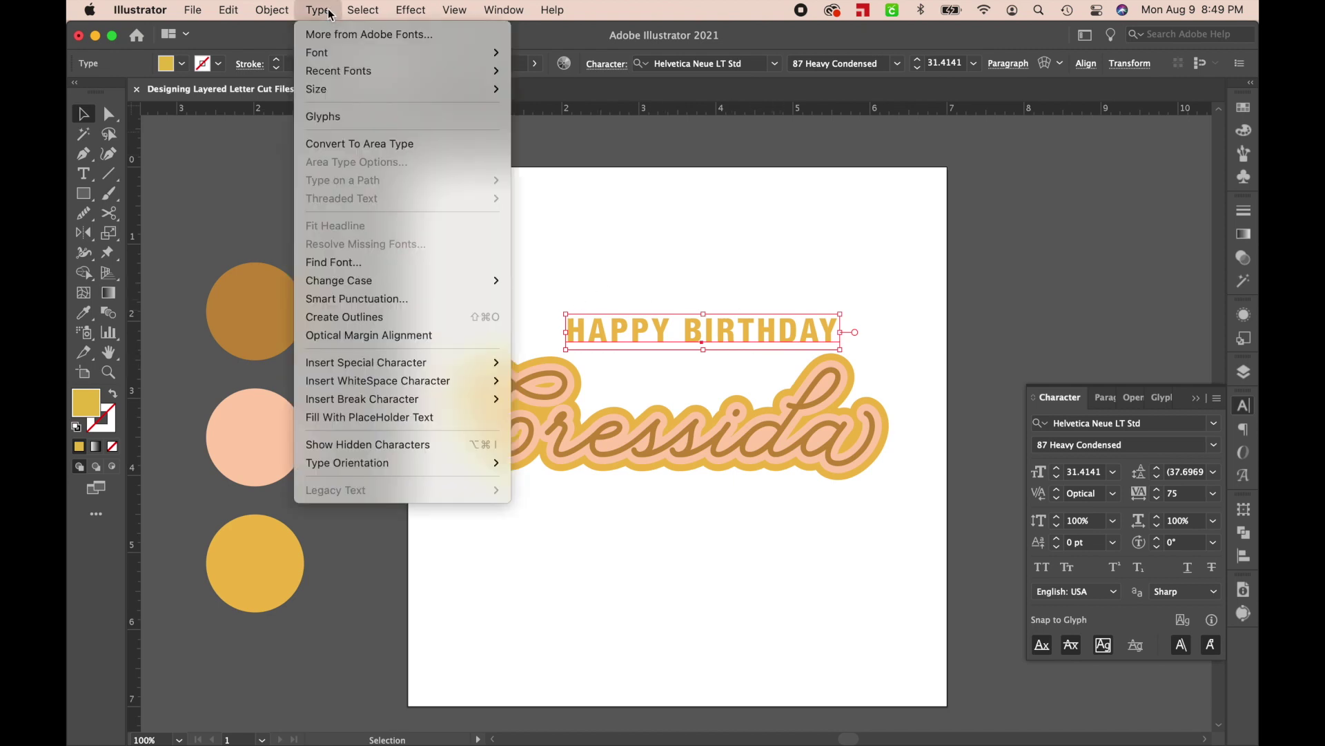
Convert HAPPY BIRTHDAY into outlined letter shapes.
click(369, 317)
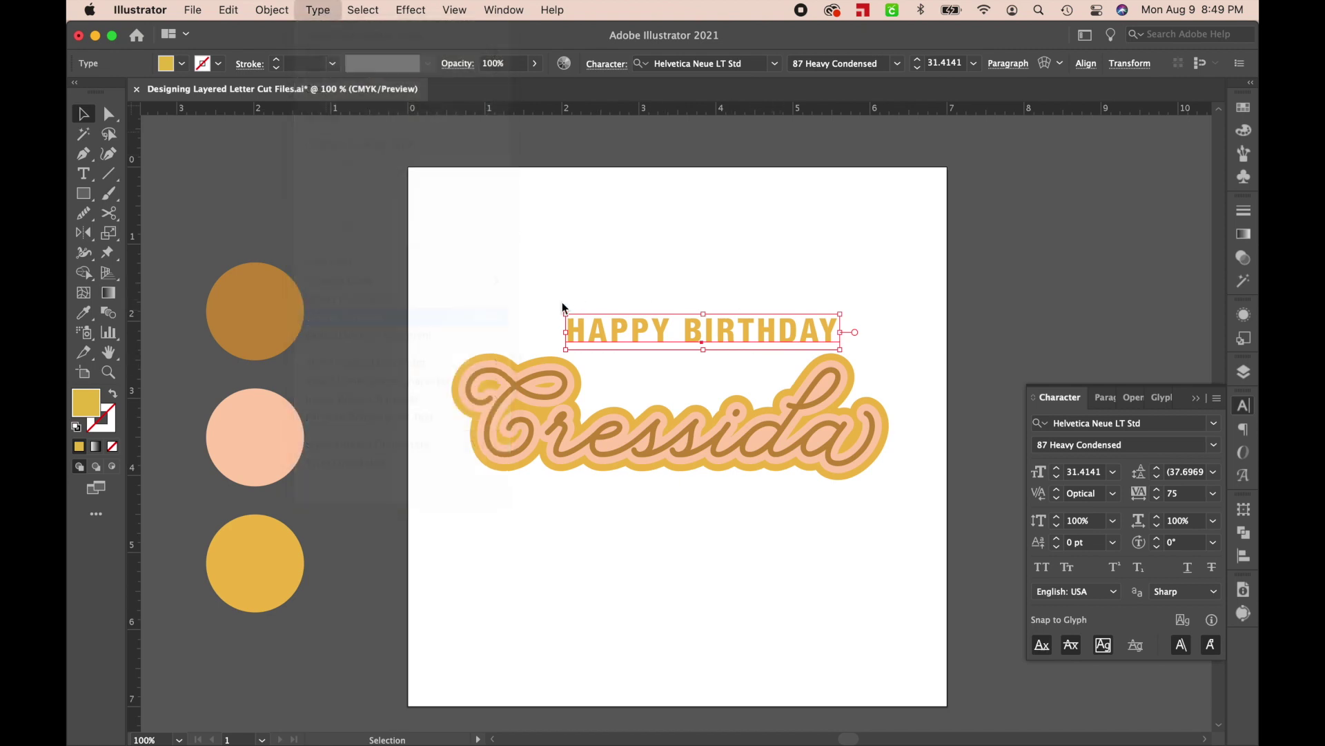
key(super+equal)
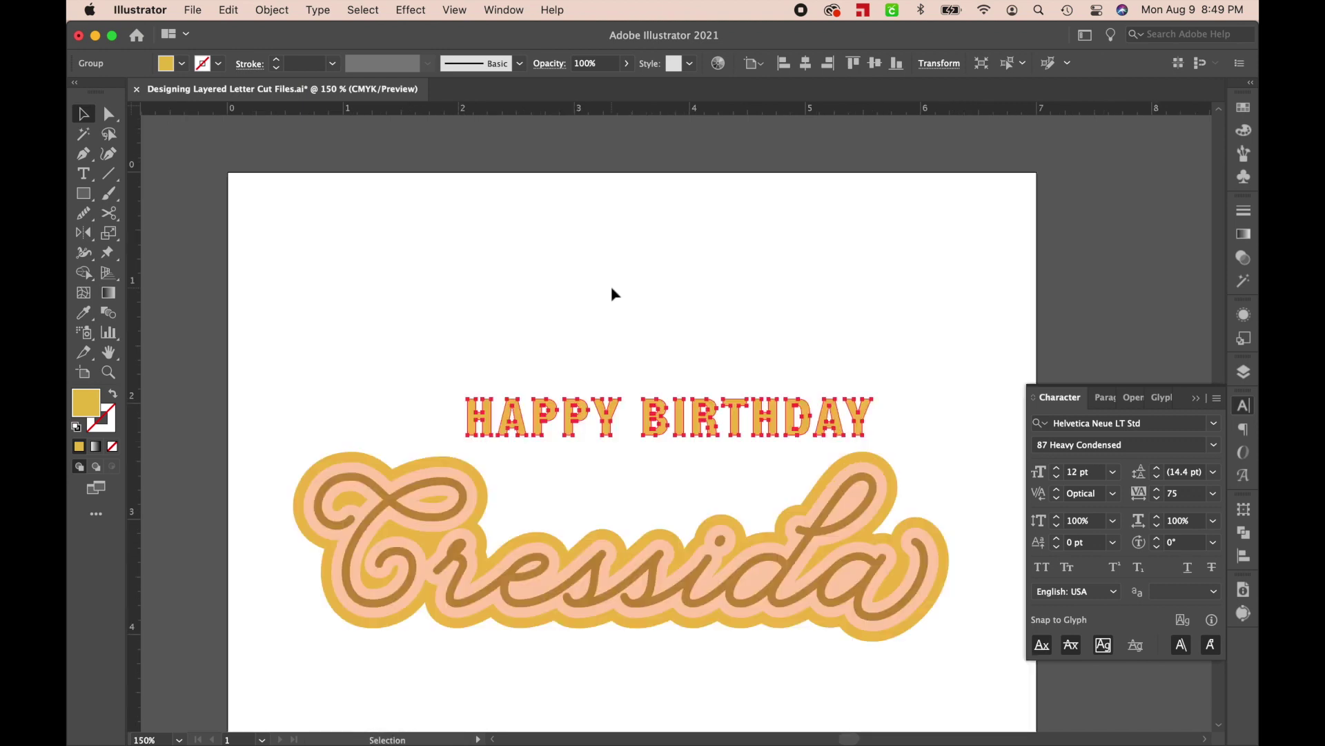
scroll(611, 293, down, 2)
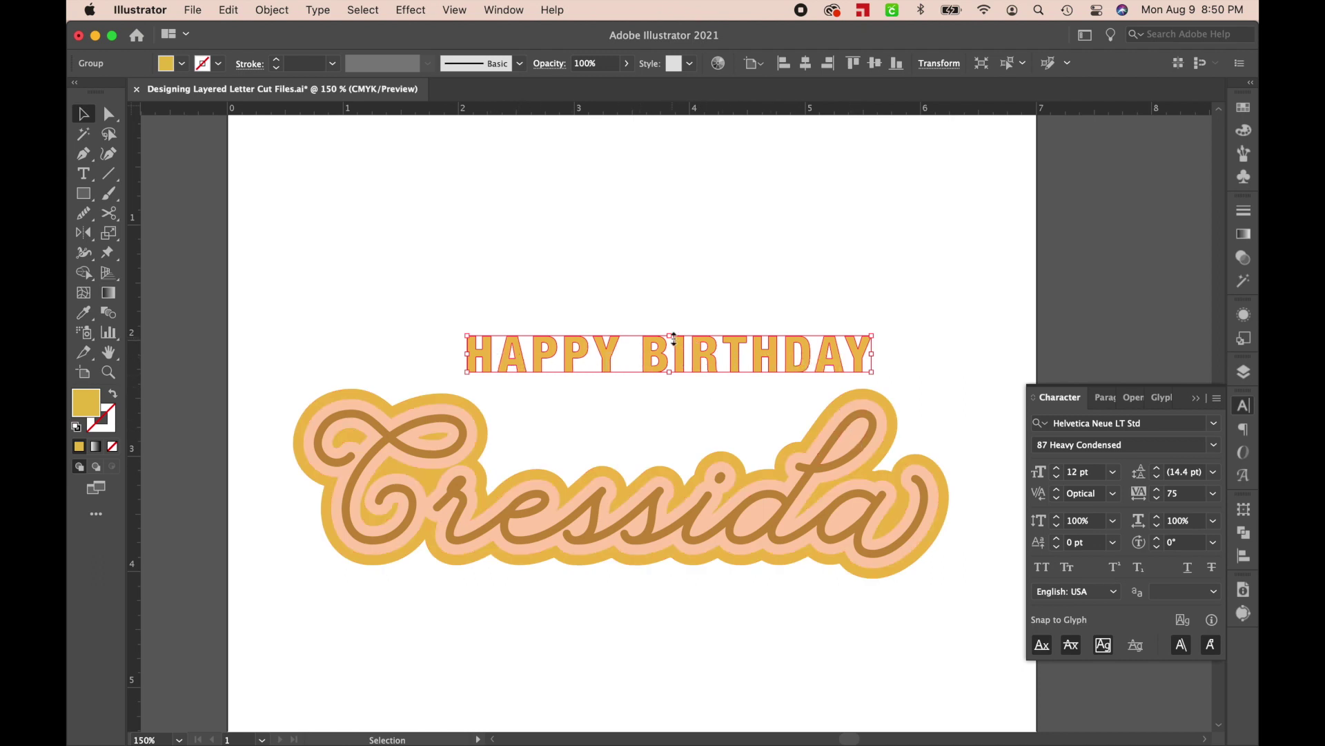
drag(673, 336, 673, 340)
Move the outlined HAPPY BIRTHDAY slightly left and down and stretch it wider.
key(a)
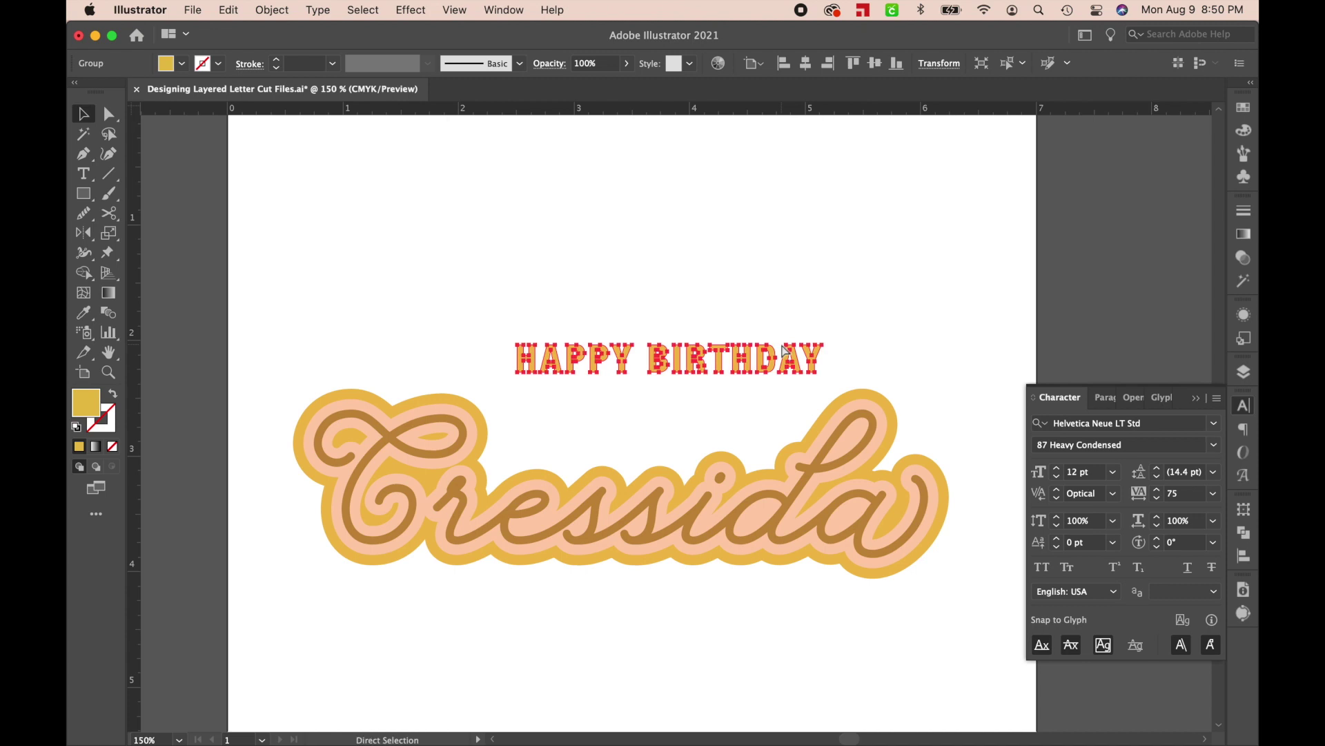
key(super+equal)
key(v)
drag(666, 385, 660, 393)
drag(526, 417, 497, 436)
drag(882, 432, 911, 437)
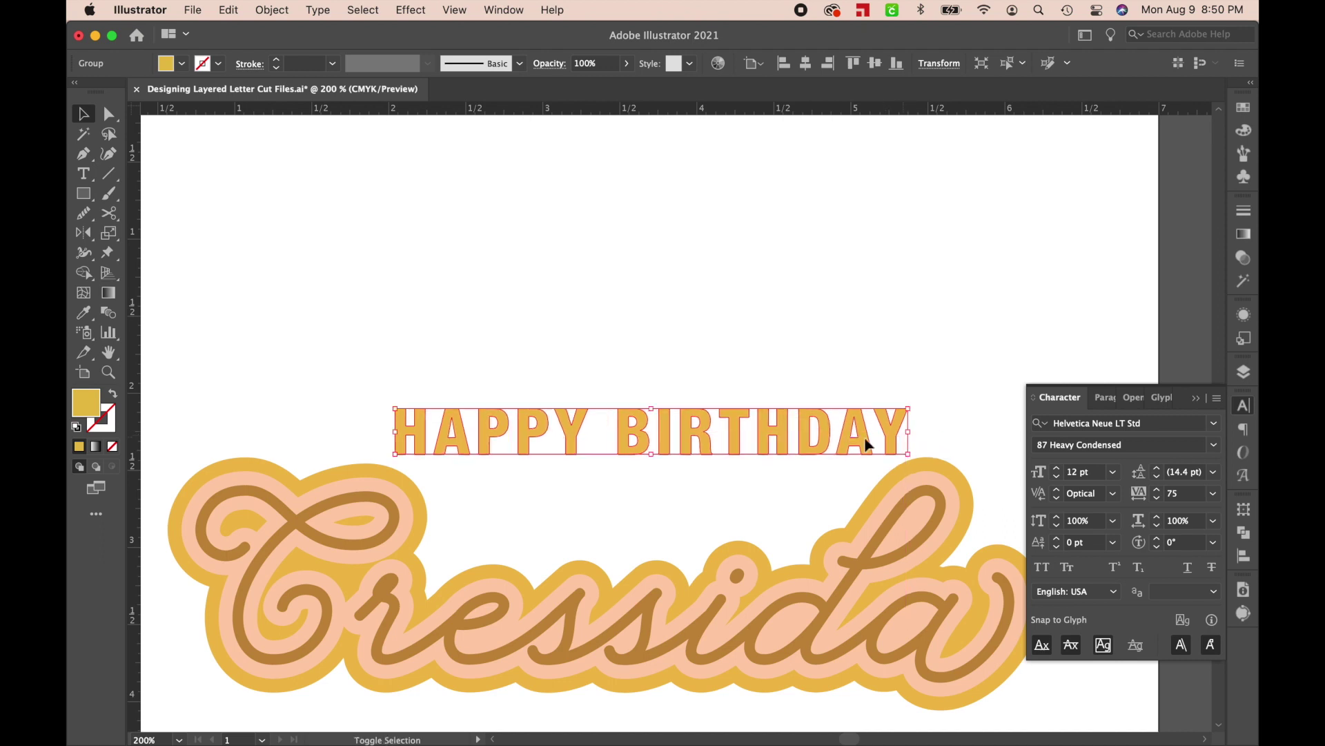
click(616, 479)
Draw a thin rectangle bar under HAPPY BIRTHDAY and move the headline down toward it.
click(85, 194)
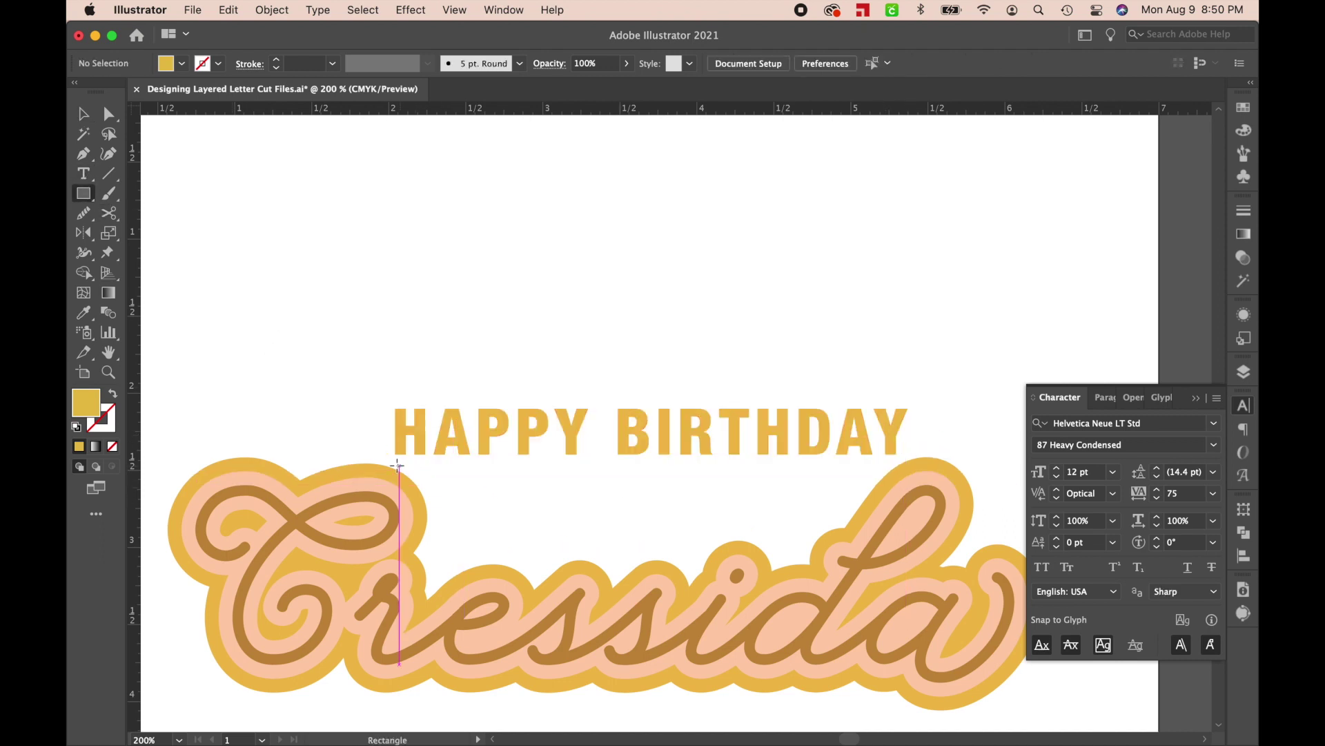
drag(395, 470, 898, 482)
key(v)
drag(736, 449, 733, 462)
click(711, 506)
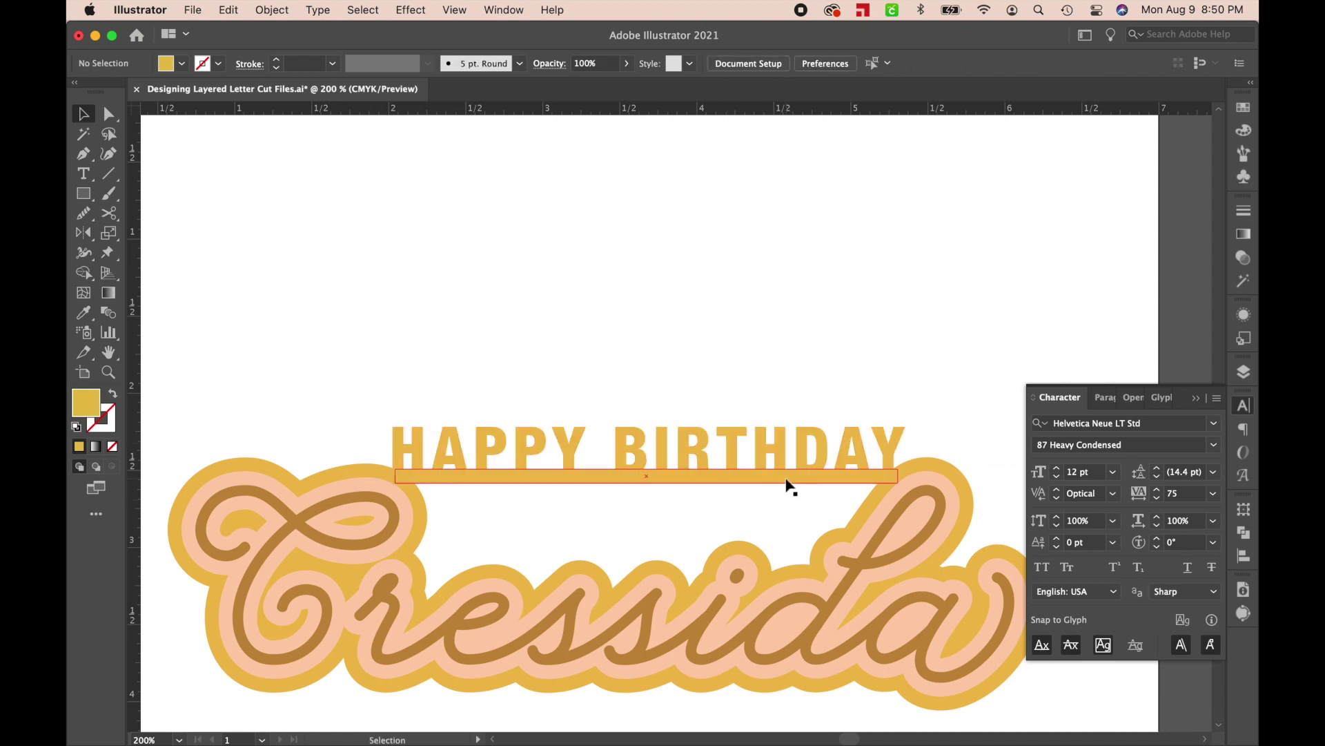
Stretch HAPPY BIRTHDAY to the bar's width and nudge it down onto the bar.
key(super+equal)
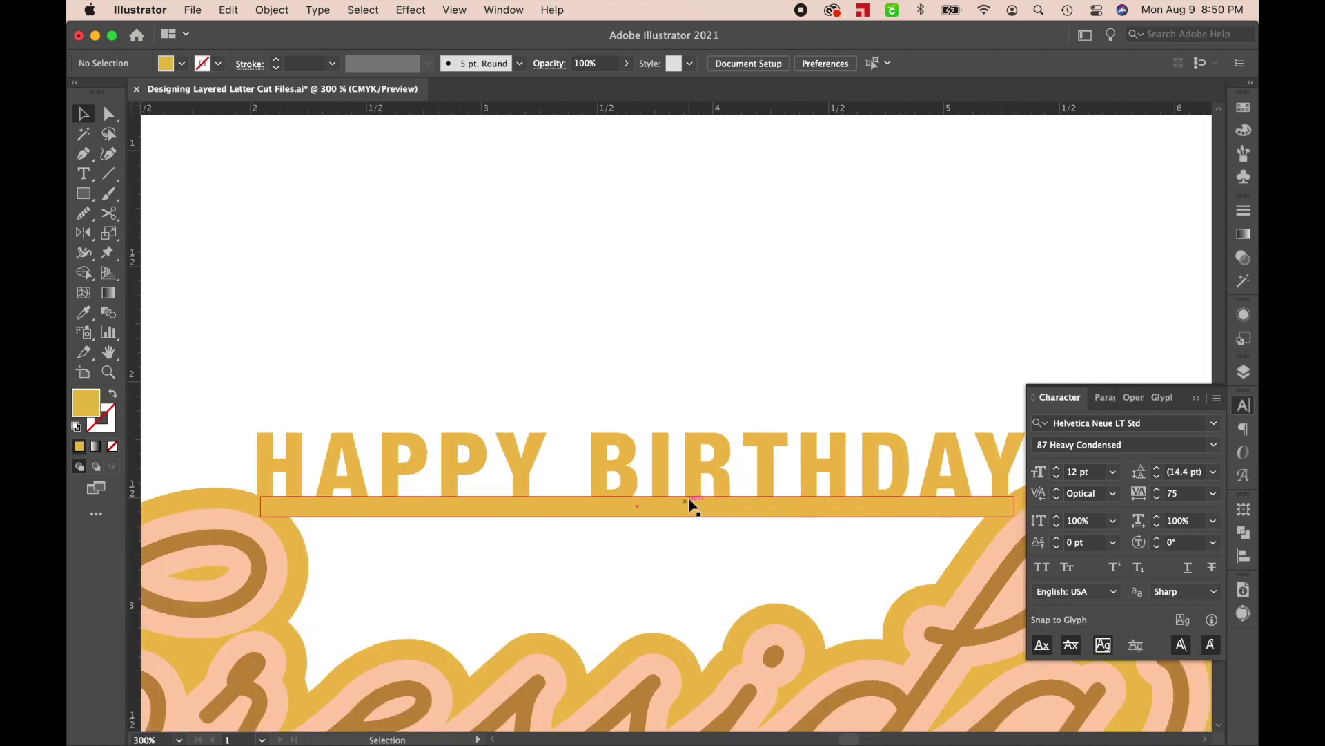
scroll(690, 506, right, 5)
click(808, 462)
drag(825, 433, 837, 431)
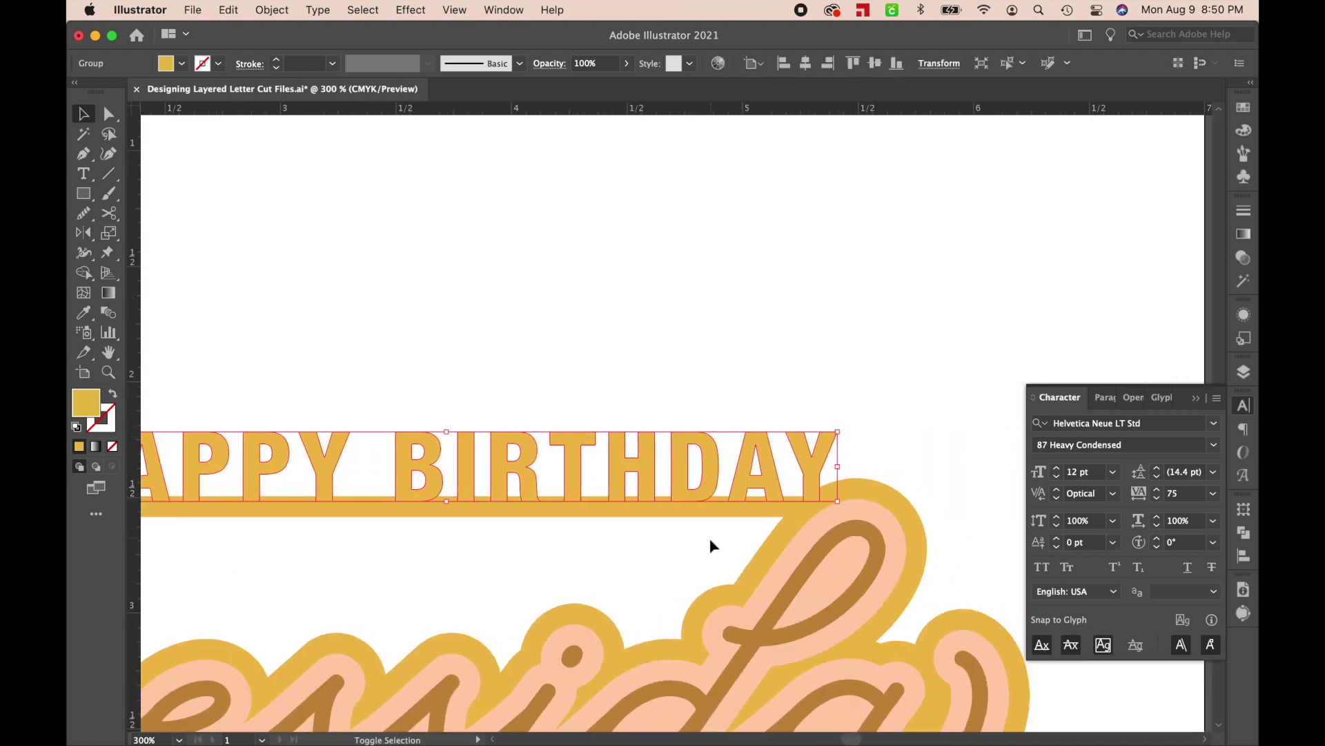
click(710, 539)
drag(707, 467, 710, 489)
click(695, 552)
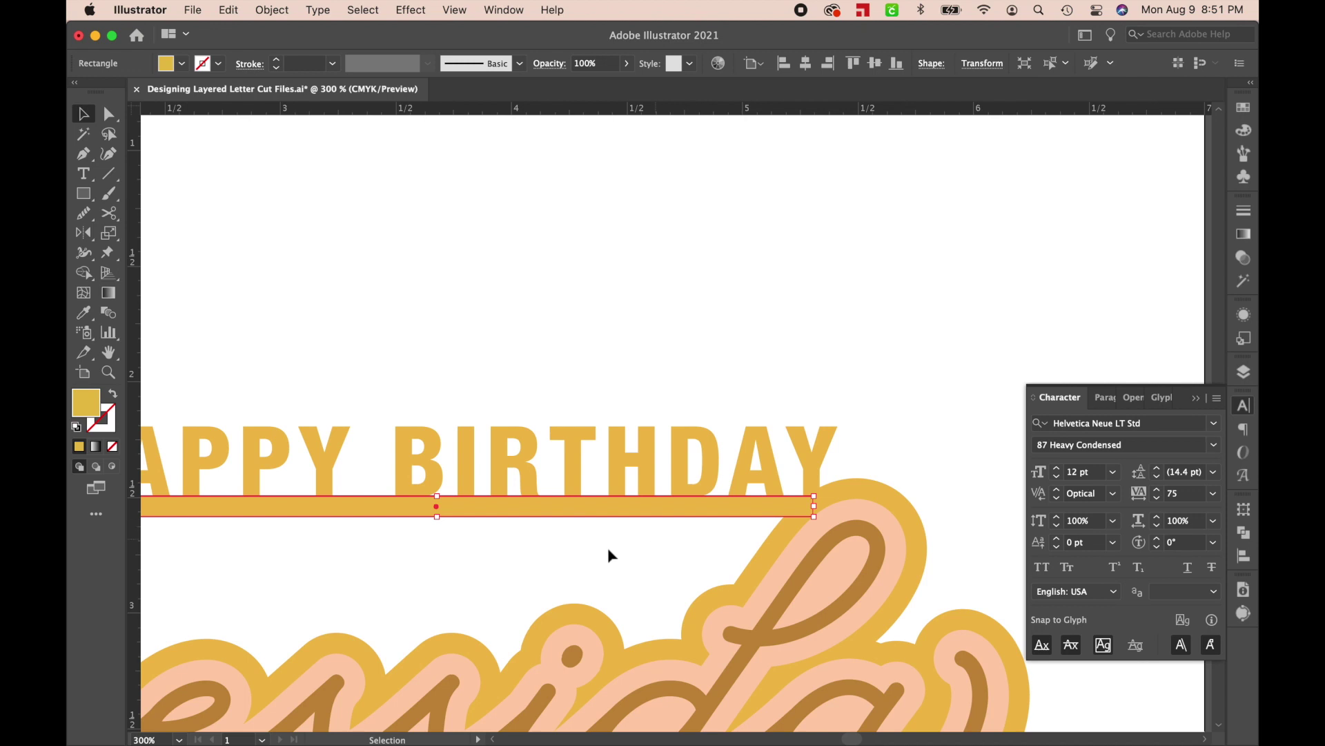
key(super)
key(super+0)
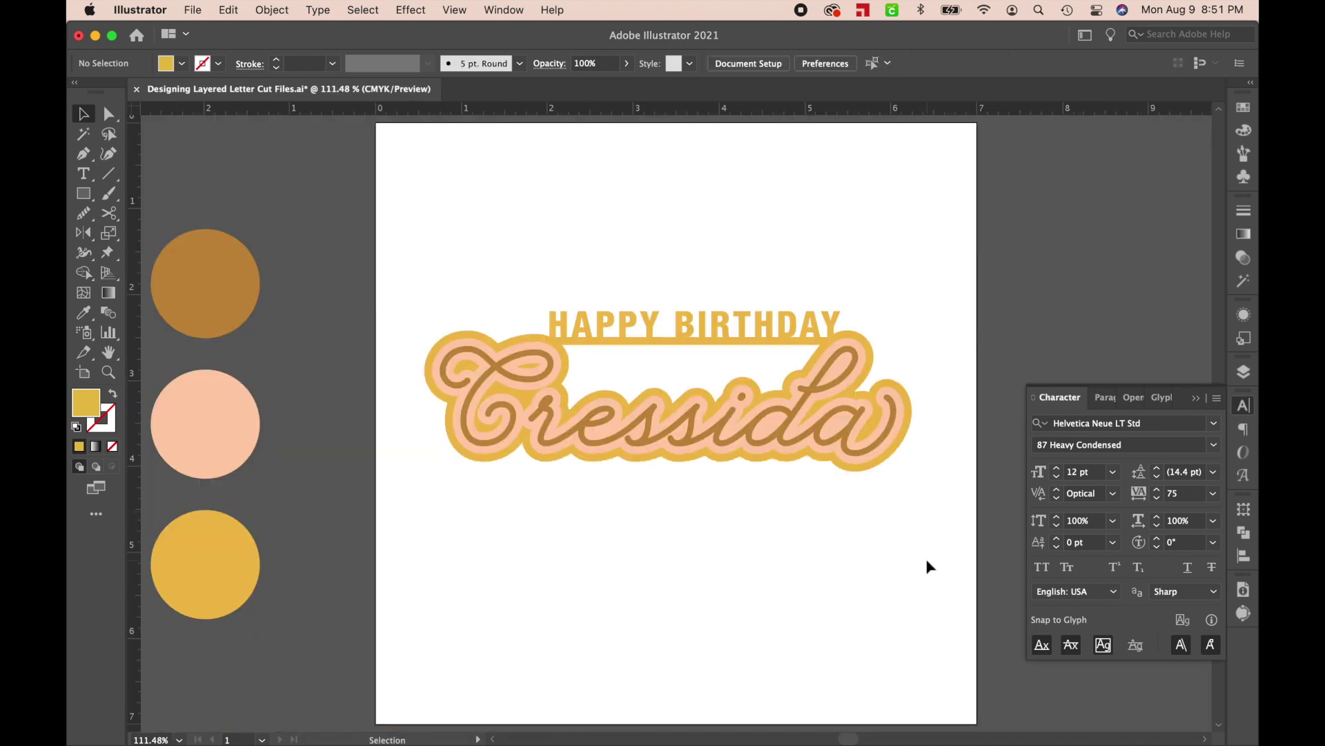
Unite the headline, bar and yellow Cressida backing with Pathfinder and send it to back.
drag(590, 290, 755, 361)
shift+click(497, 346)
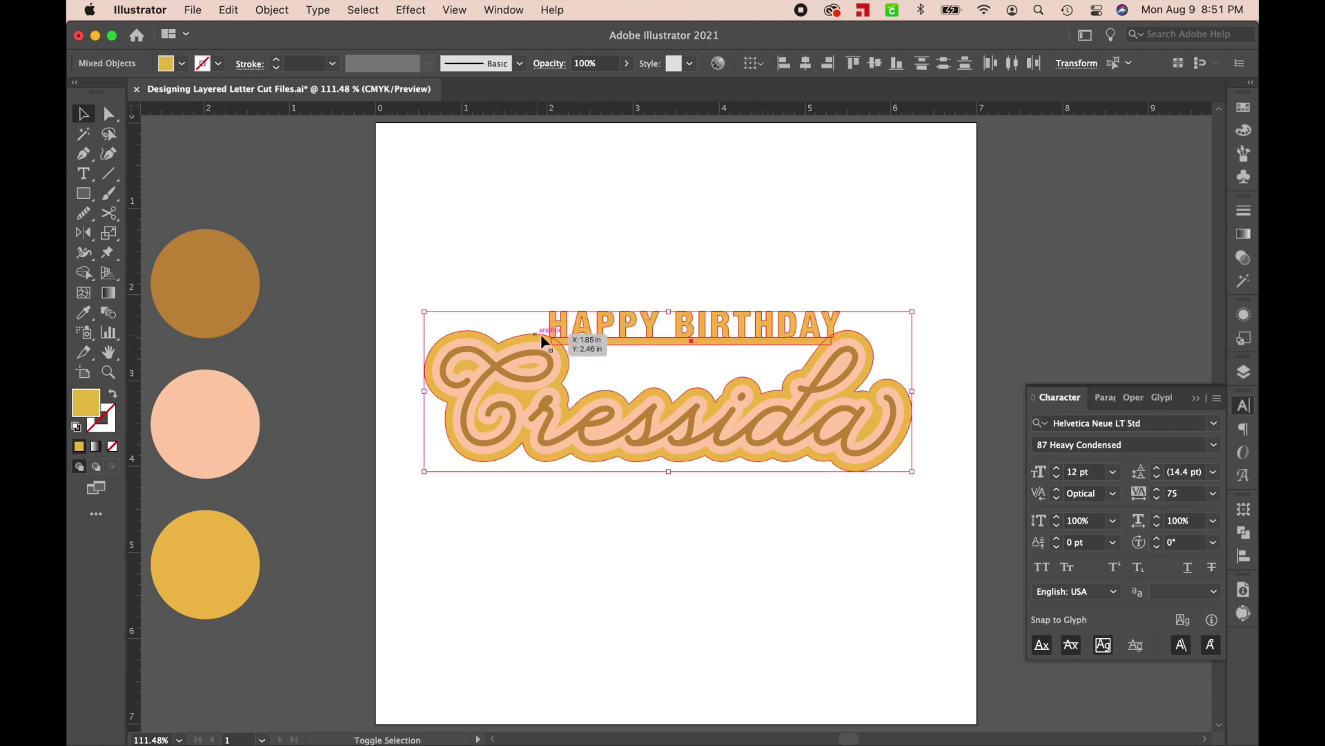
click(1246, 534)
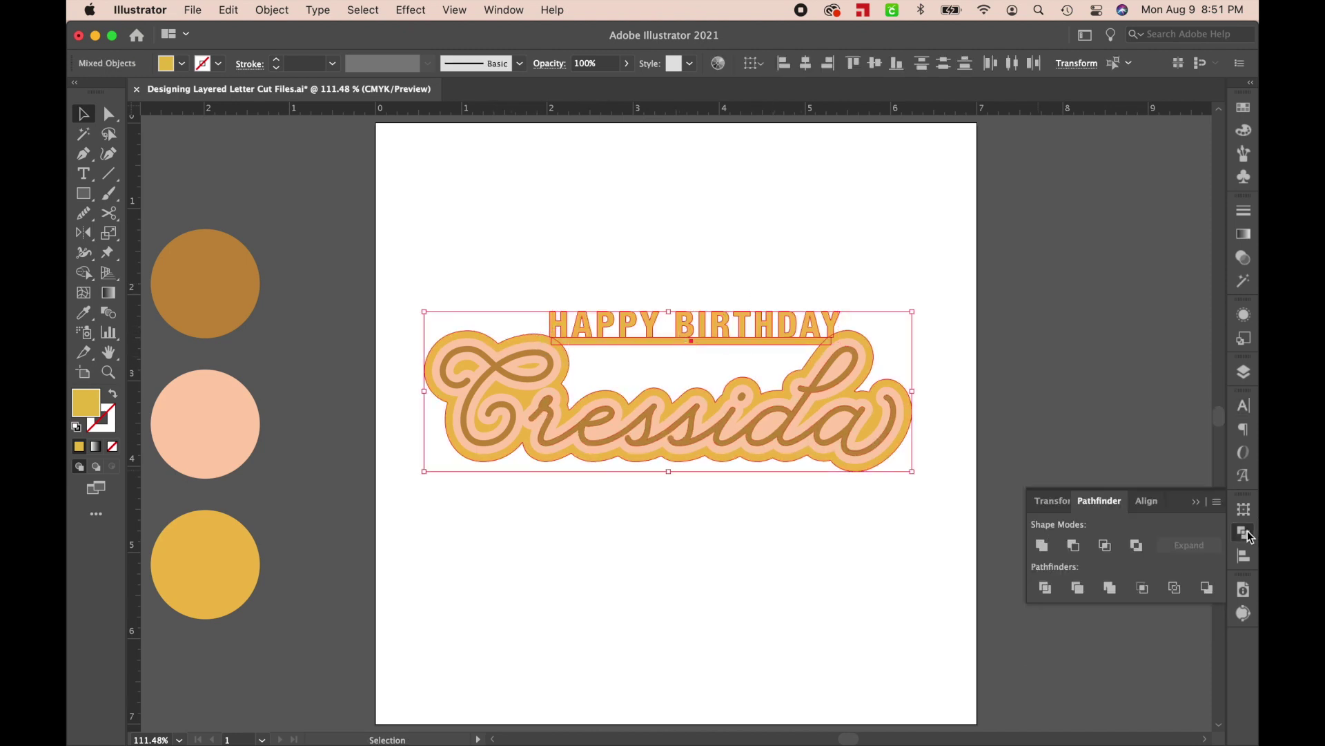
click(1044, 547)
right_click(849, 382)
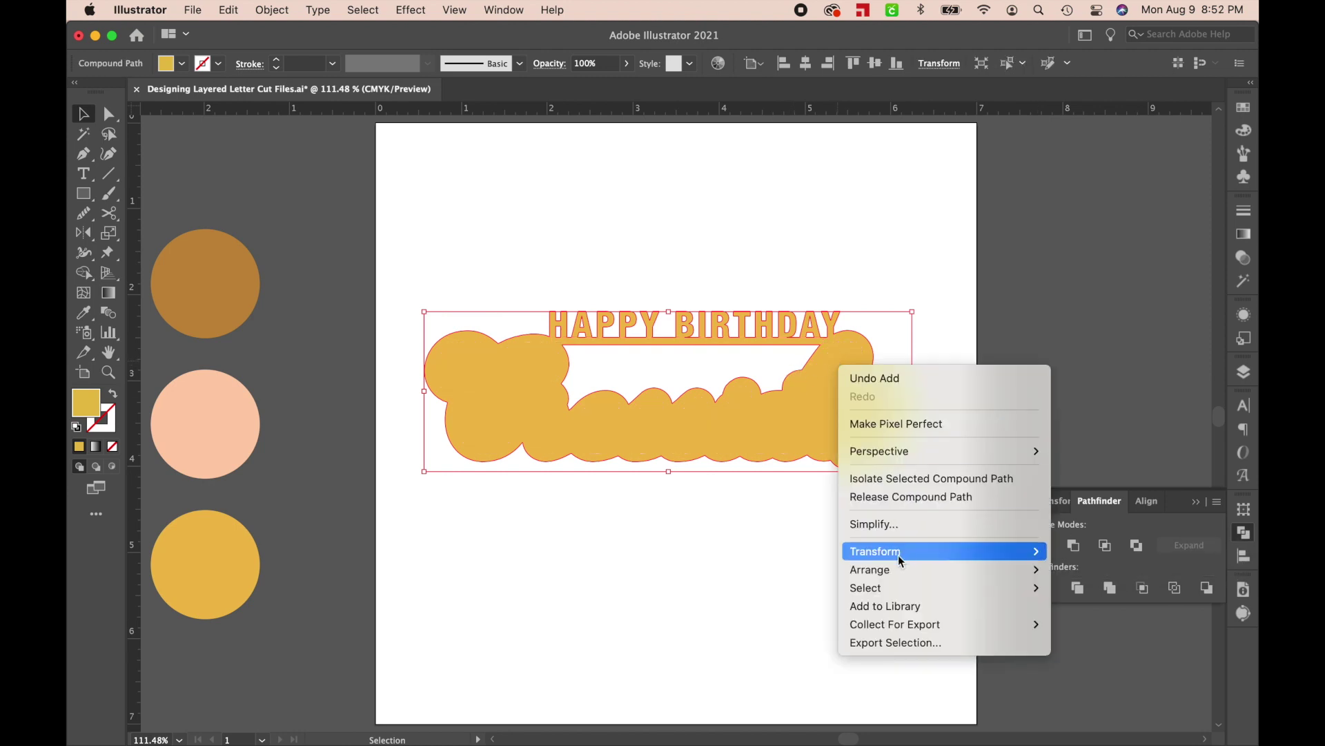
mouse_move(871, 569)
click(1098, 624)
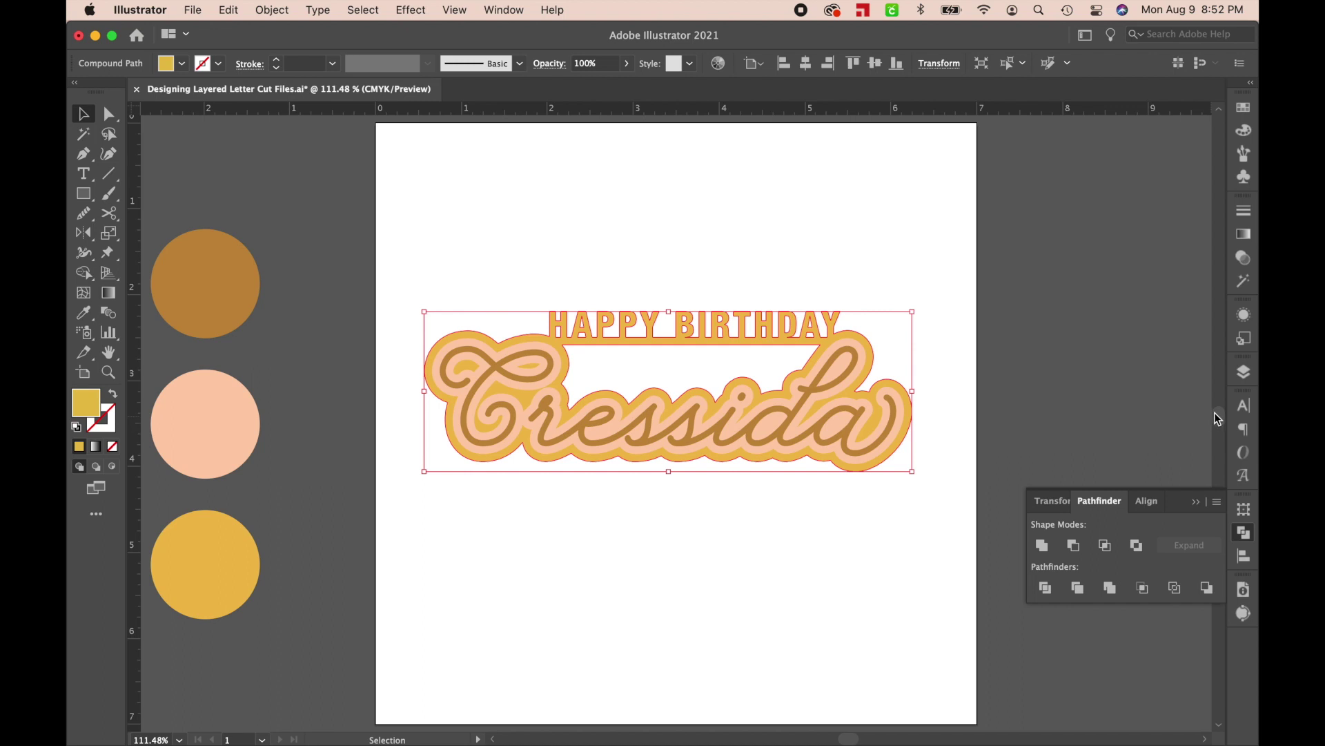
Delete Layer 1 with the colour swatch circles and check the remaining compound paths.
click(1244, 372)
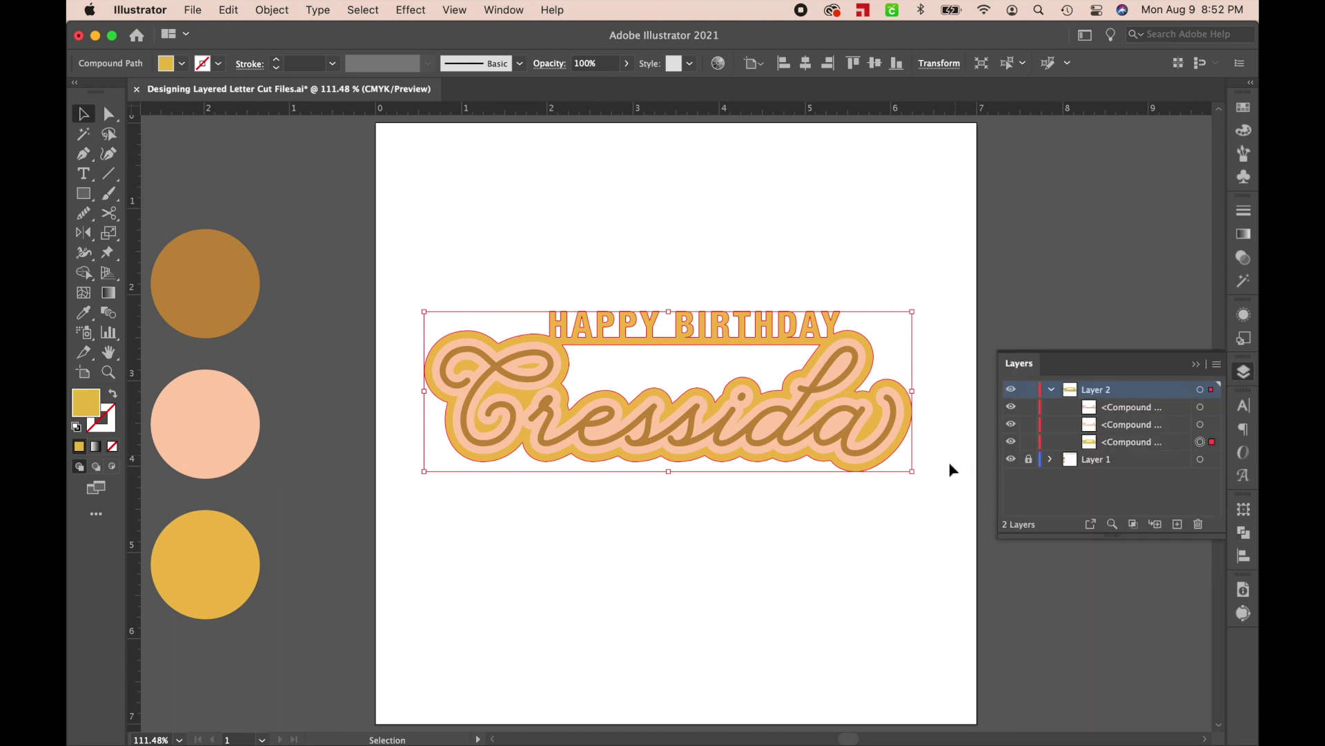
click(954, 498)
drag(1088, 464, 1198, 525)
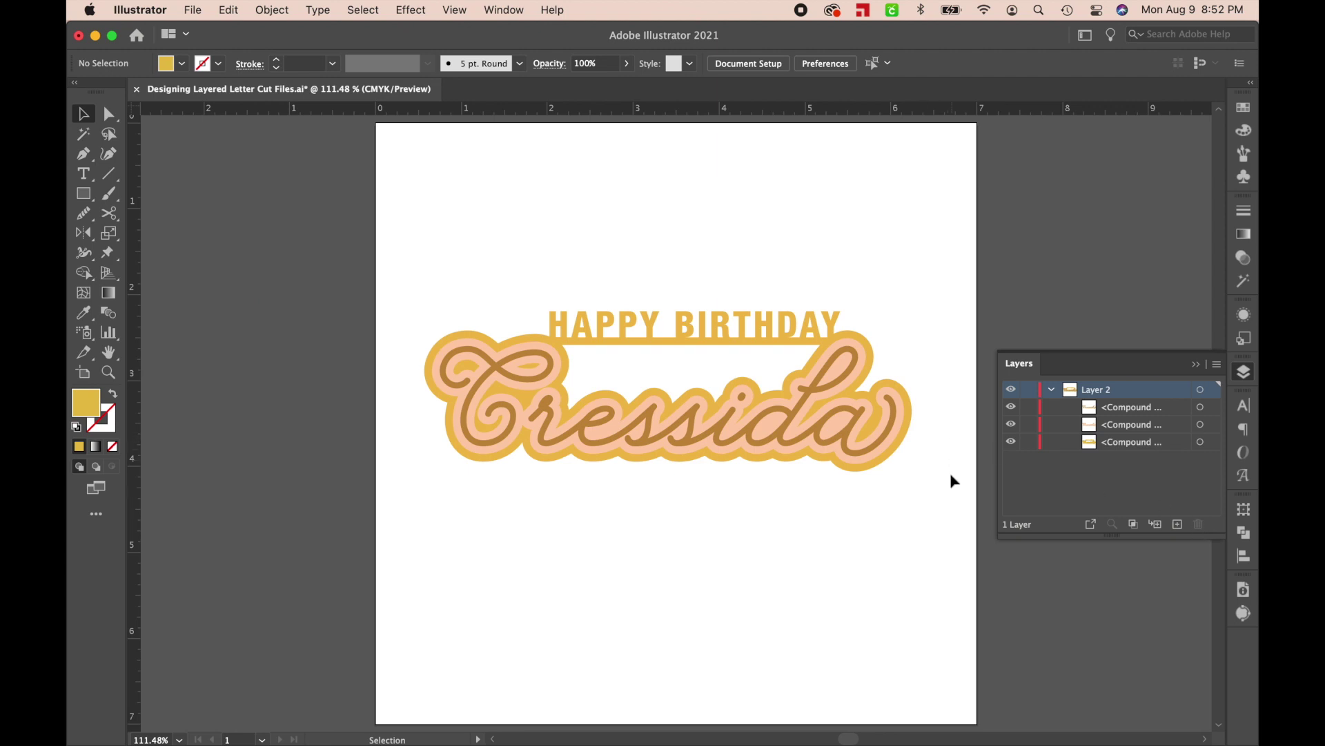
click(792, 417)
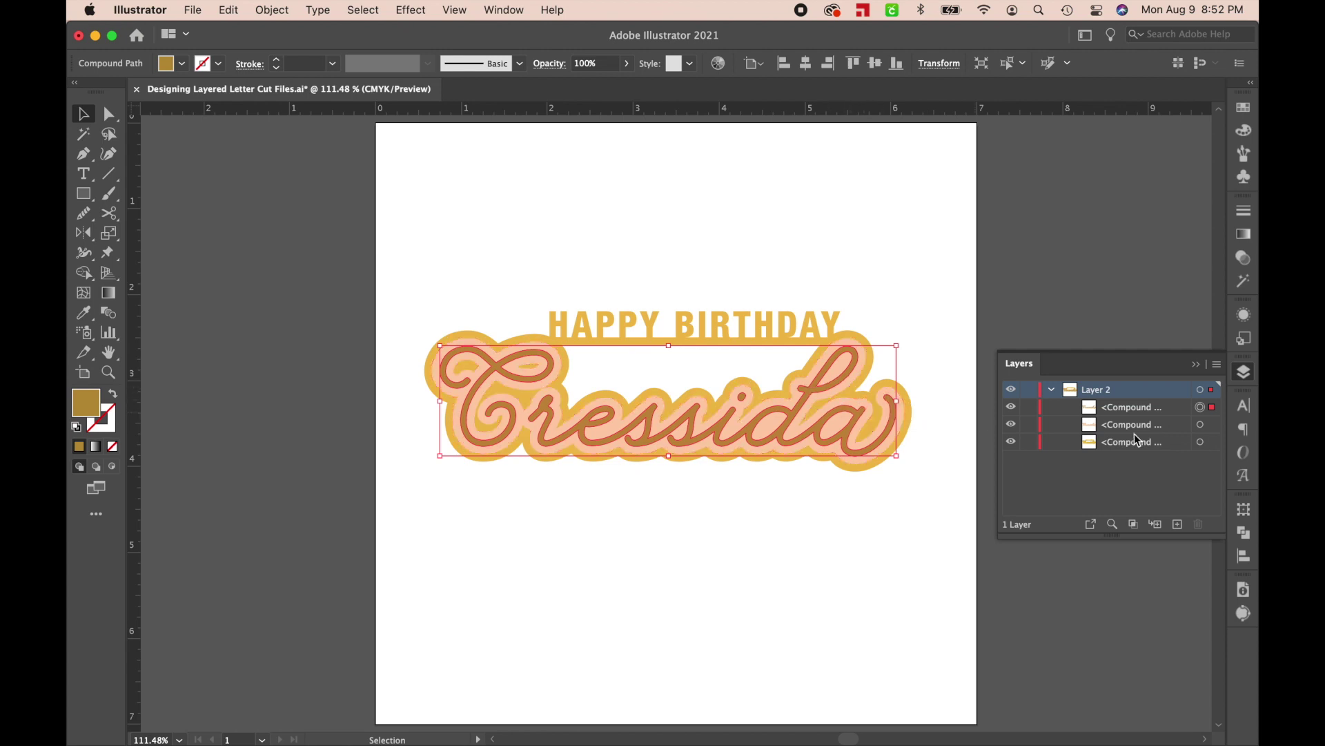
click(1213, 426)
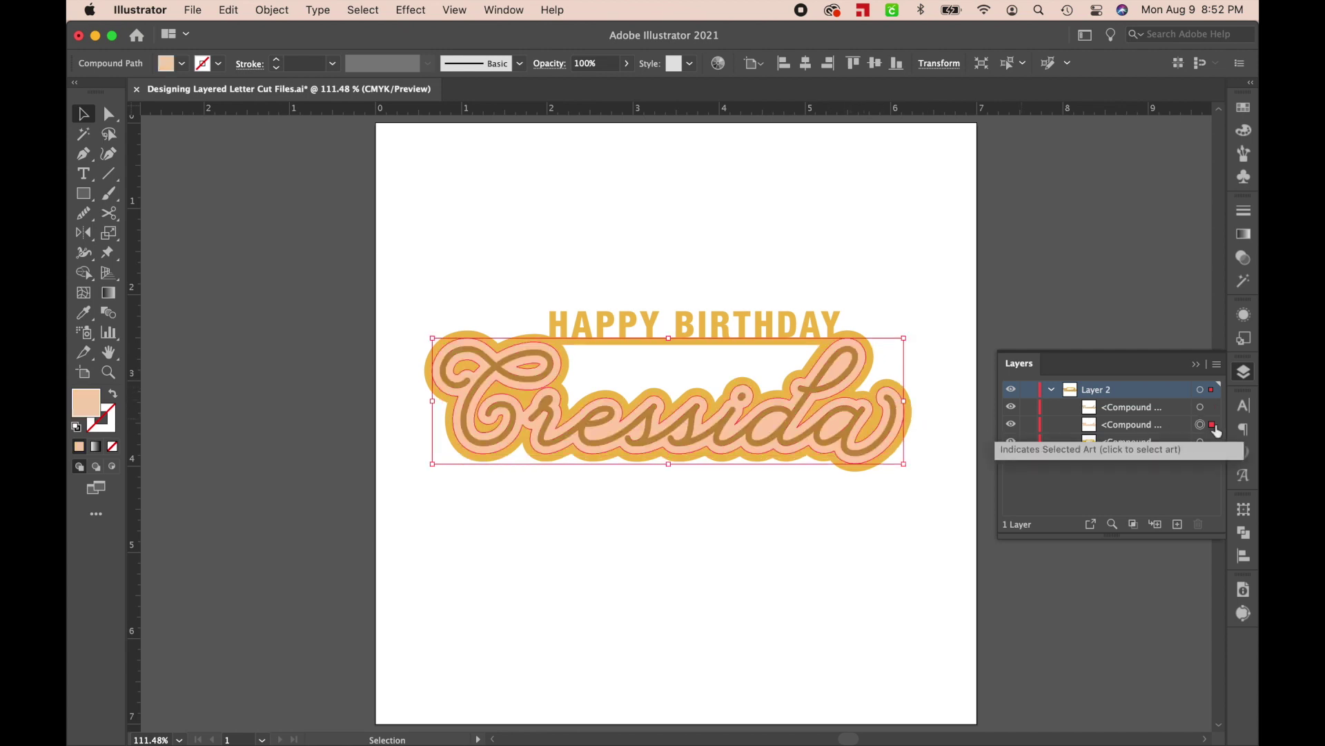
click(1213, 442)
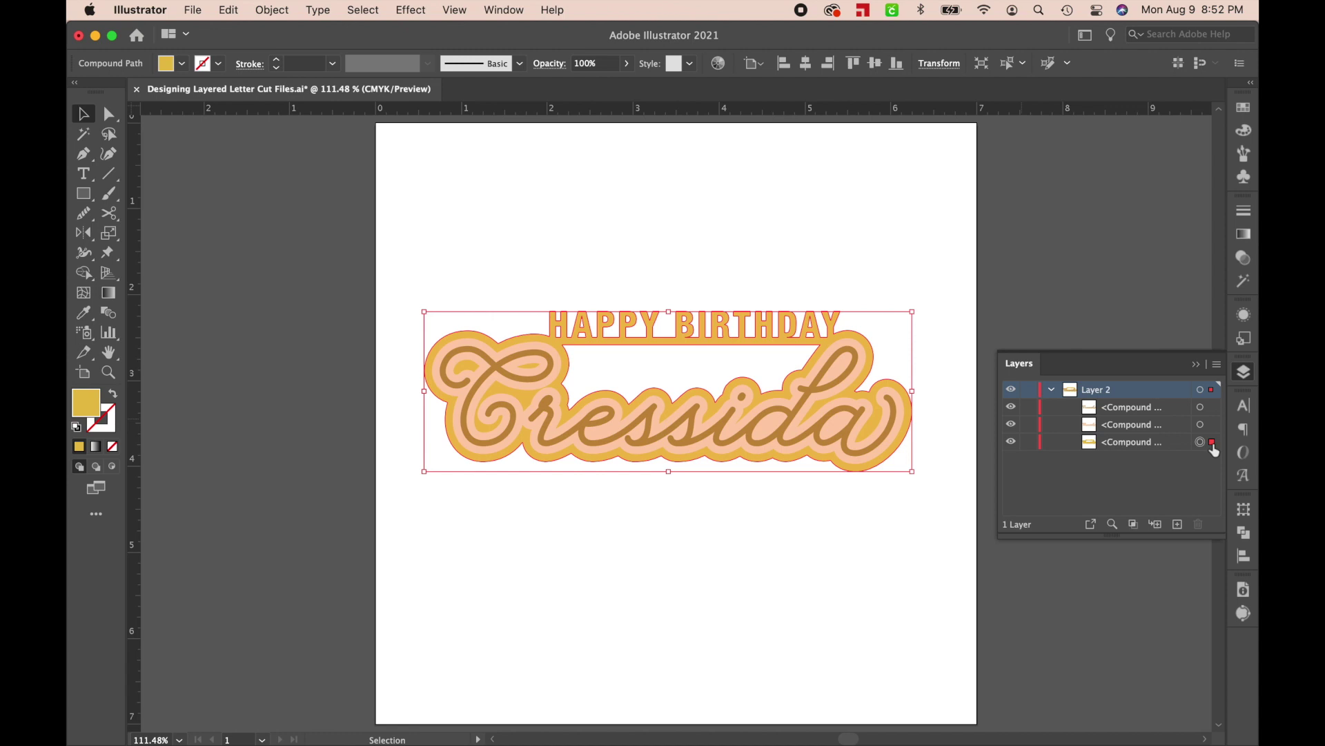
Save the artwork as 'Designing Layered Letter Cut Files.svg' with default SVG options.
key(super+shift+s)
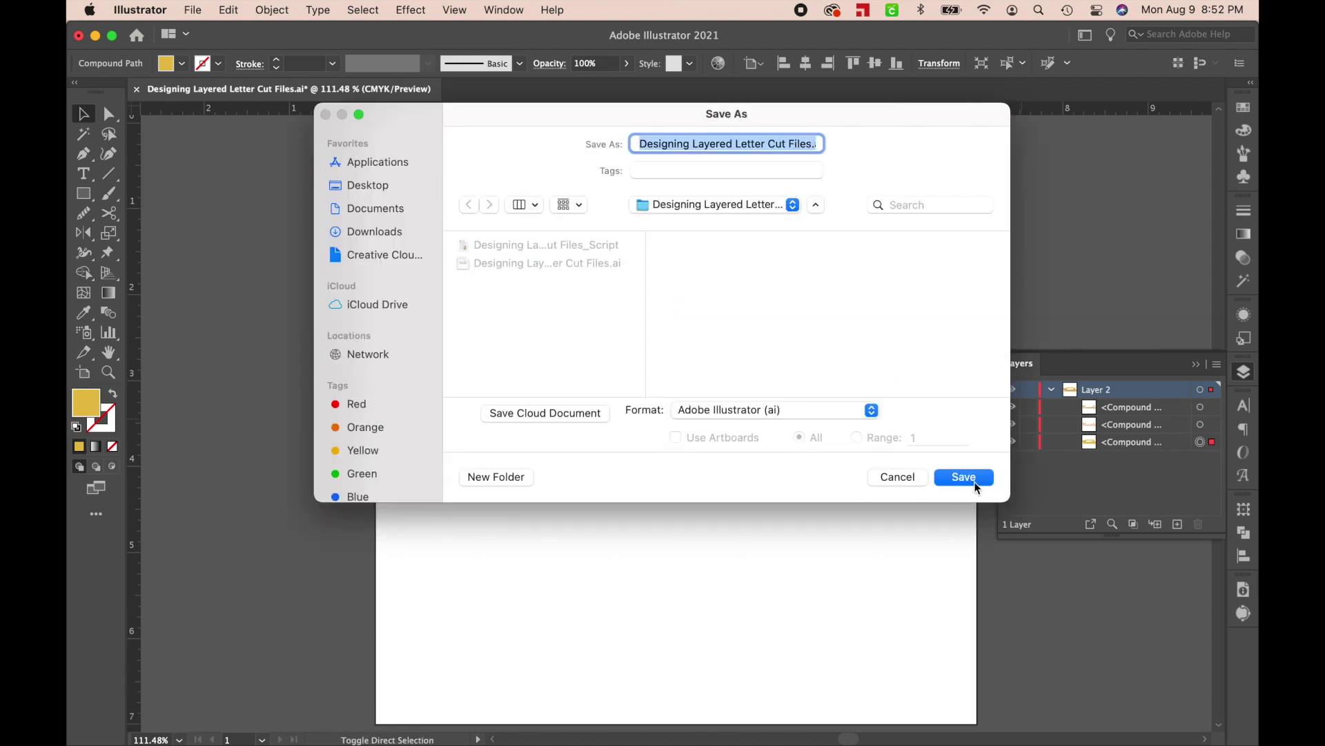
click(867, 412)
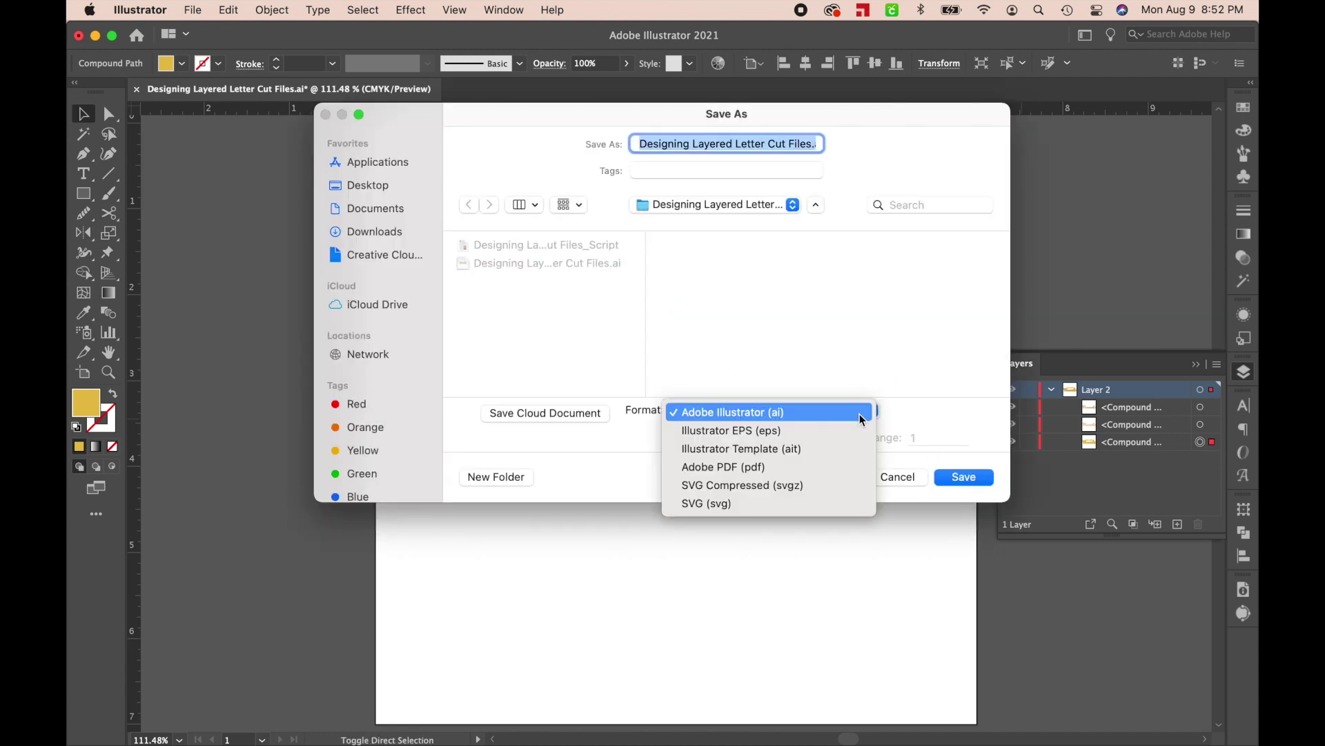
click(792, 503)
click(964, 477)
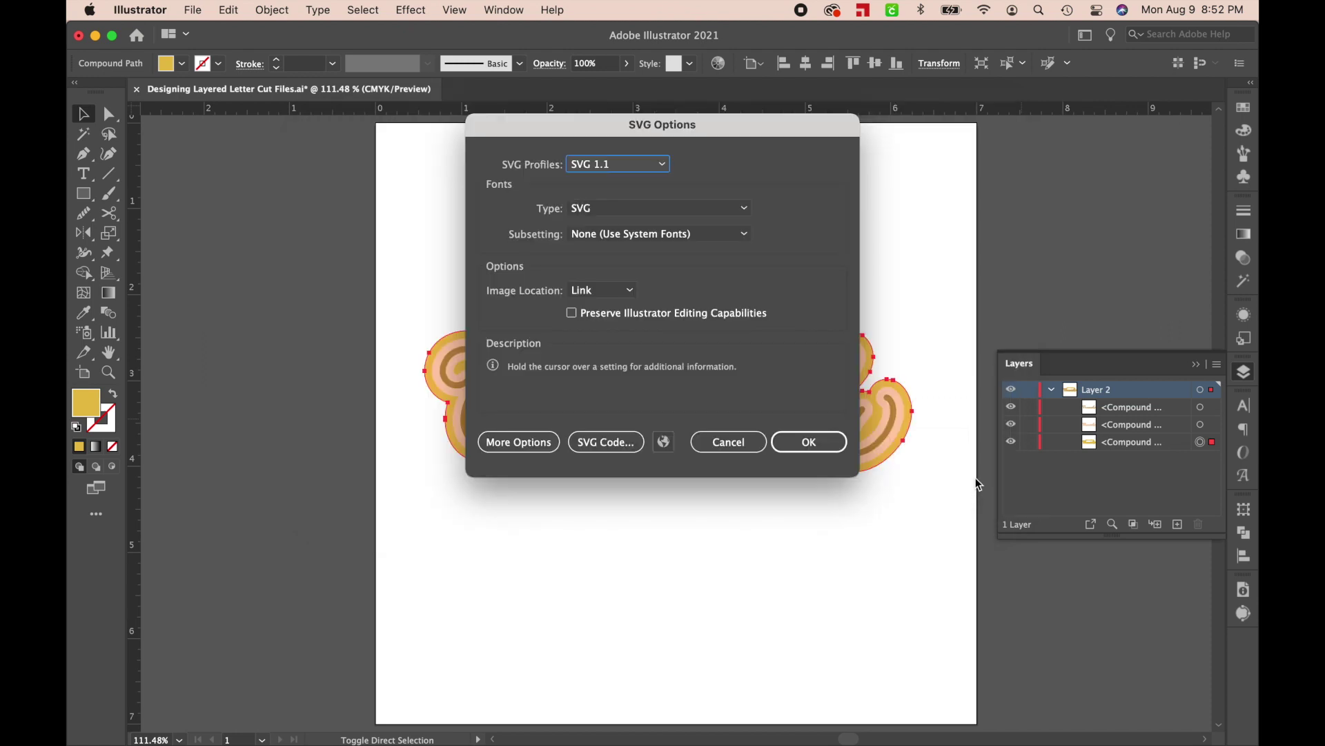
click(843, 441)
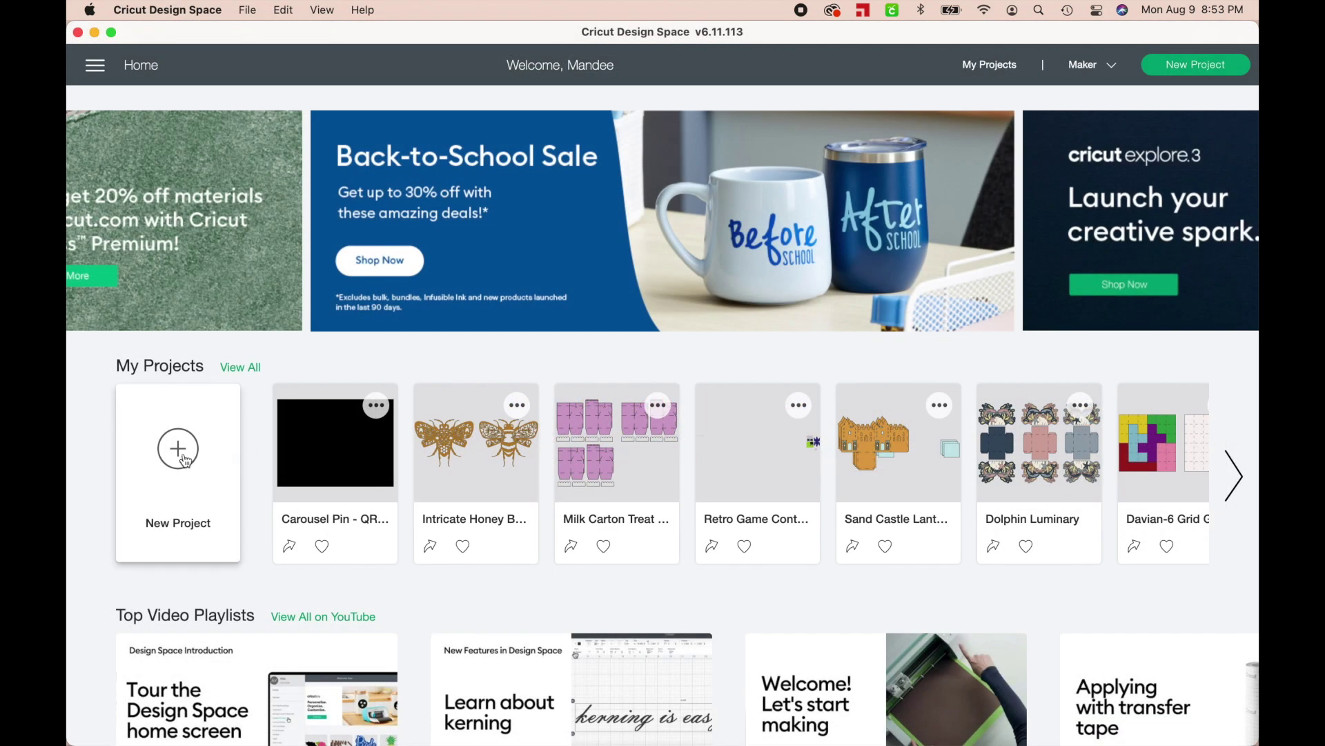
Start a new project and upload the exported Cressida SVG as a cut image.
click(185, 456)
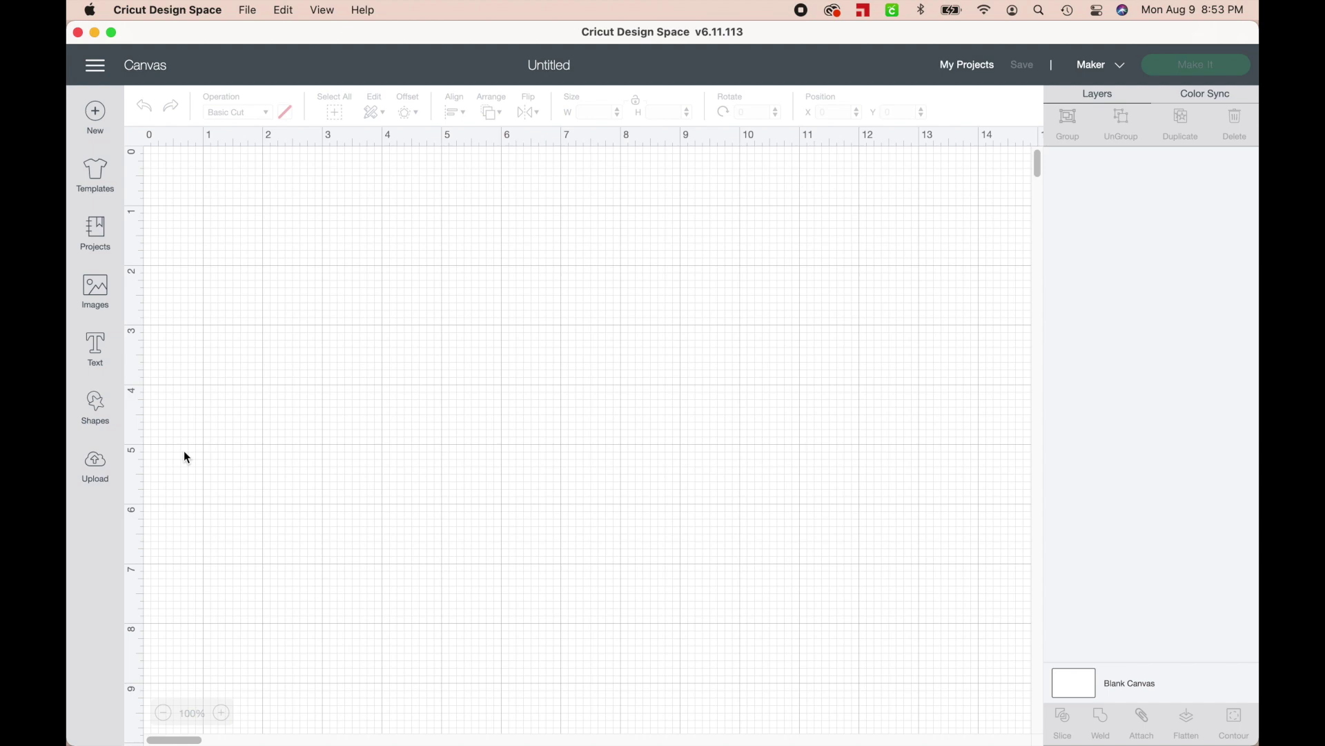
click(96, 469)
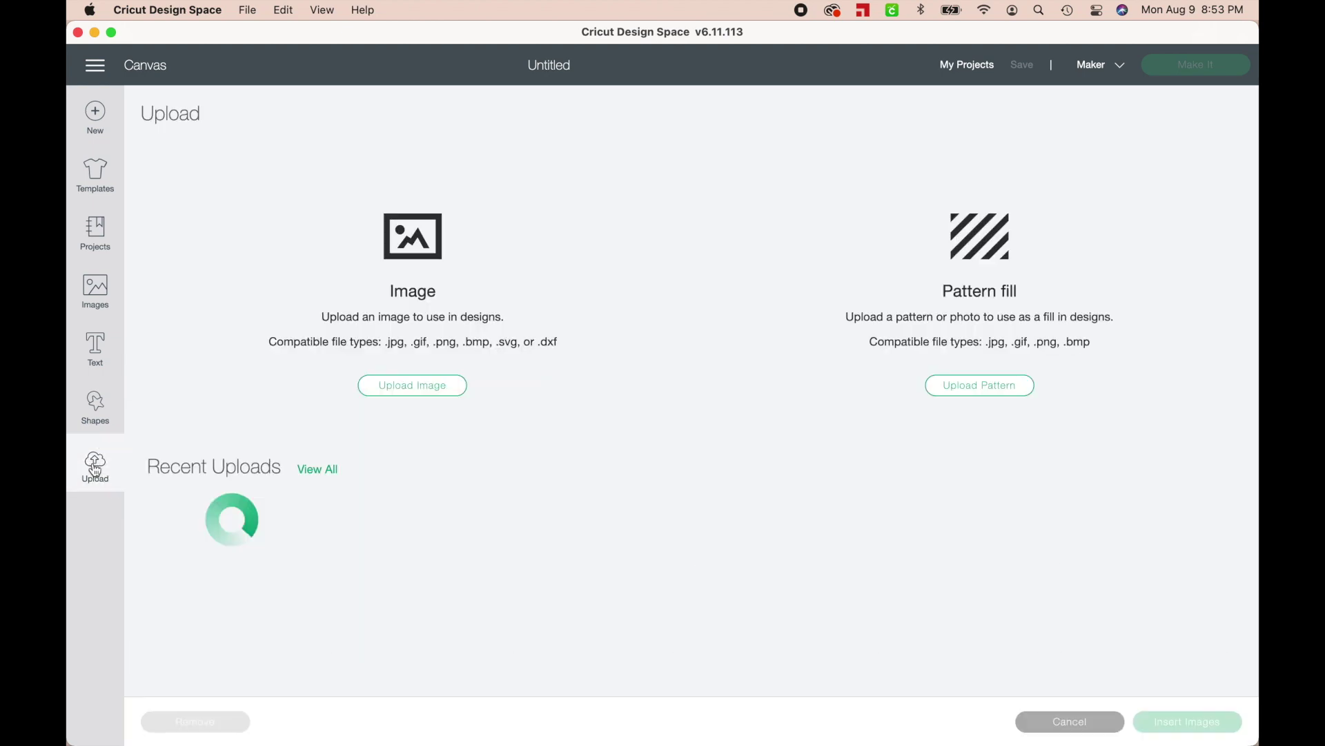
click(439, 390)
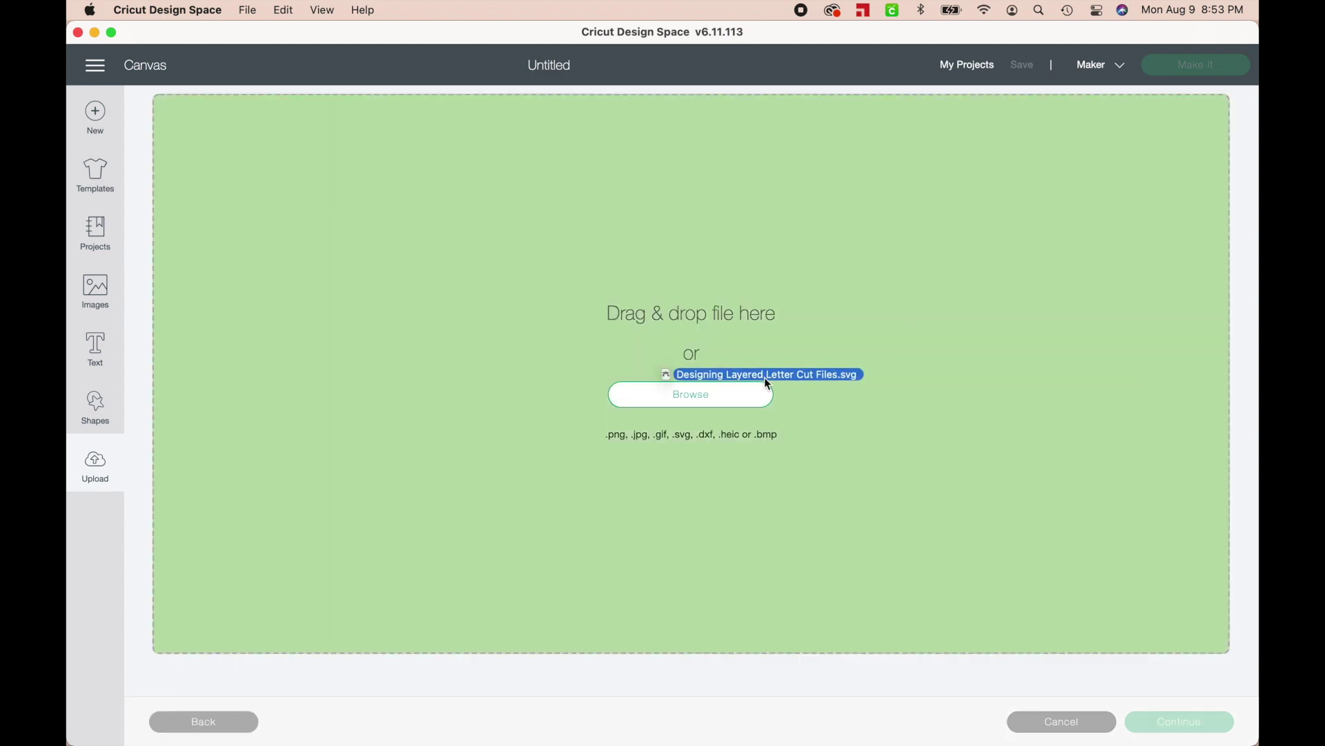
drag(764, 377, 753, 379)
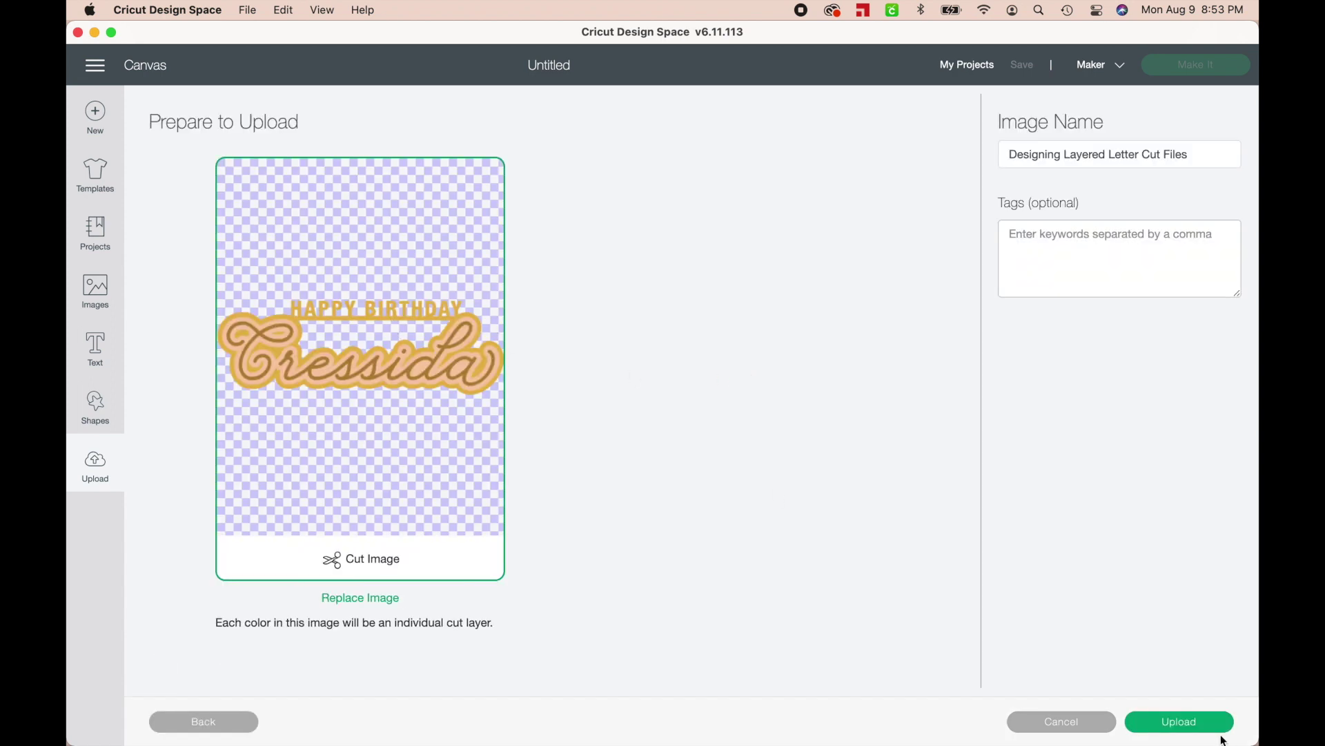
click(1213, 724)
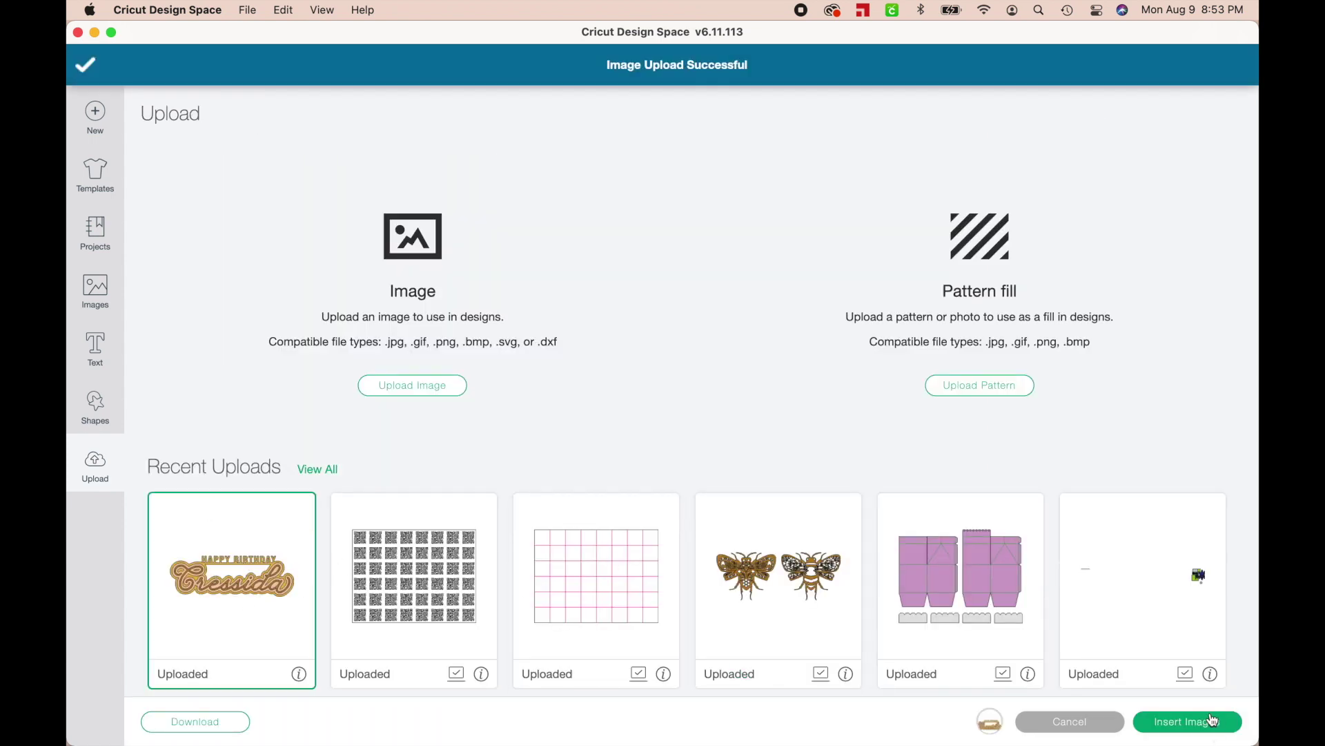
Insert the uploaded design, resize it to 6 in wide, and proceed to Make It.
click(1199, 727)
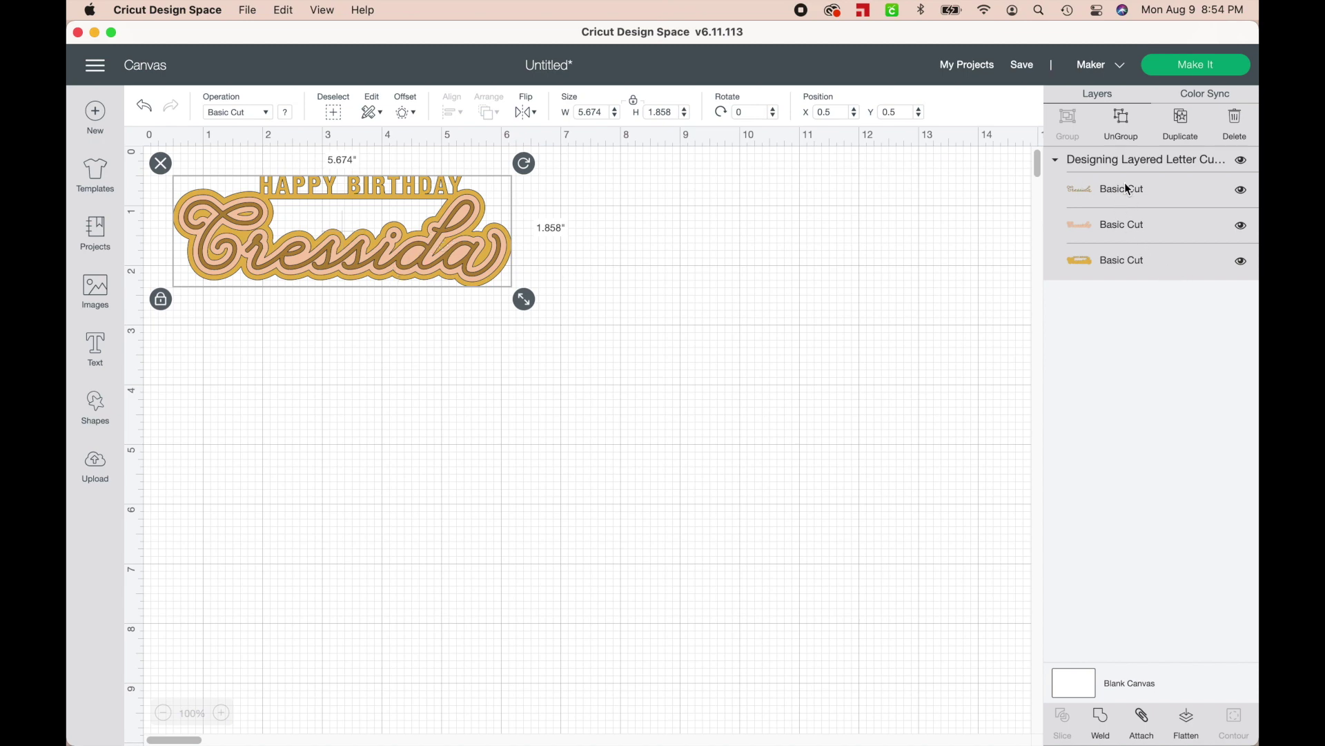
click(599, 114)
text(6)
key(Return)
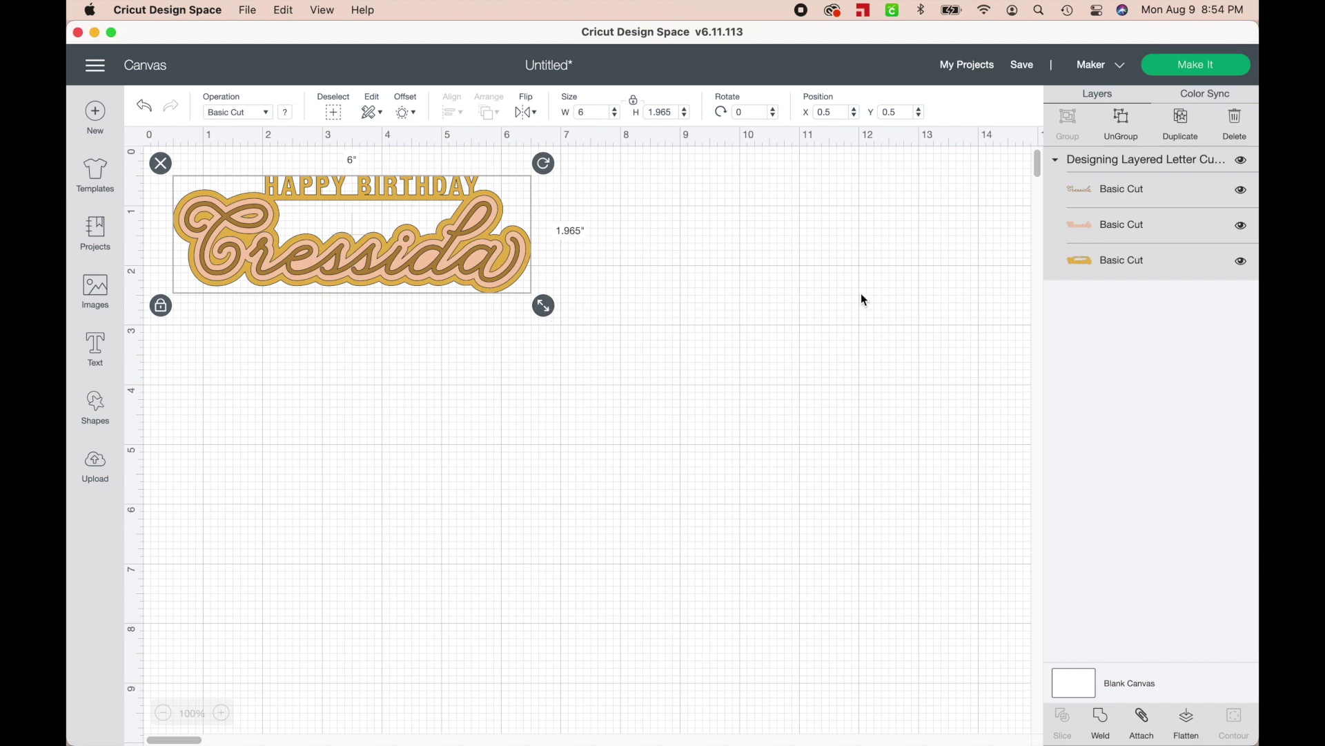
click(1211, 69)
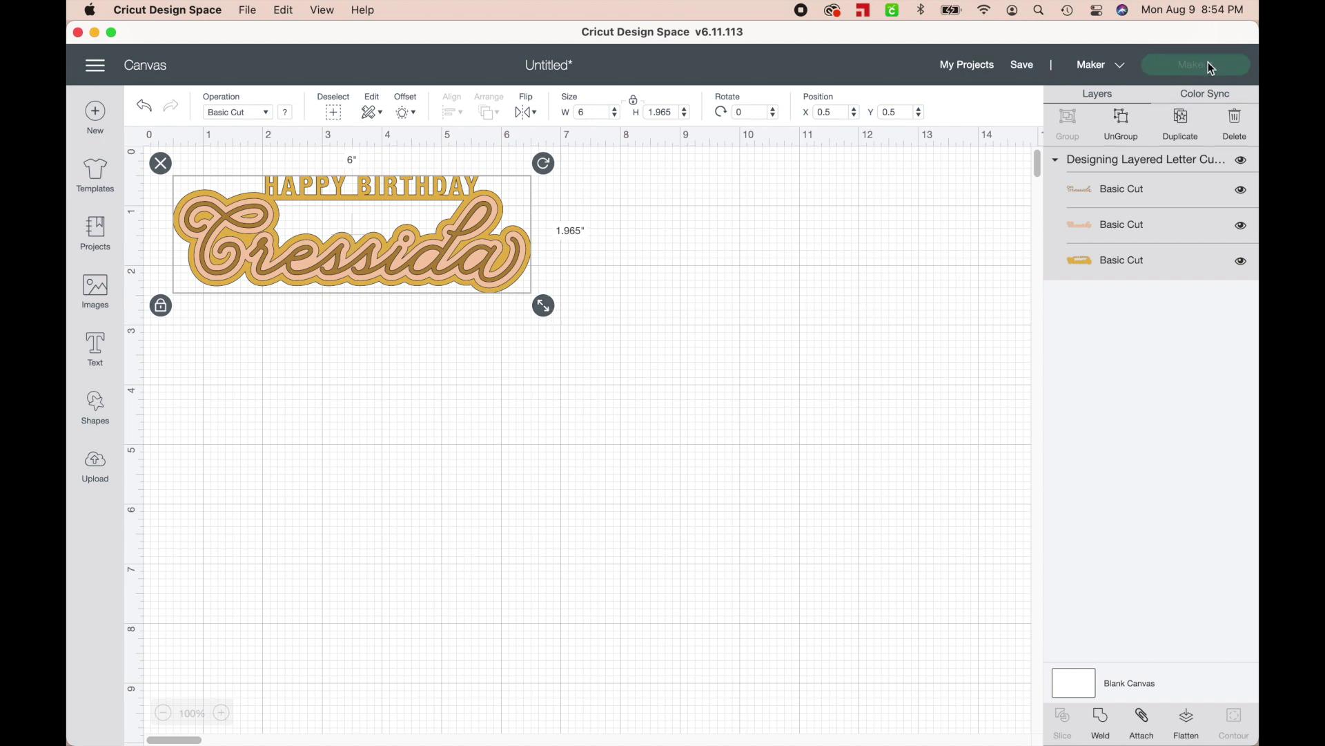